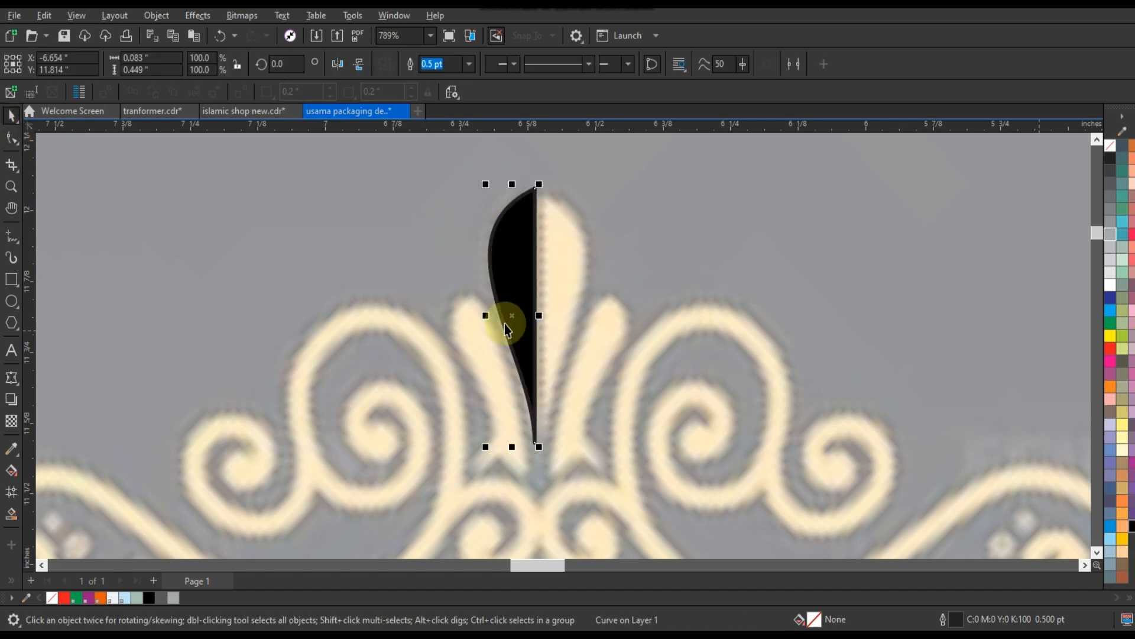
# - Trace the small petal beside the black leaf as a closed straight-sided outline with six nodes, including the notch at its base
pyautogui.scroll(-5, 535, 268)
pyautogui.click(11, 187)
pyautogui.moveTo(413, 250); pyautogui.dragTo(698, 411)
pyautogui.click(5, 238)
pyautogui.click(425, 452)
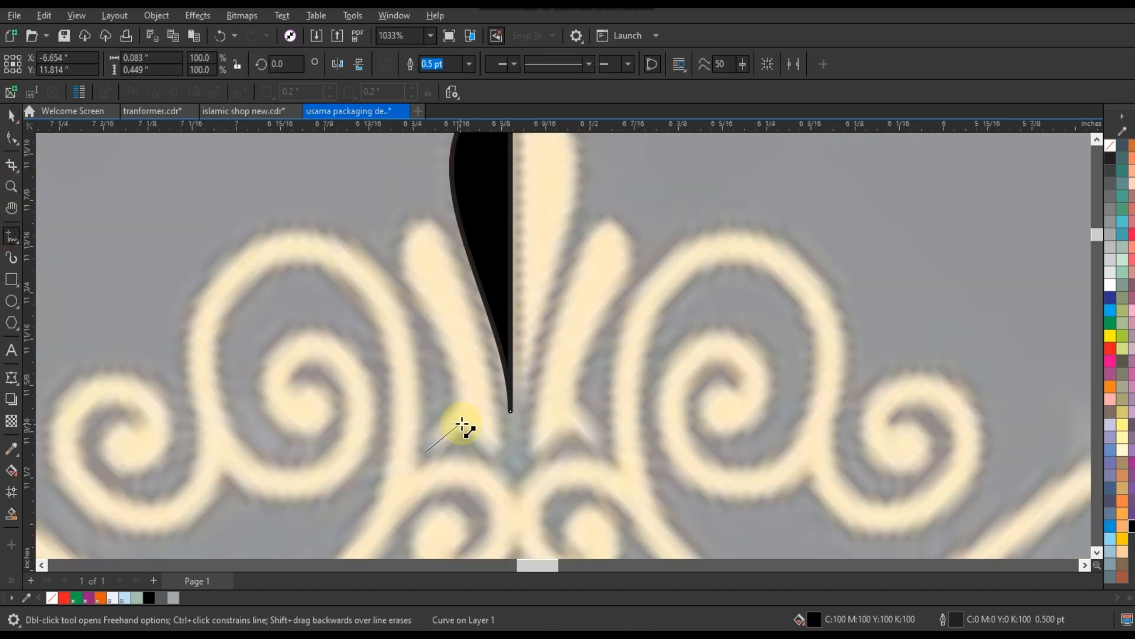
pyautogui.click(462, 422)
pyautogui.click(499, 451)
pyautogui.click(437, 226)
pyautogui.click(418, 292)
pyautogui.click(456, 399)
pyautogui.click(425, 452)
# - Bend the petal outline's sides and tip into smooth curves following the reference, and fill the shape black
pyautogui.click(13, 140)
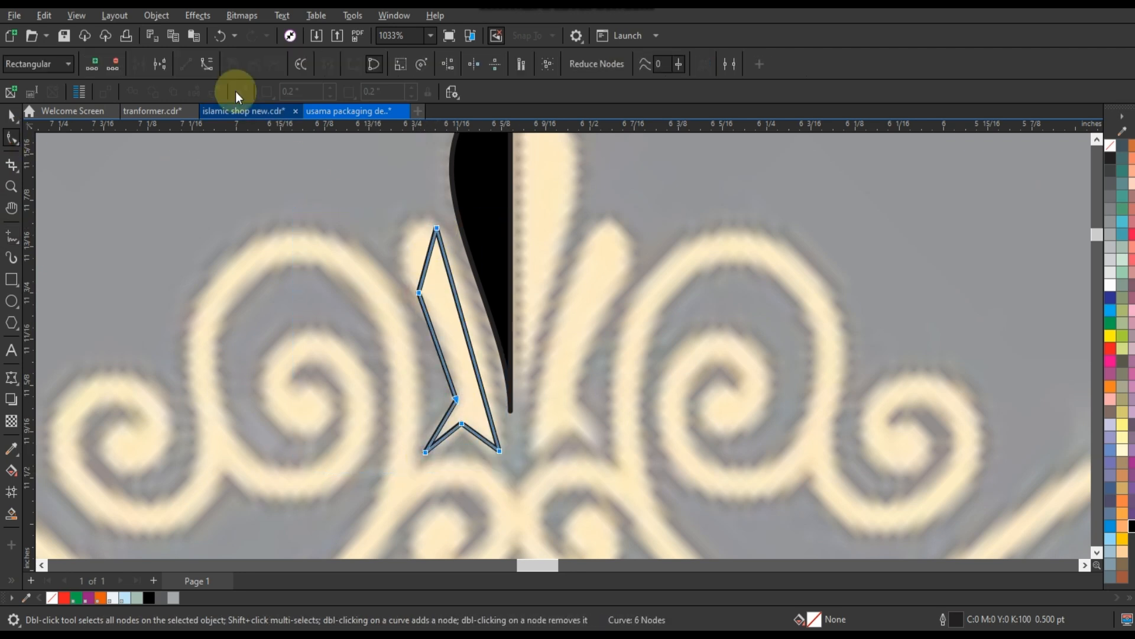
pyautogui.moveTo(480, 343); pyautogui.dragTo(445, 343)
pyautogui.moveTo(427, 261); pyautogui.dragTo(398, 251)
pyautogui.moveTo(408, 264); pyautogui.dragTo(375, 232)
pyautogui.moveTo(375, 232); pyautogui.dragTo(370, 233)
pyautogui.moveTo(421, 208); pyautogui.dragTo(418, 204)
pyautogui.moveTo(497, 376); pyautogui.dragTo(499, 374)
pyautogui.moveTo(441, 424)
pyautogui.mouseDown()
pyautogui.moveTo(427, 411)
pyautogui.moveTo(448, 420)
pyautogui.mouseUp()
pyautogui.moveTo(417, 290); pyautogui.dragTo(413, 287)
pyautogui.moveTo(367, 231); pyautogui.dragTo(414, 195)
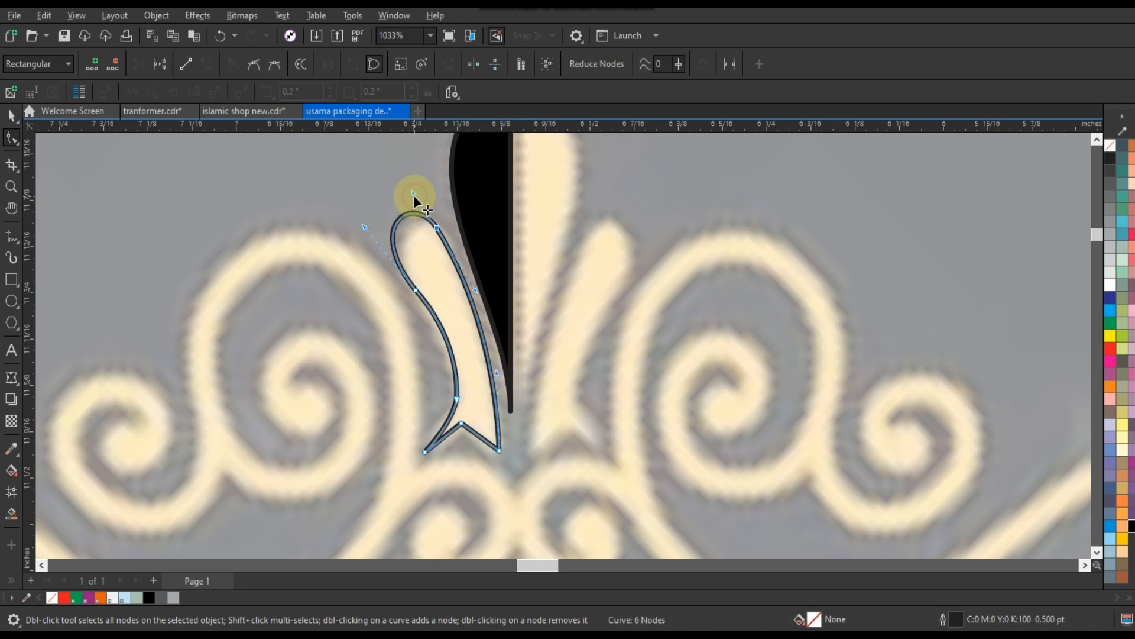
pyautogui.moveTo(463, 427); pyautogui.dragTo(471, 425)
pyautogui.moveTo(448, 437); pyautogui.dragTo(449, 442)
pyautogui.press('space')
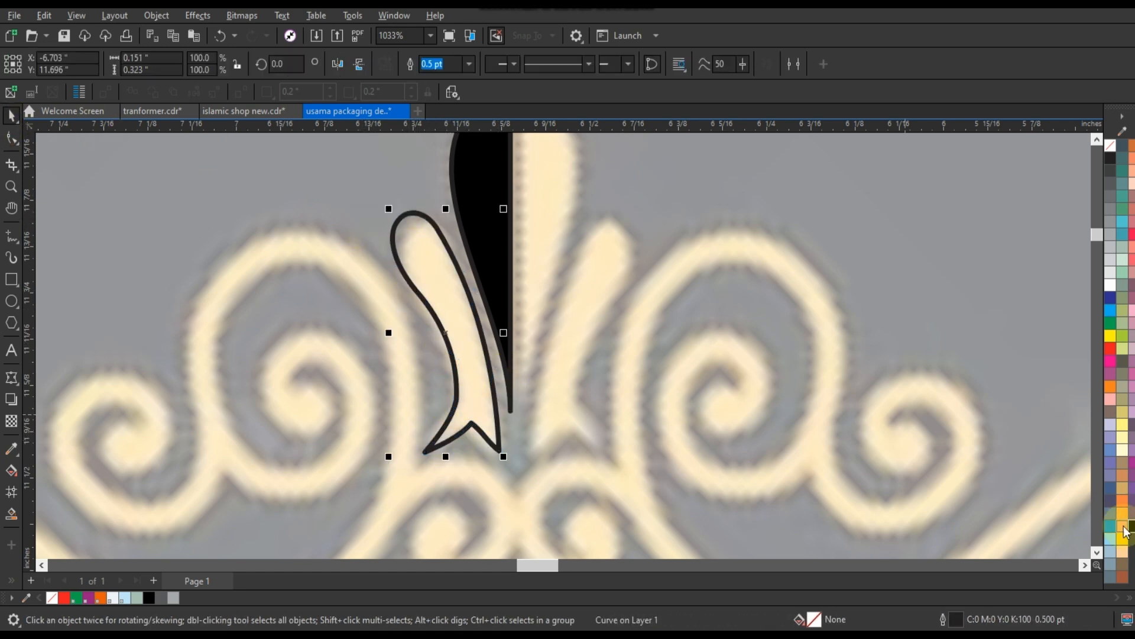
pyautogui.click(1132, 525)
# - Draw an open eight-node straight-segment path along the left scroll, from the far-left curl through the wave to the inner spiral
pyautogui.scroll(-3, 757, 297)
pyautogui.click(13, 188)
pyautogui.moveTo(409, 248)
pyautogui.mouseDown()
pyautogui.moveTo(471, 289)
pyautogui.moveTo(904, 433)
pyautogui.mouseUp()
pyautogui.click(12, 236)
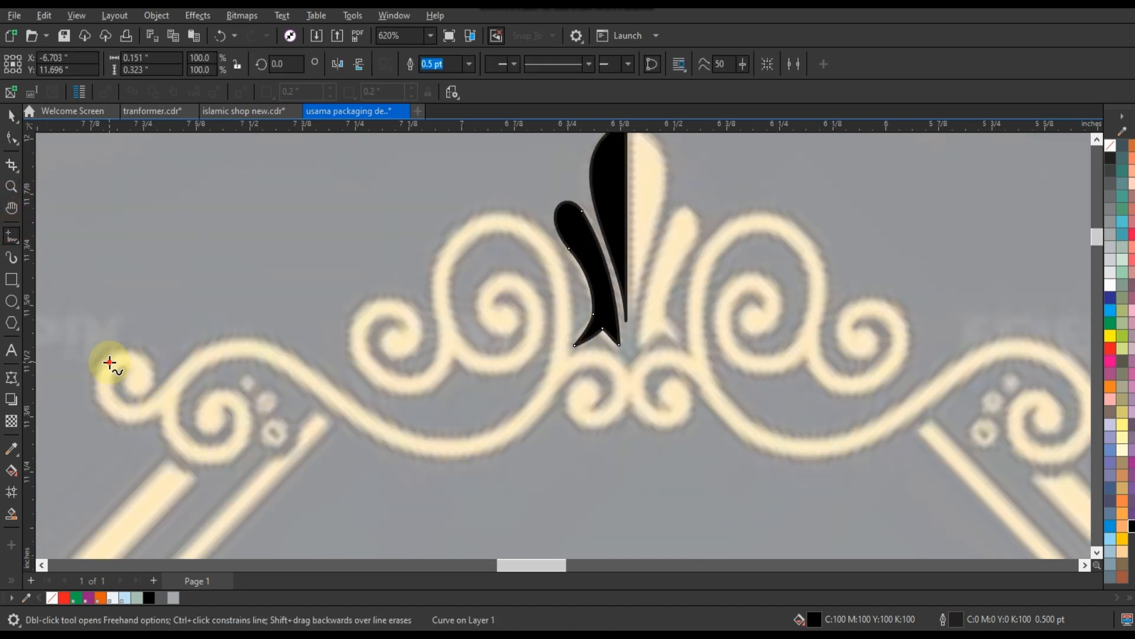
pyautogui.click(109, 362)
pyautogui.click(170, 390)
pyautogui.doubleClick(306, 386)
pyautogui.doubleClick(557, 373)
pyautogui.doubleClick(489, 223)
pyautogui.doubleClick(447, 343)
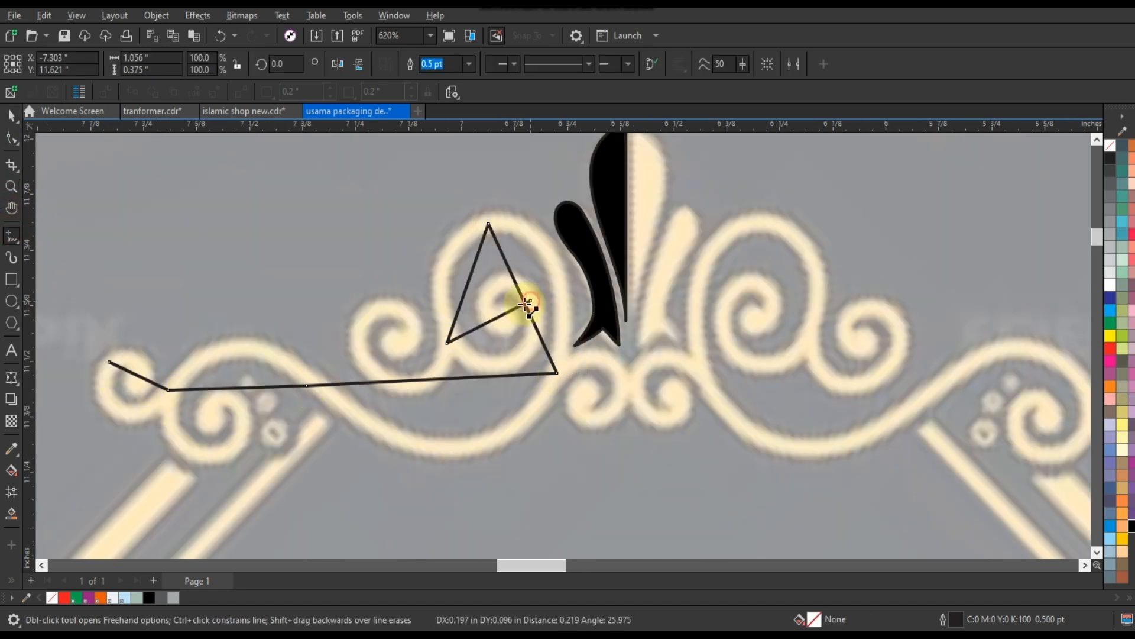
pyautogui.doubleClick(531, 301)
pyautogui.click(486, 313)
# - Convert all the scroll path's segments to curves and set its outline width to 3 pt
pyautogui.click(16, 142)
pyautogui.click(39, 144)
pyautogui.moveTo(68, 174); pyautogui.dragTo(611, 467)
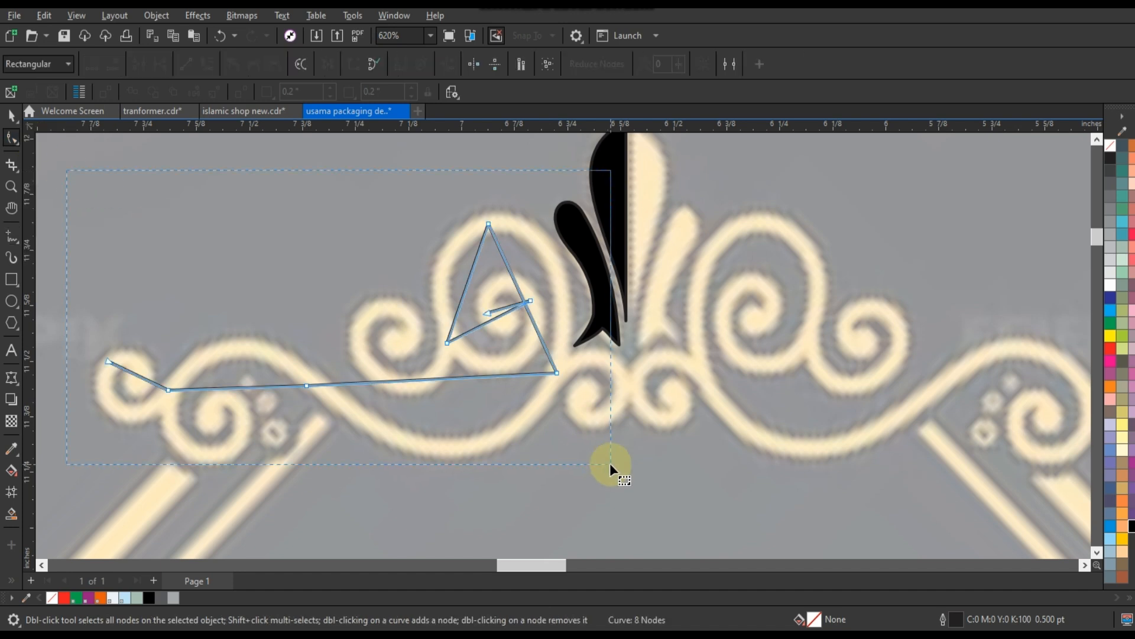
pyautogui.click(207, 64)
pyautogui.press('space')
pyautogui.click(465, 69)
pyautogui.click(445, 163)
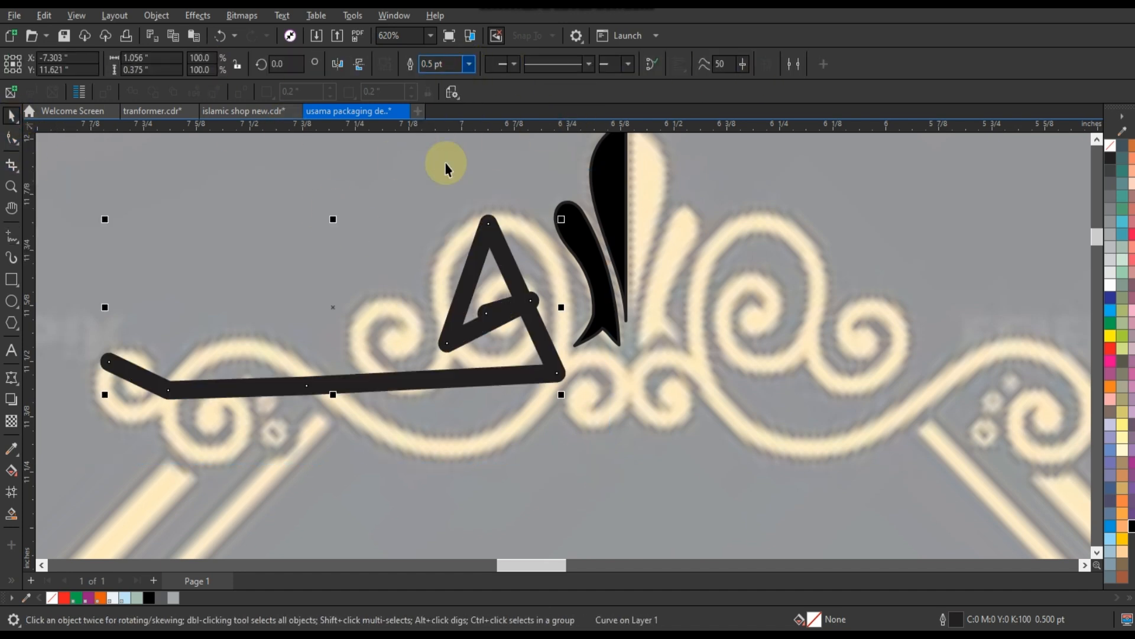
# - Bend the segment beside the small black petal into the outer arc of the large spiral
pyautogui.press('F10')
pyautogui.moveTo(461, 211); pyautogui.dragTo(541, 218)
pyautogui.moveTo(535, 324); pyautogui.dragTo(576, 301)
pyautogui.moveTo(540, 220); pyautogui.dragTo(550, 210)
pyautogui.moveTo(576, 300); pyautogui.dragTo(586, 300)
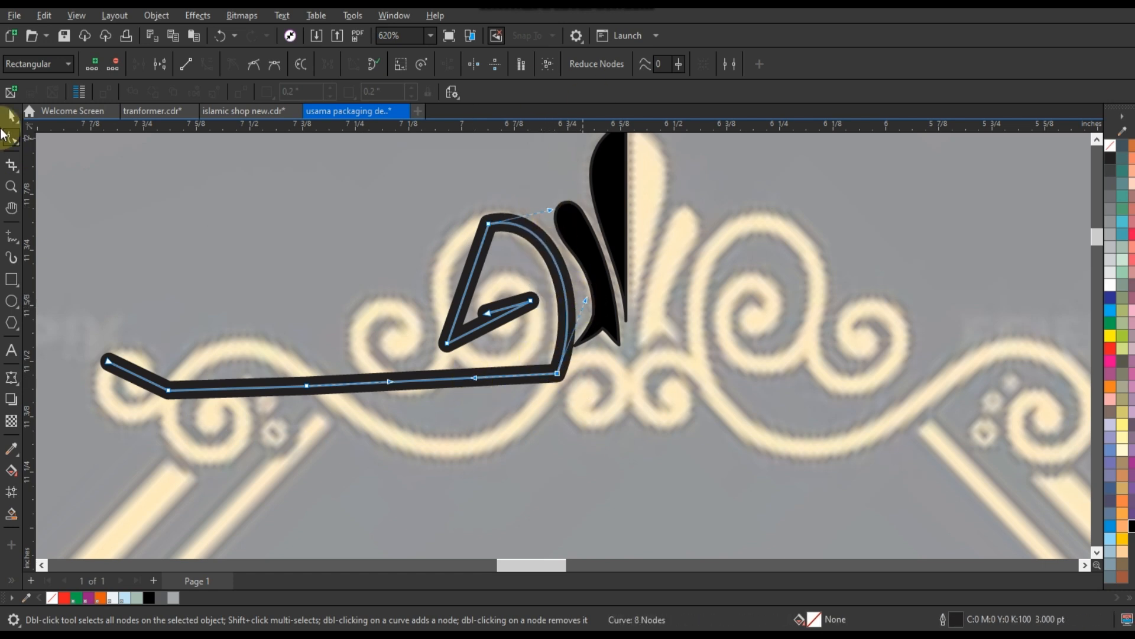
# - Set the scroll path's outline width to 2.5 pt
pyautogui.click(12, 117)
pyautogui.moveTo(444, 65); pyautogui.dragTo(407, 69)
pyautogui.write('2.5')
pyautogui.press('Return')
# - Shape the scroll's lower wave into a deep smooth bowl matching the reference, repositioning the node where it meets the left arch
pyautogui.click(12, 137)
pyautogui.moveTo(474, 377); pyautogui.dragTo(517, 454)
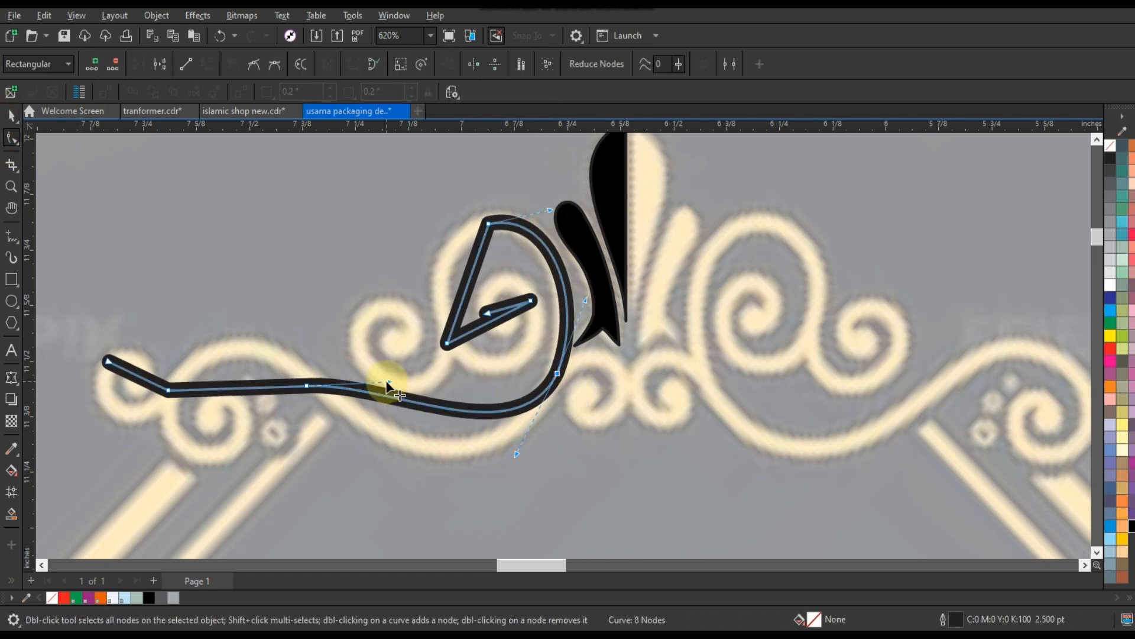
pyautogui.moveTo(388, 382); pyautogui.dragTo(392, 474)
pyautogui.moveTo(306, 386); pyautogui.dragTo(337, 394)
pyautogui.moveTo(423, 481); pyautogui.dragTo(419, 472)
pyautogui.moveTo(516, 454); pyautogui.dragTo(512, 456)
pyautogui.moveTo(586, 301); pyautogui.dragTo(585, 302)
pyautogui.moveTo(551, 210); pyautogui.dragTo(553, 210)
pyautogui.click(338, 397)
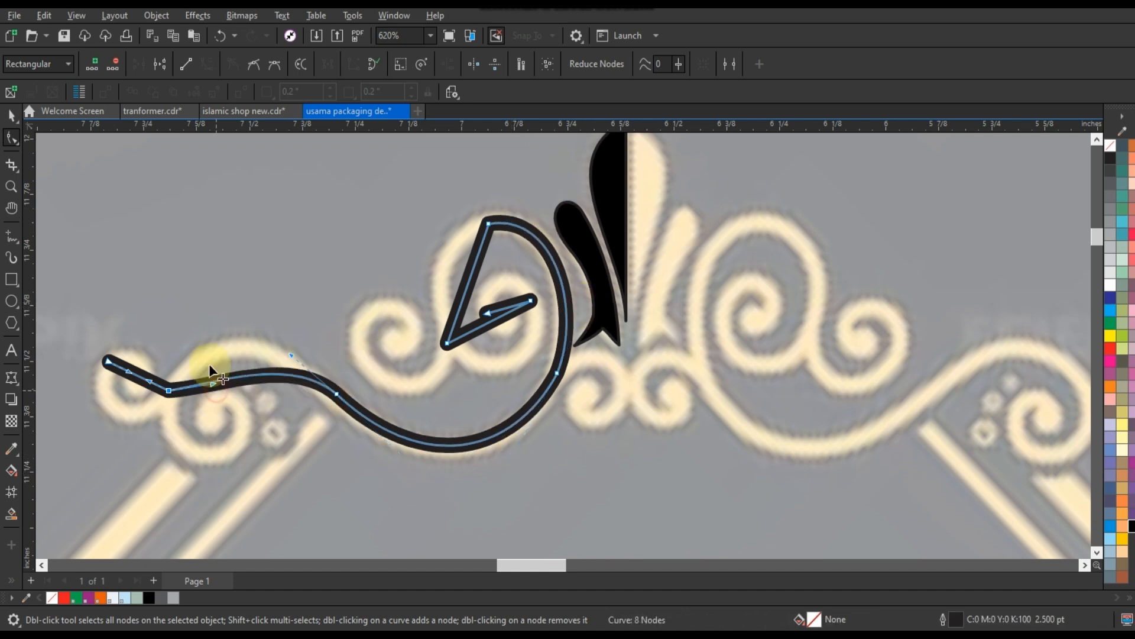
# - Bend the left part of the wave into a raised arch that follows the reference
pyautogui.moveTo(210, 364); pyautogui.dragTo(202, 333)
pyautogui.moveTo(291, 356); pyautogui.dragTo(282, 328)
pyautogui.moveTo(281, 328); pyautogui.dragTo(271, 325)
pyautogui.moveTo(337, 394); pyautogui.dragTo(333, 395)
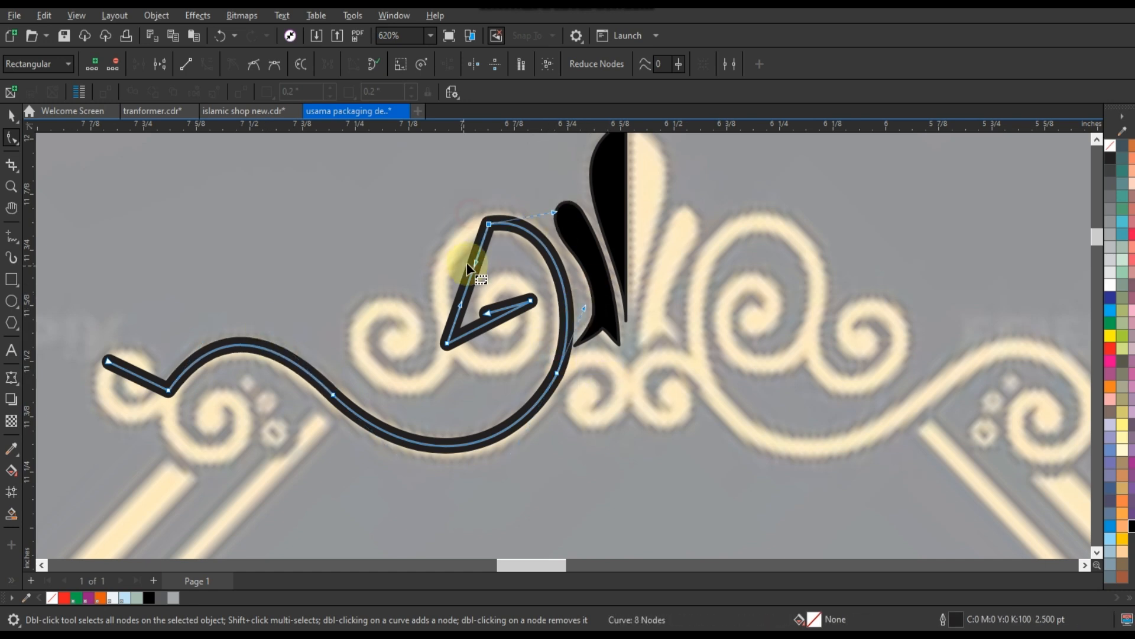
# - Round the large spiral's turns and bend the scroll's far-left end into a hook along the reference
pyautogui.moveTo(467, 265); pyautogui.dragTo(424, 282)
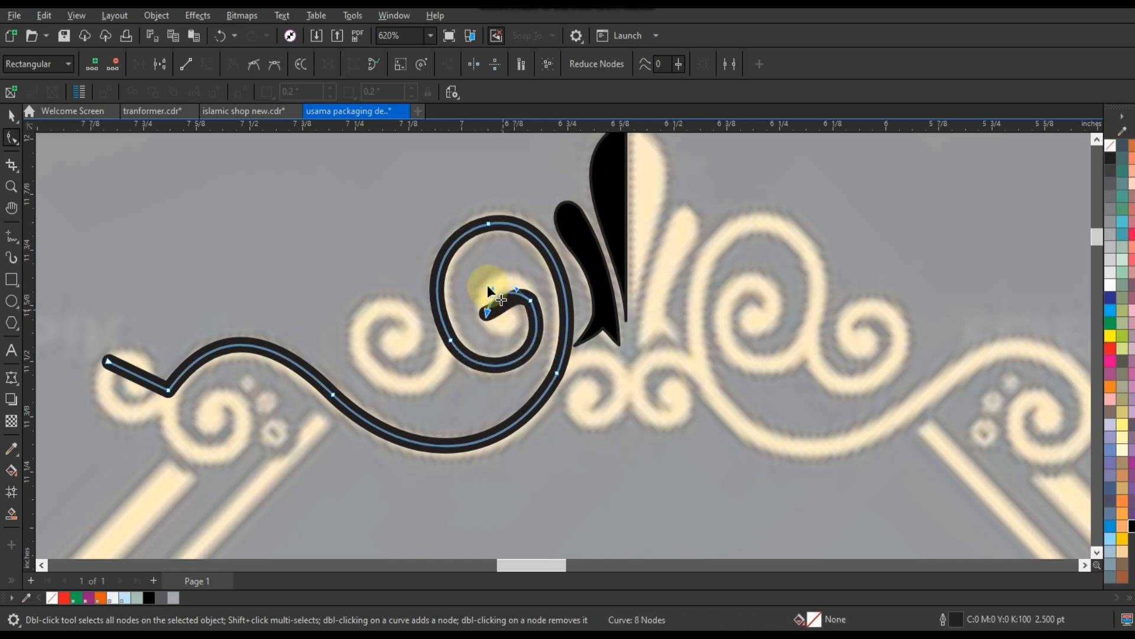
pyautogui.moveTo(523, 271); pyautogui.dragTo(519, 276)
pyautogui.moveTo(90, 341); pyautogui.dragTo(84, 402)
pyautogui.moveTo(145, 436); pyautogui.dragTo(138, 437)
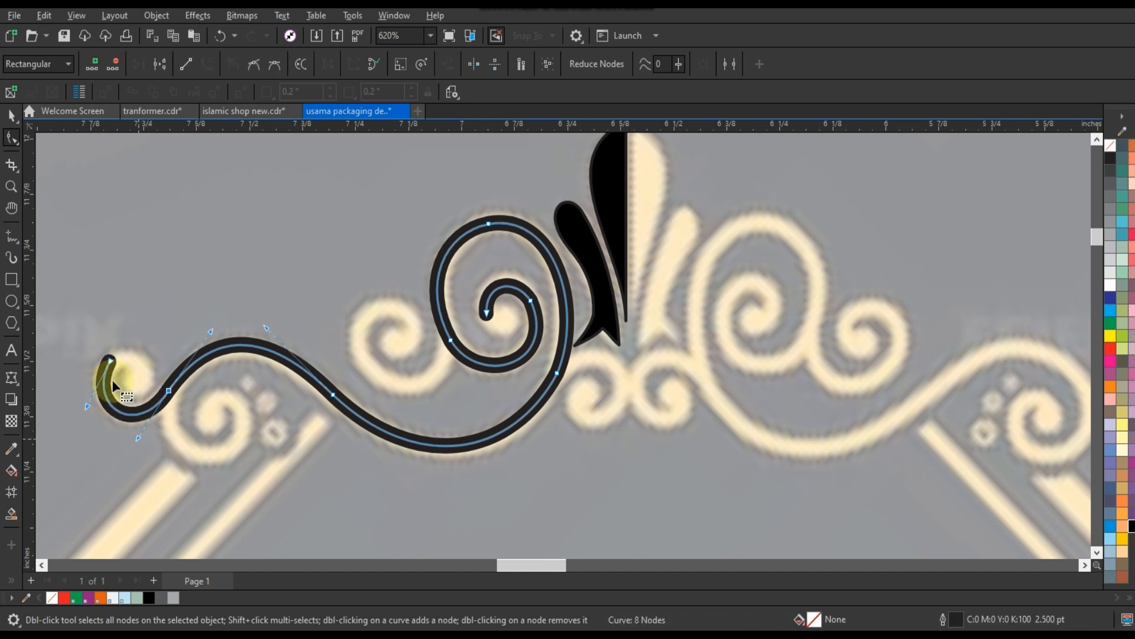
pyautogui.moveTo(112, 359); pyautogui.dragTo(113, 363)
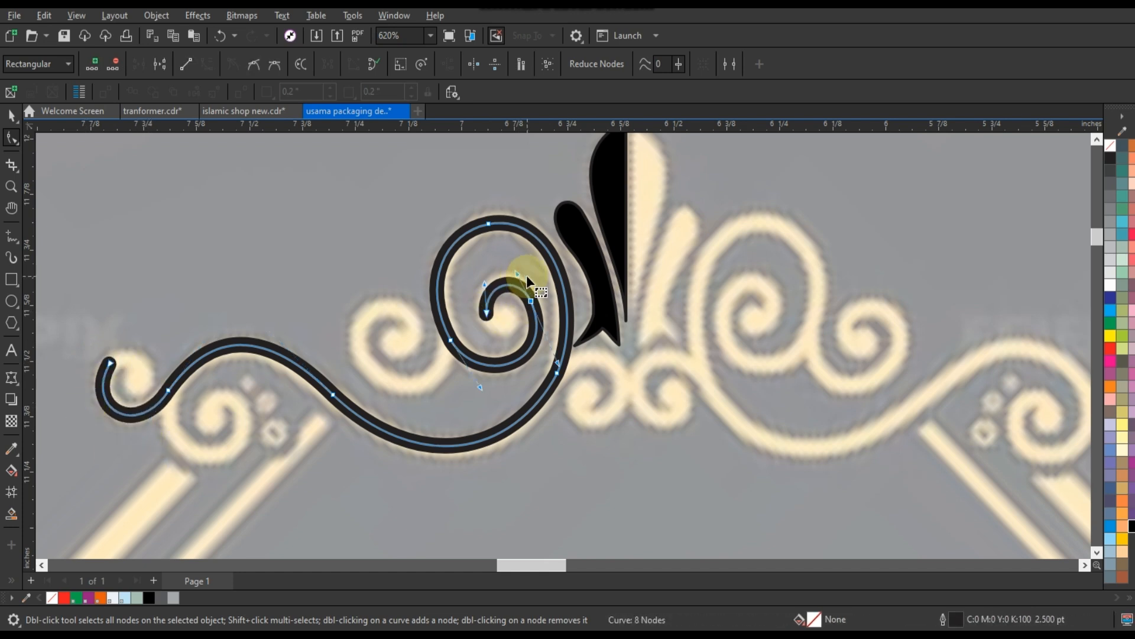
# - Trace the curl beneath the left arch with a three-node path bent along the reference spiral
pyautogui.scroll(-1, 528, 277)
pyautogui.click(16, 188)
pyautogui.moveTo(284, 303); pyautogui.dragTo(501, 437)
pyautogui.click(10, 232)
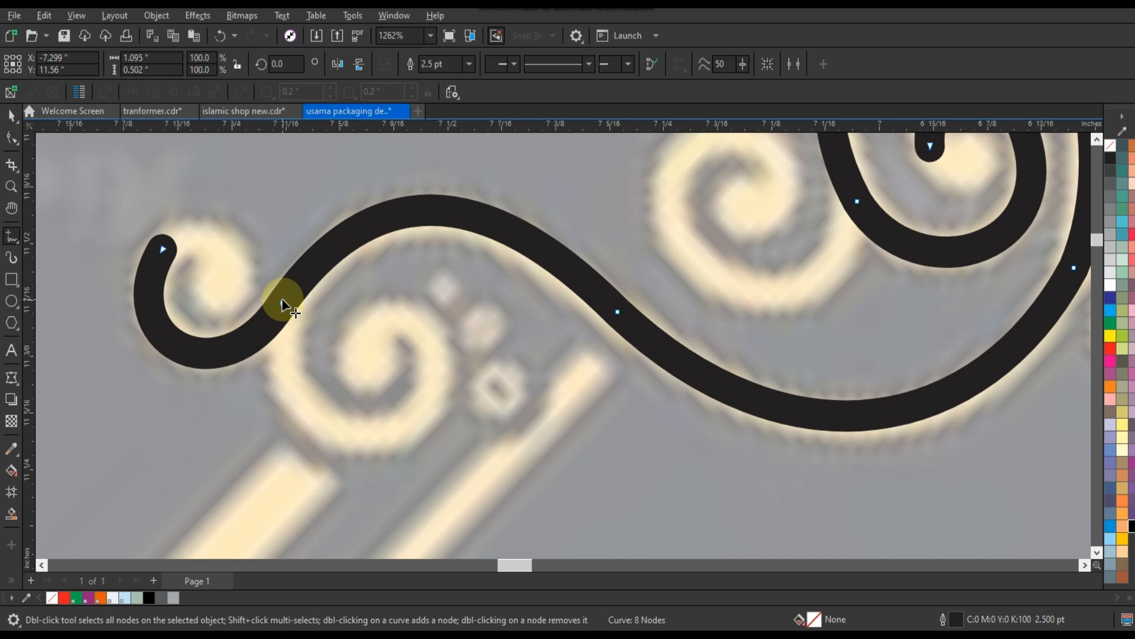
pyautogui.doubleClick(388, 444)
pyautogui.click(374, 318)
pyautogui.click(11, 137)
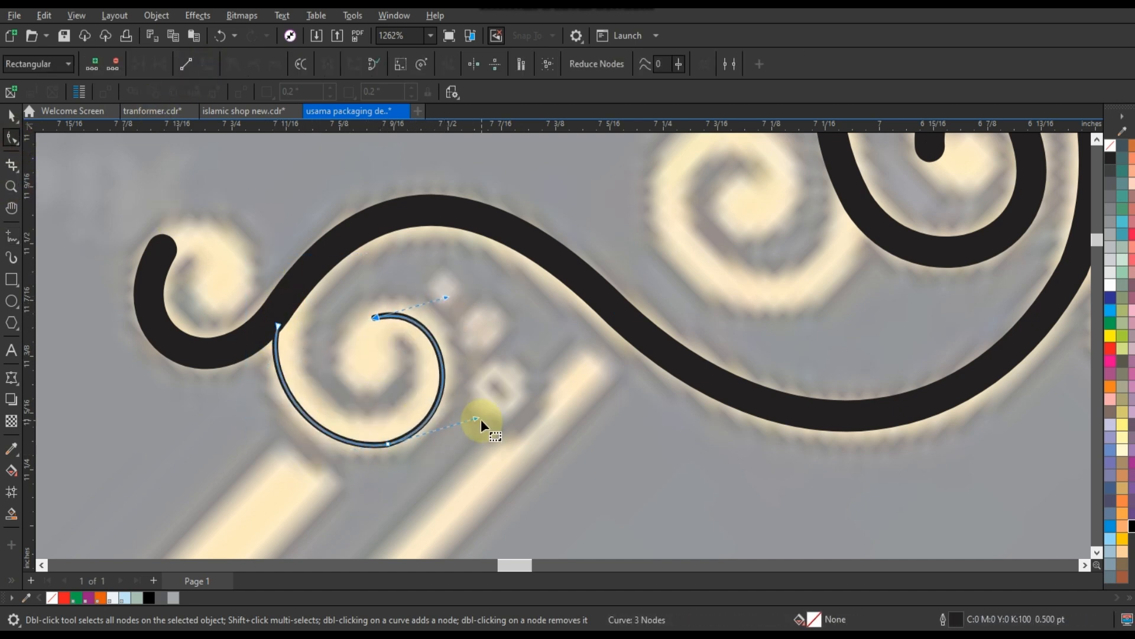
# - Set the new curl's outline width to 2.5 pt and move its start node onto the main scroll
pyautogui.click(12, 116)
pyautogui.moveTo(424, 64); pyautogui.dragTo(491, 97)
pyautogui.write('2.5')
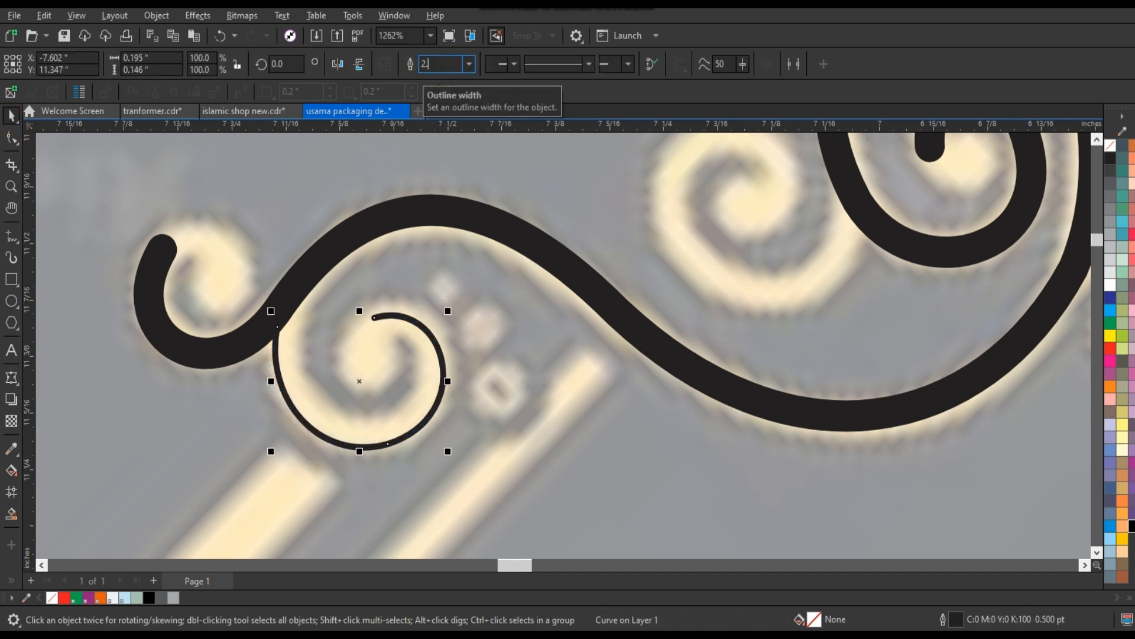
pyautogui.press('Return')
pyautogui.click(9, 138)
pyautogui.moveTo(277, 323); pyautogui.dragTo(275, 314)
# - Extend the main scroll's far-left end with one more segment and bend it around the top of the reference curl
pyautogui.click(10, 235)
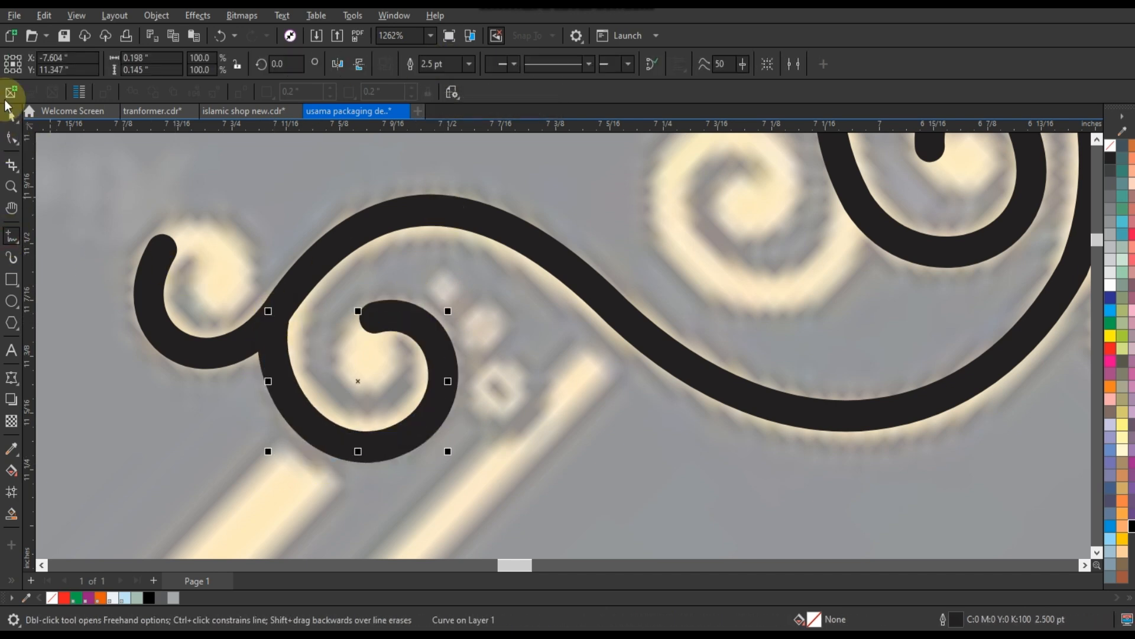
pyautogui.click(10, 112)
pyautogui.click(167, 308)
pyautogui.click(14, 232)
pyautogui.click(162, 250)
pyautogui.click(230, 260)
pyautogui.press('F10')
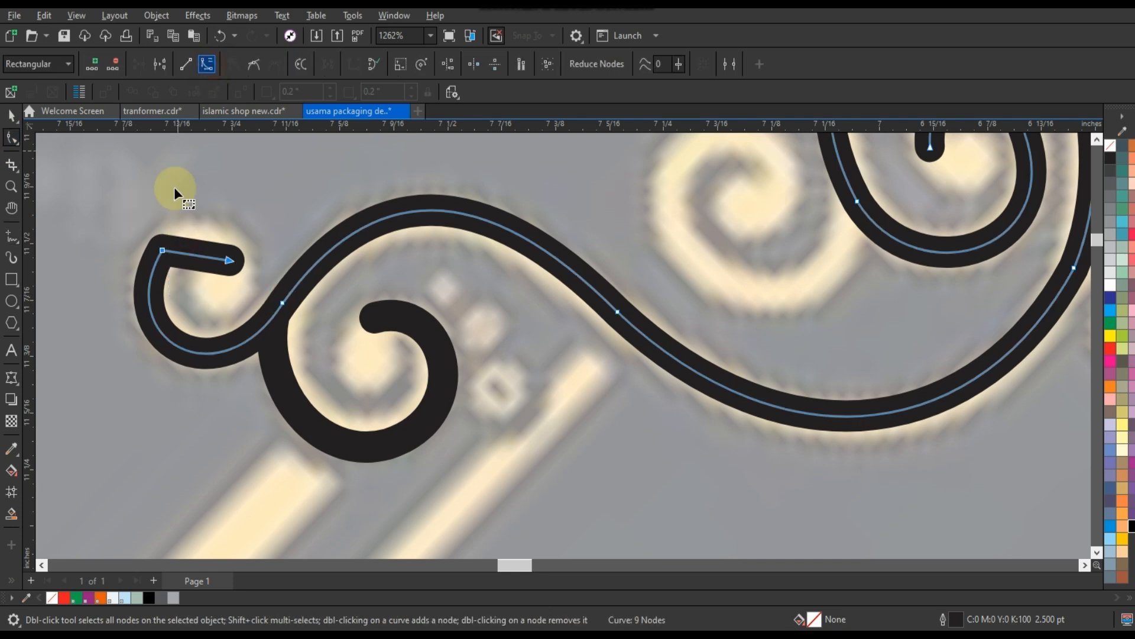
pyautogui.moveTo(211, 260); pyautogui.dragTo(180, 224)
# - Draw an open four-node straight-segment path over the curl left of the large spiral, starting on the spiral's edge
pyautogui.scroll(-3, 234, 264)
pyautogui.click(11, 187)
pyautogui.scroll(-1, 322, 239)
pyautogui.moveTo(357, 236); pyautogui.dragTo(498, 310)
pyautogui.click(11, 236)
pyautogui.click(534, 321)
pyautogui.doubleClick(468, 418)
pyautogui.doubleClick(390, 269)
pyautogui.click(440, 339)
pyautogui.click(11, 138)
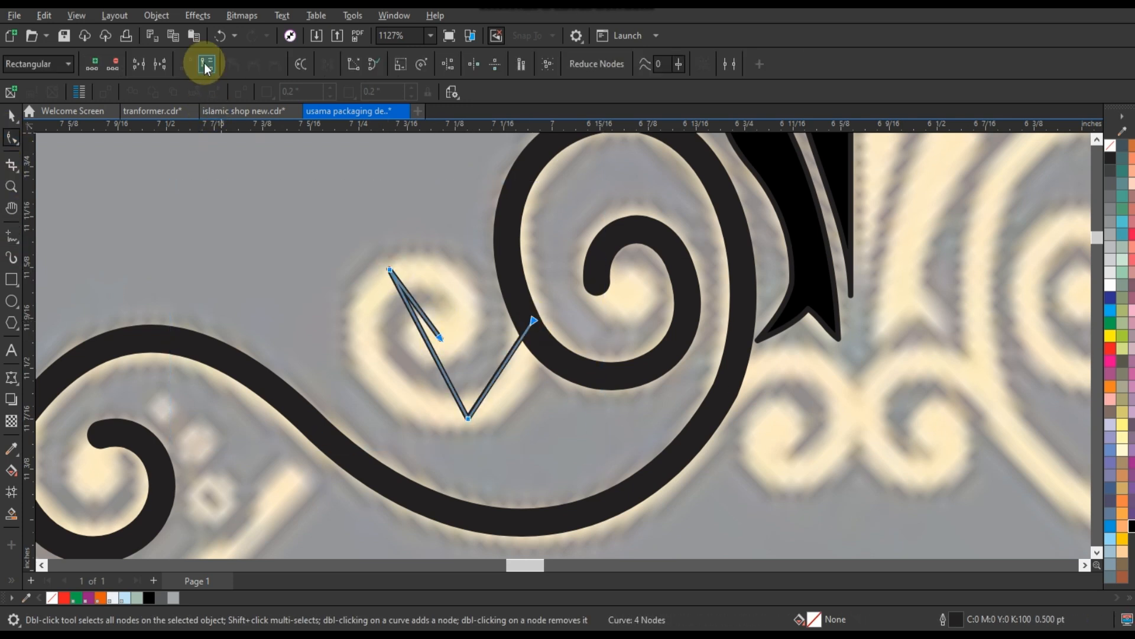
# - Bend the four-node path's segments into a smooth curl that follows the reference
pyautogui.moveTo(417, 320); pyautogui.dragTo(336, 298)
pyautogui.moveTo(442, 369); pyautogui.dragTo(353, 438)
pyautogui.moveTo(510, 356); pyautogui.dragTo(529, 366)
pyautogui.moveTo(353, 438)
pyautogui.mouseDown()
pyautogui.moveTo(336, 430)
pyautogui.moveTo(355, 437)
pyautogui.mouseUp()
pyautogui.moveTo(425, 300); pyautogui.dragTo(406, 259)
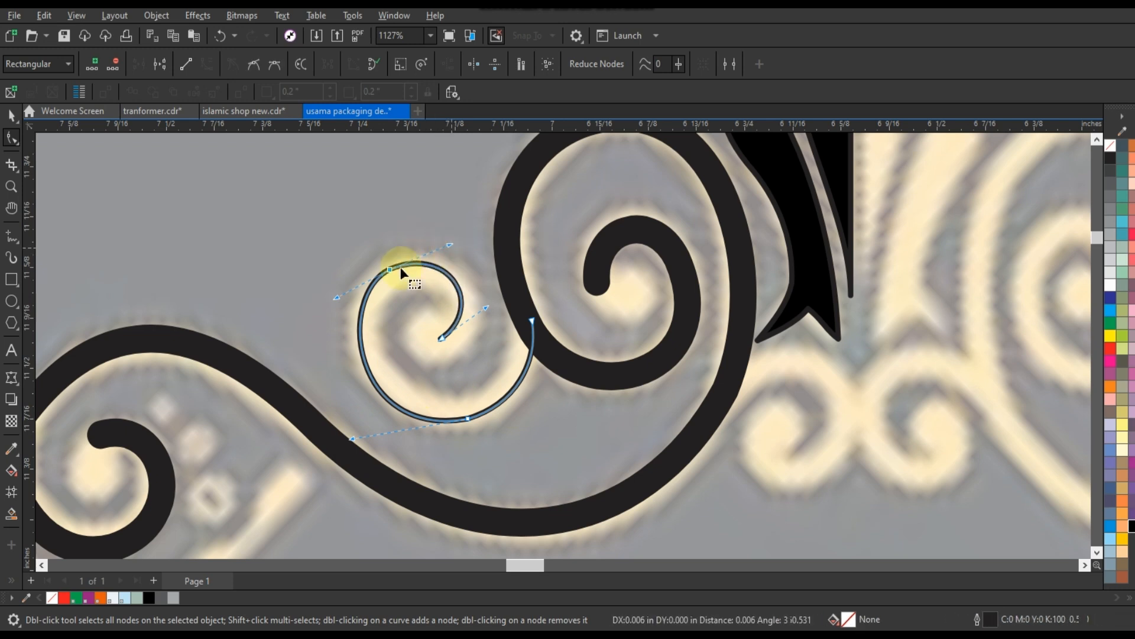
pyautogui.moveTo(336, 298); pyautogui.dragTo(332, 306)
# - Set the middle curl's outline width to 2.5 pt and fine-tune its upper arc
pyautogui.click(12, 116)
pyautogui.click(435, 64)
pyautogui.write('2.5')
pyautogui.press('Return')
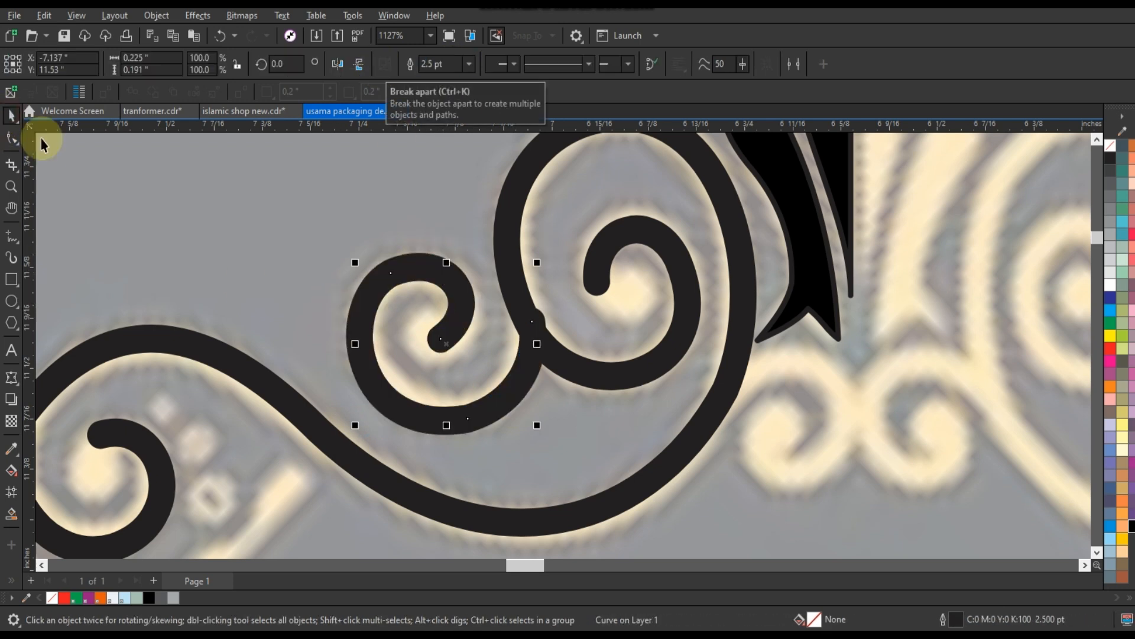
pyautogui.click(11, 138)
pyautogui.moveTo(452, 249); pyautogui.dragTo(453, 242)
# - Weld the main scroll and its curls together and convert their outline to an object
pyautogui.scroll(-3, 562, 340)
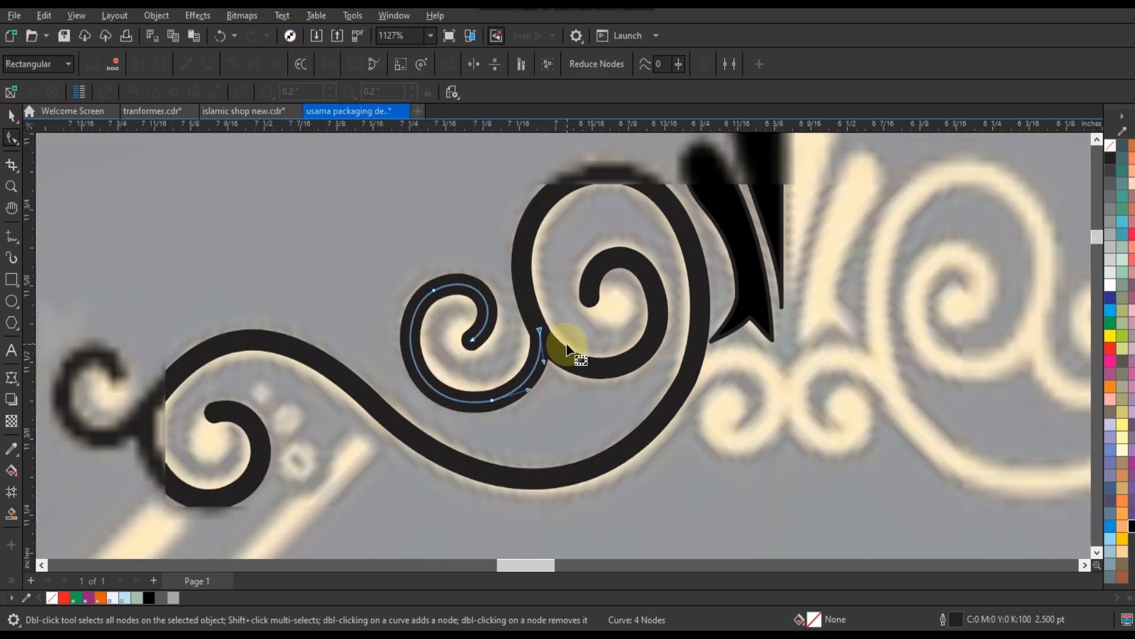
pyautogui.press('space')
pyautogui.click(411, 64)
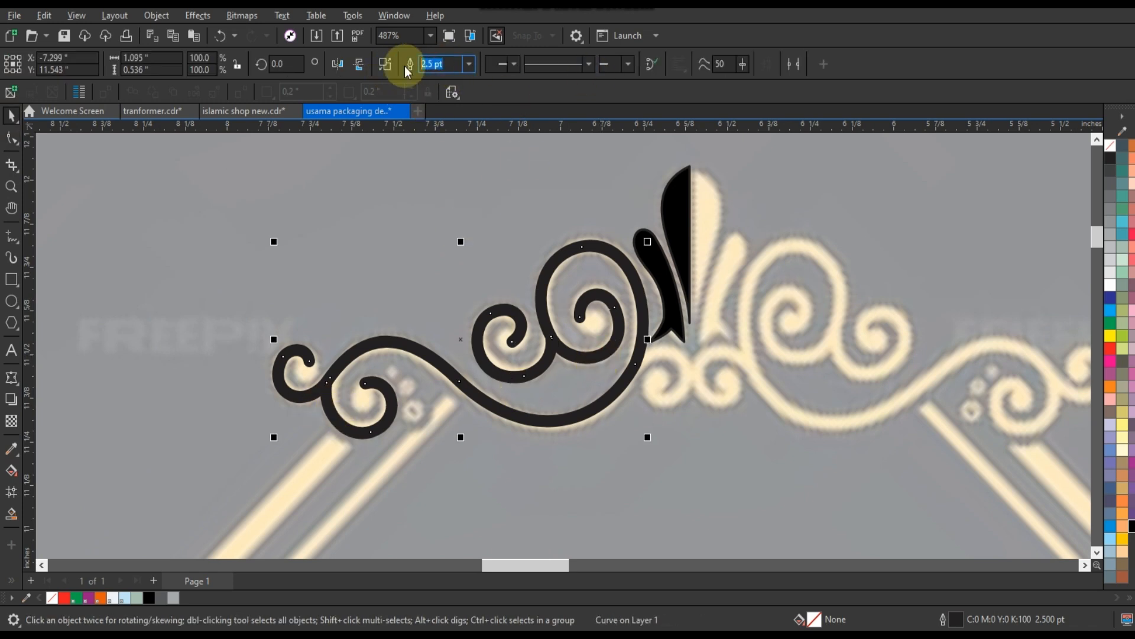
pyautogui.click(151, 15)
pyautogui.click(208, 432)
pyautogui.click(221, 385)
# - Draw a circle about 0.084 inch in diameter at the inner end of the curl beneath the left arch
pyautogui.press('z')
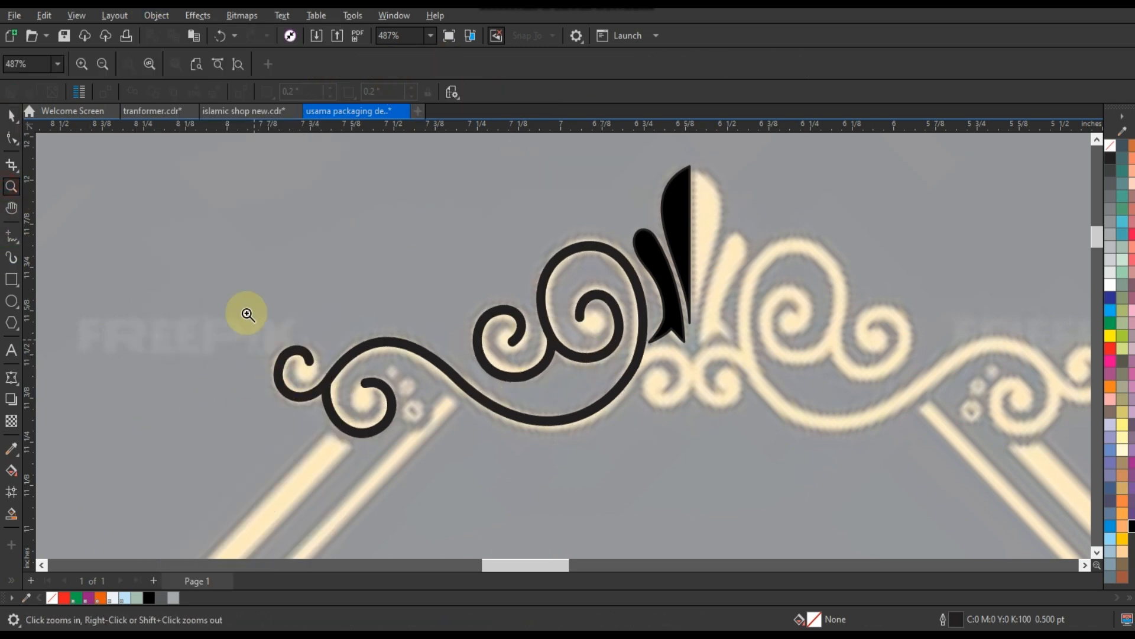
pyautogui.moveTo(248, 313); pyautogui.dragTo(629, 429)
pyautogui.click(11, 301)
pyautogui.moveTo(314, 369); pyautogui.dragTo(350, 452)
pyautogui.press('space')
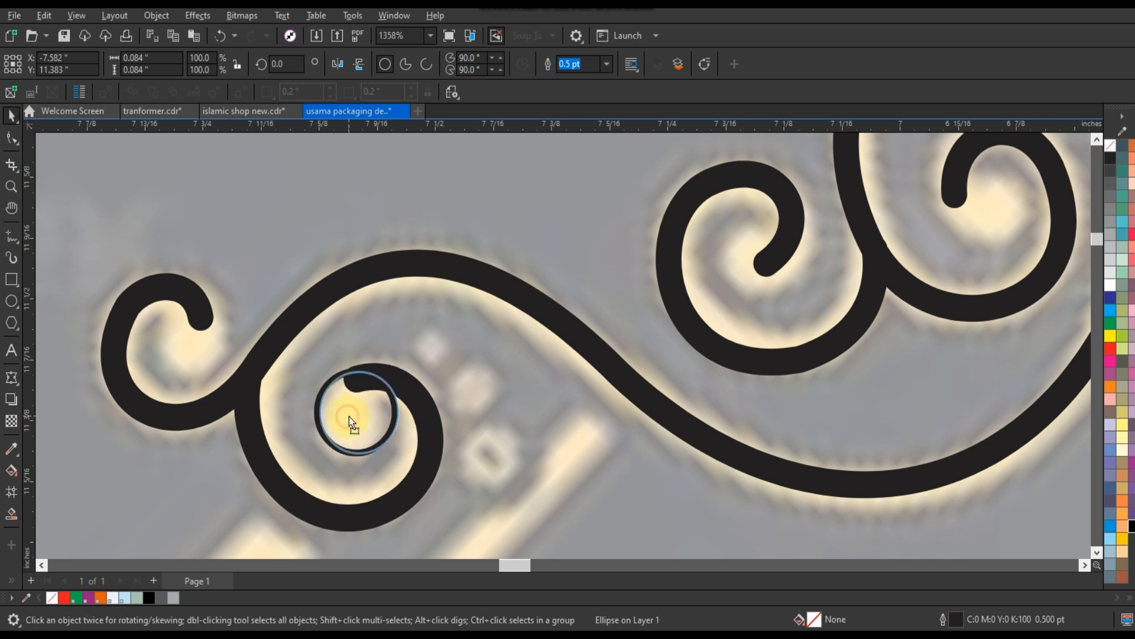
# - Scale the circle down to about 0.068 inch and place copies on the inner ends of the other curls and the large spiral
pyautogui.moveTo(179, 333); pyautogui.dragTo(362, 409)
pyautogui.moveTo(403, 445); pyautogui.dragTo(675, 265)
pyautogui.press('space')
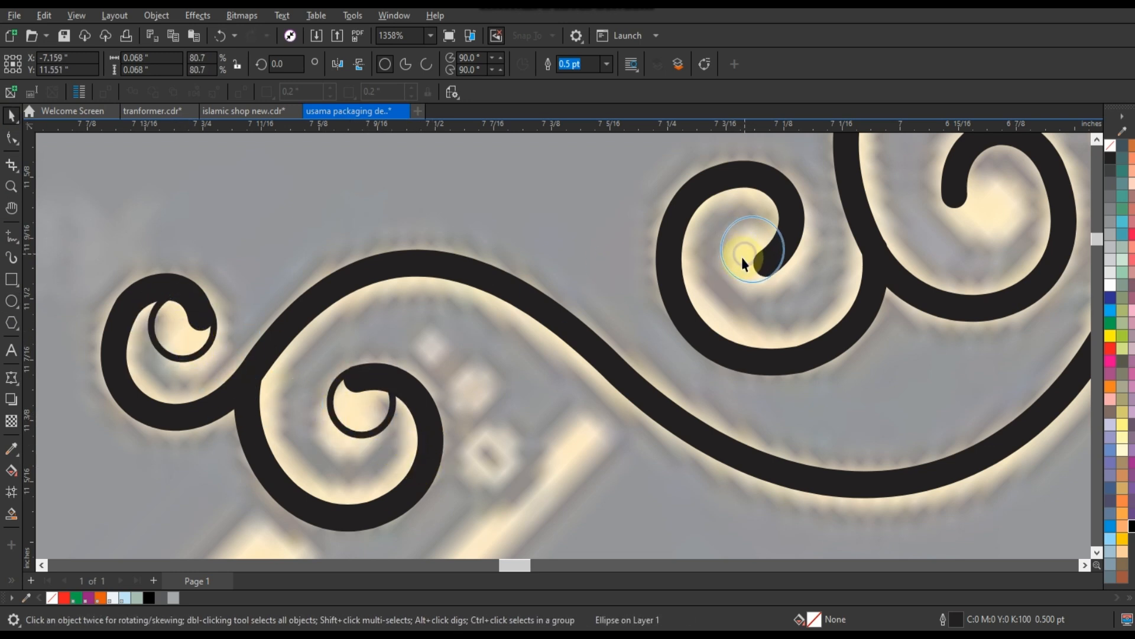
pyautogui.press('space')
pyautogui.moveTo(744, 264); pyautogui.dragTo(976, 212)
# - Weld the four end circles to the main scroll shape
pyautogui.scroll(-3, 589, 456)
pyautogui.keyDown('shift'); pyautogui.click(643, 384); pyautogui.keyUp('shift')
pyautogui.keyDown('shift'); pyautogui.click(515, 439); pyautogui.keyUp('shift')
pyautogui.keyDown('shift'); pyautogui.click(456, 415); pyautogui.keyUp('shift')
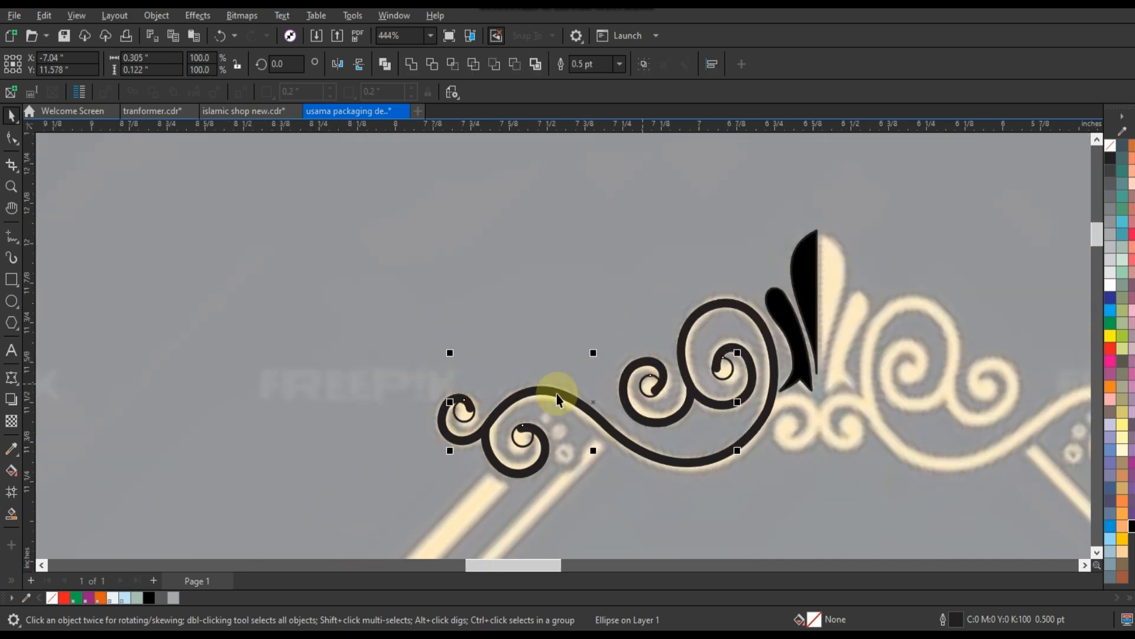
pyautogui.keyDown('shift'); pyautogui.click(556, 394); pyautogui.keyUp('shift')
pyautogui.click(412, 63)
# - Draw an open three-node straight-segment path over the small central curl below the black petals, starting on the scroll's edge
pyautogui.scroll(-2, 377, 269)
pyautogui.click(12, 187)
pyautogui.moveTo(515, 277); pyautogui.dragTo(721, 401)
pyautogui.moveTo(330, 266); pyautogui.dragTo(756, 450)
pyautogui.click(11, 237)
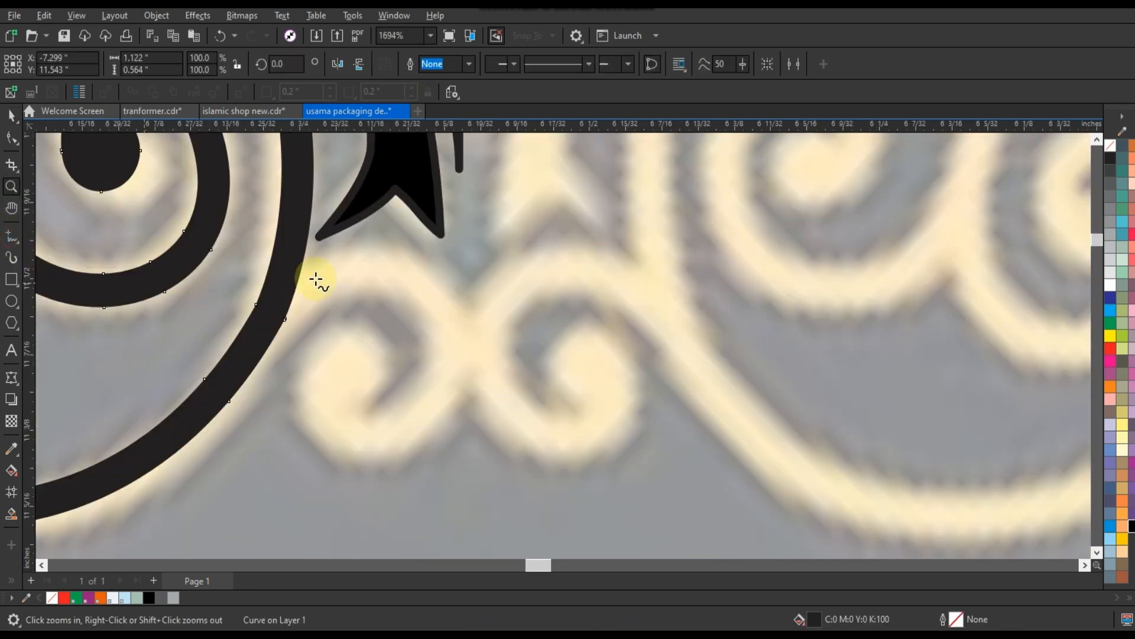
pyautogui.click(287, 269)
pyautogui.doubleClick(445, 389)
pyautogui.click(327, 397)
# - Convert the central curl's segments to curves, bend them along the reference, and adjust both end nodes
pyautogui.click(12, 138)
pyautogui.click(207, 63)
pyautogui.moveTo(349, 314); pyautogui.dragTo(369, 240)
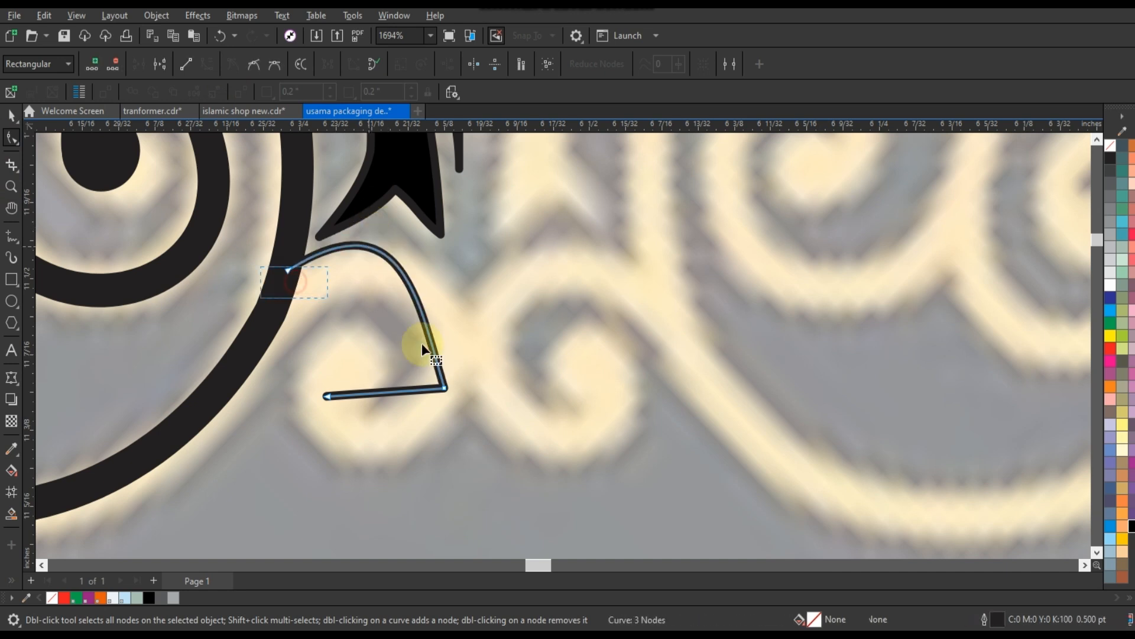
pyautogui.moveTo(423, 345); pyautogui.dragTo(473, 325)
pyautogui.moveTo(364, 228); pyautogui.dragTo(404, 209)
pyautogui.moveTo(406, 390); pyautogui.dragTo(420, 459)
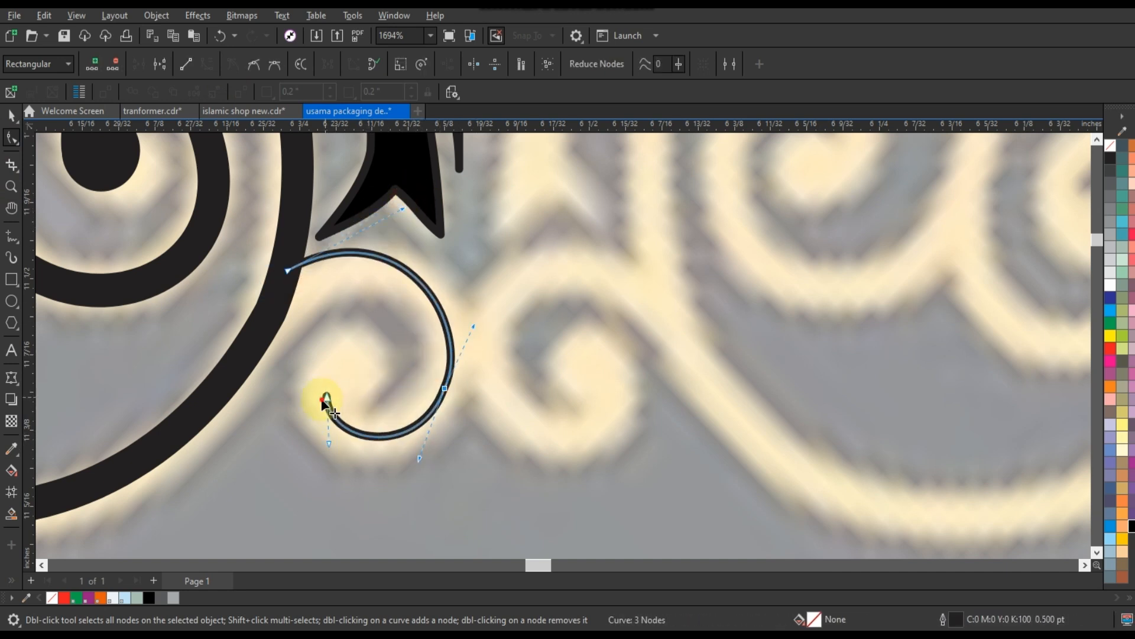
pyautogui.moveTo(327, 397); pyautogui.dragTo(315, 401)
pyautogui.moveTo(419, 457); pyautogui.dragTo(411, 459)
pyautogui.moveTo(380, 256); pyautogui.dragTo(378, 261)
pyautogui.moveTo(474, 325); pyautogui.dragTo(473, 326)
pyautogui.moveTo(288, 271); pyautogui.dragTo(286, 287)
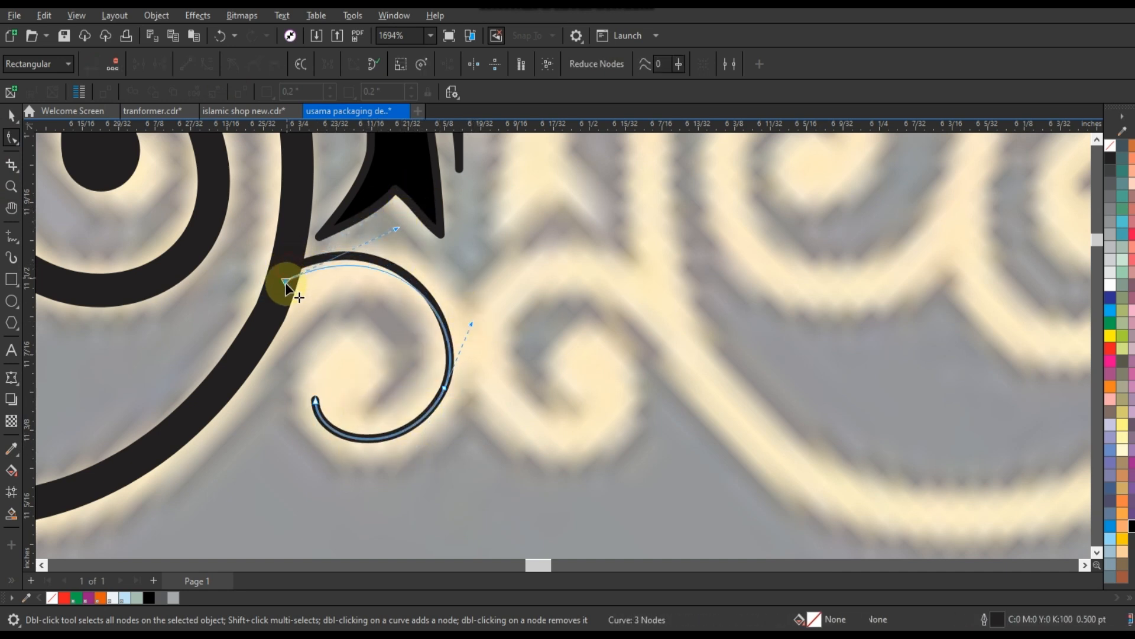
# - Adjust the end handle of the small central curl and set the curl's outline width to 2 pt
pyautogui.moveTo(474, 326); pyautogui.dragTo(472, 323)
pyautogui.click(10, 117)
pyautogui.moveTo(446, 64); pyautogui.dragTo(363, 66)
pyautogui.write('2.5')
pyautogui.press('Return')
pyautogui.write('2')
pyautogui.press('Return')
pyautogui.press('Escape')
# - Draw a circle about 0.069 inch wide and position it over the central curl's inner end
pyautogui.press('F7')
pyautogui.moveTo(299, 336); pyautogui.dragTo(374, 420)
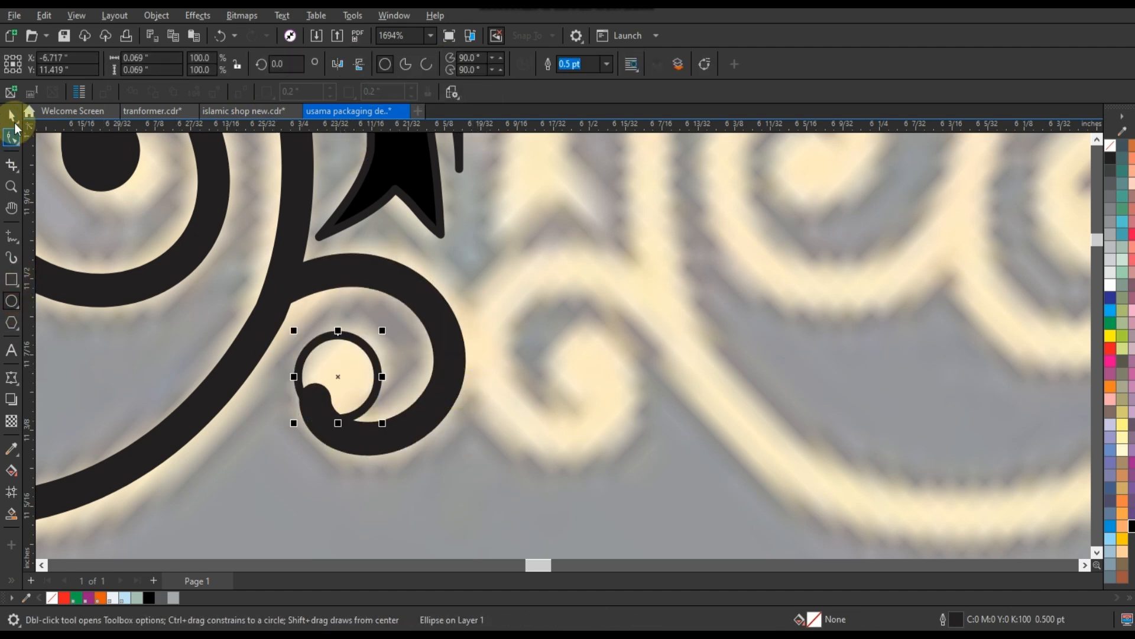
pyautogui.click(13, 120)
pyautogui.keyDown('shift'); pyautogui.click(382, 443); pyautogui.keyUp('shift')
pyautogui.click(417, 63)
pyautogui.hotkey('ctrl', 'z')
pyautogui.moveTo(344, 363); pyautogui.dragTo(343, 370)
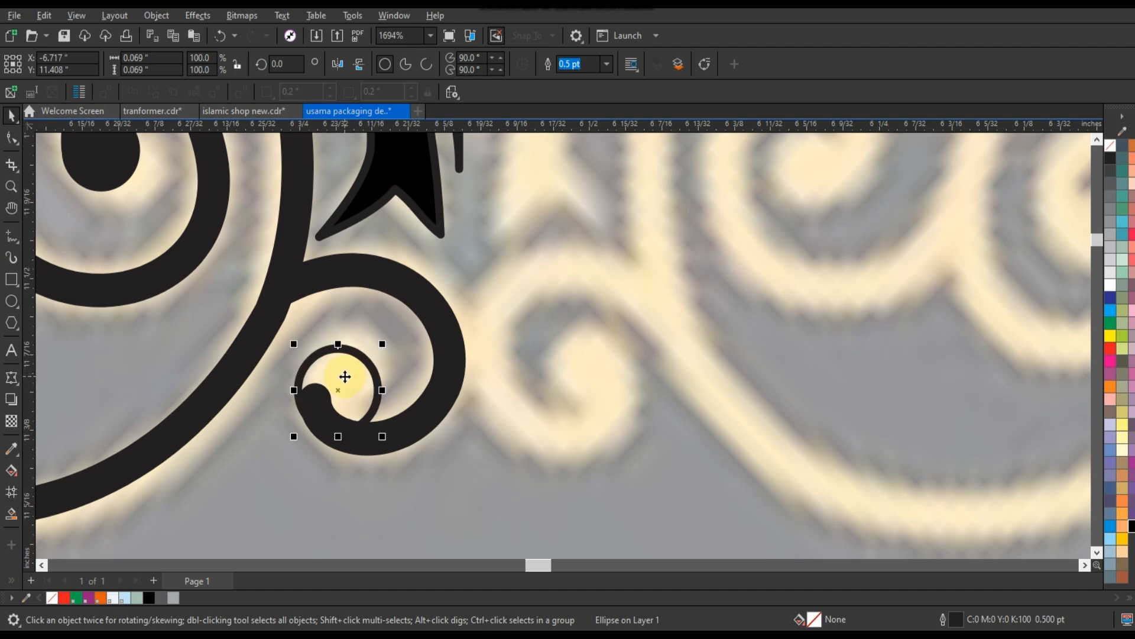
# - Weld the end circle to the central curl, and weld the curl with the rest of the left-half ornament
pyautogui.keyDown('shift'); pyautogui.click(451, 360); pyautogui.keyUp('shift')
pyautogui.click(417, 63)
pyautogui.scroll(-9, 432, 277)
pyautogui.moveTo(256, 237); pyautogui.dragTo(453, 305)
pyautogui.click(417, 63)
pyautogui.scroll(5, 395, 261)
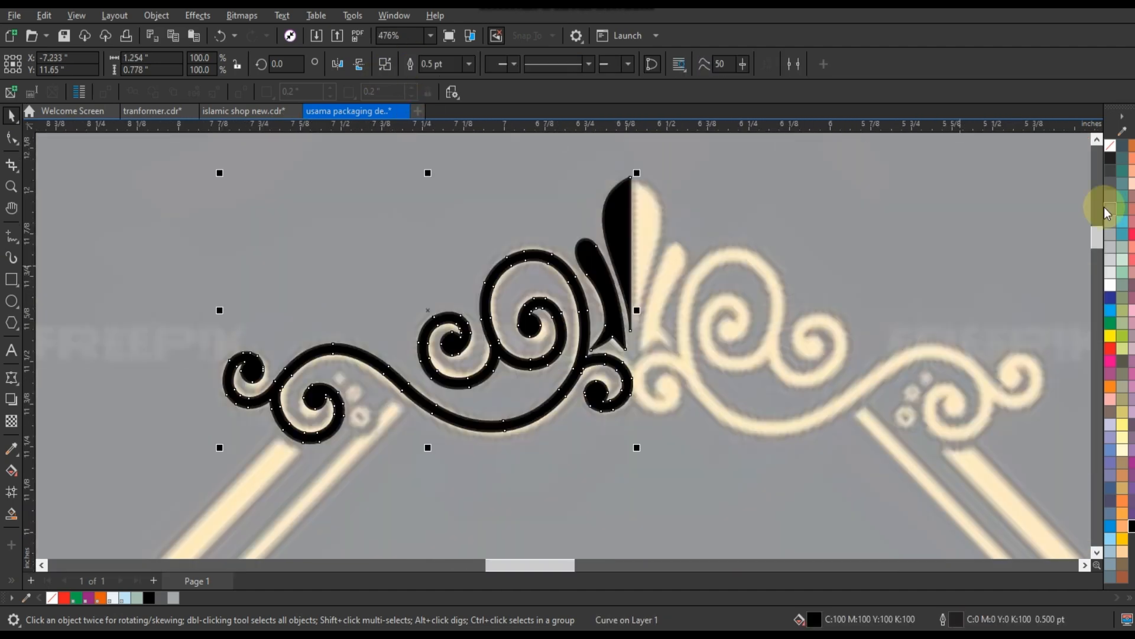
# - Remove the left-half ornament's outline and place a horizontally mirrored copy over the reference's right half
pyautogui.rightClick(1111, 146)
pyautogui.moveTo(219, 310); pyautogui.dragTo(774, 336)
pyautogui.rightClick(773, 336)
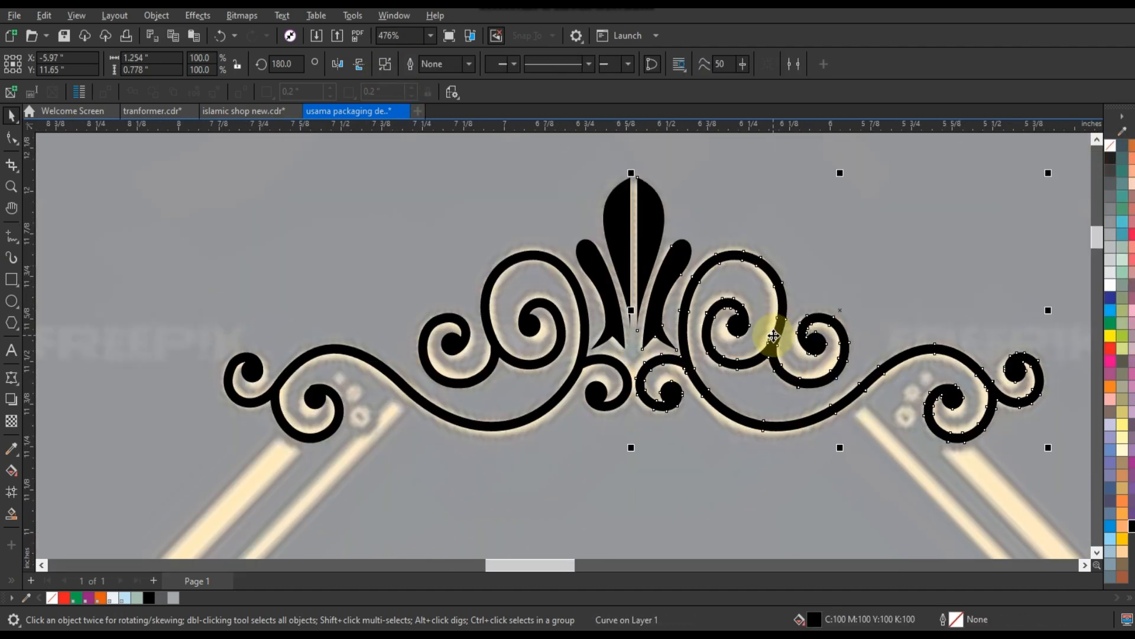
# - Weld the left and right halves of the ornament into one shape
pyautogui.keyDown('shift'); pyautogui.click(589, 324); pyautogui.keyUp('shift')
pyautogui.click(420, 65)
pyautogui.click(236, 201)
# - Draw three circles of increasing size over the reference dots beside the ornament's left lower curl
pyautogui.click(12, 185)
pyautogui.scroll(5, 355, 414)
pyautogui.click(11, 297)
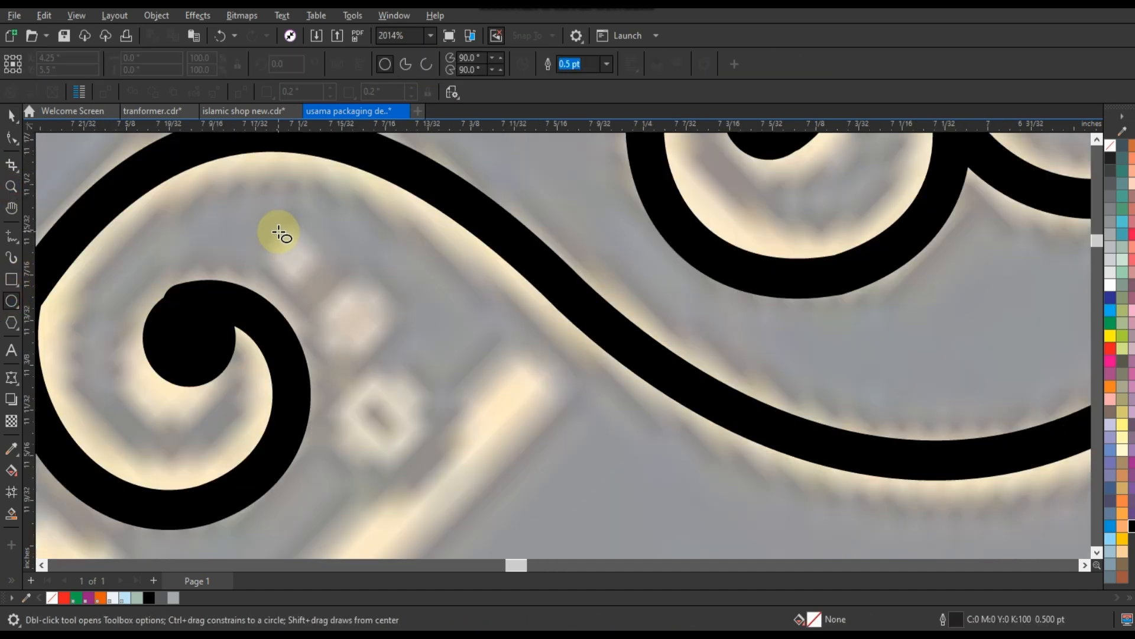
pyautogui.moveTo(279, 232); pyautogui.dragTo(305, 280)
pyautogui.moveTo(316, 288); pyautogui.dragTo(369, 361)
pyautogui.moveTo(333, 383); pyautogui.dragTo(385, 468)
# - Weld the three dot circles into one curve and fill it black
pyautogui.click(12, 116)
pyautogui.keyDown('shift'); pyautogui.click(324, 299); pyautogui.keyUp('shift')
pyautogui.keyDown('shift'); pyautogui.click(290, 239); pyautogui.keyUp('shift')
pyautogui.click(401, 64)
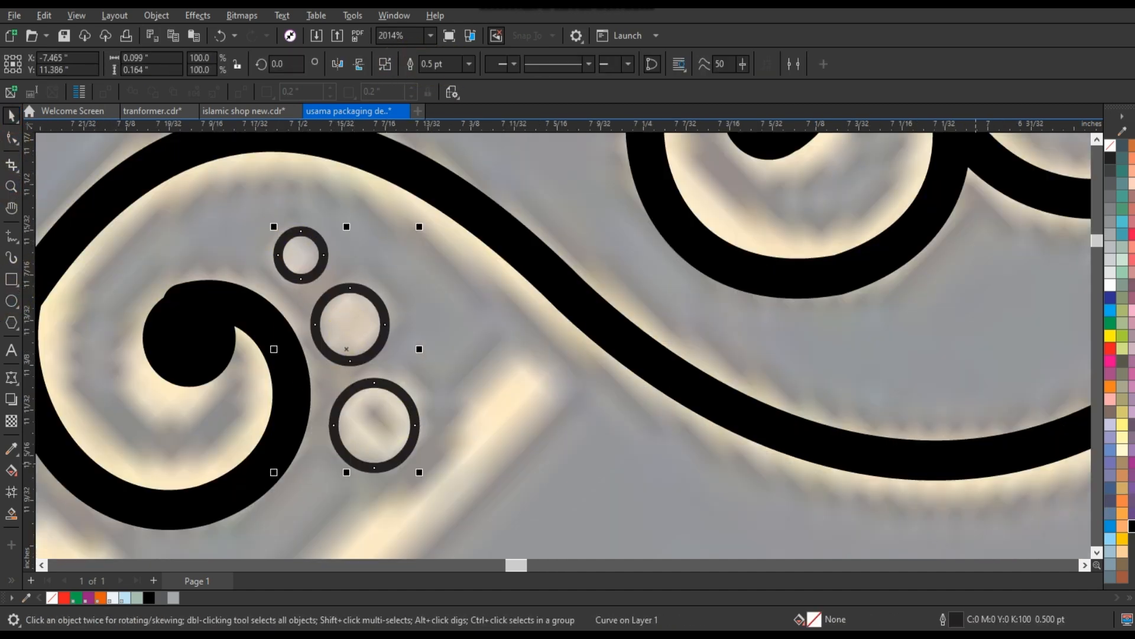
pyautogui.click(1132, 526)
# - Place a mirrored copy of the three dots beside the opposite curl and weld it with the original dots
pyautogui.scroll(-3, 236, 284)
pyautogui.rightClick(314, 302)
pyautogui.moveTo(246, 302); pyautogui.dragTo(946, 326)
pyautogui.hotkey('ctrl', 'z')
pyautogui.moveTo(309, 297); pyautogui.dragTo(946, 329)
pyautogui.keyDown('shift'); pyautogui.click(277, 324); pyautogui.keyUp('shift')
pyautogui.click(412, 64)
# - Remove the outline from the full ornament and its dots, and group them together
pyautogui.click(618, 300)
pyautogui.scroll(-4, 518, 343)
pyautogui.moveTo(405, 251); pyautogui.dragTo(794, 356)
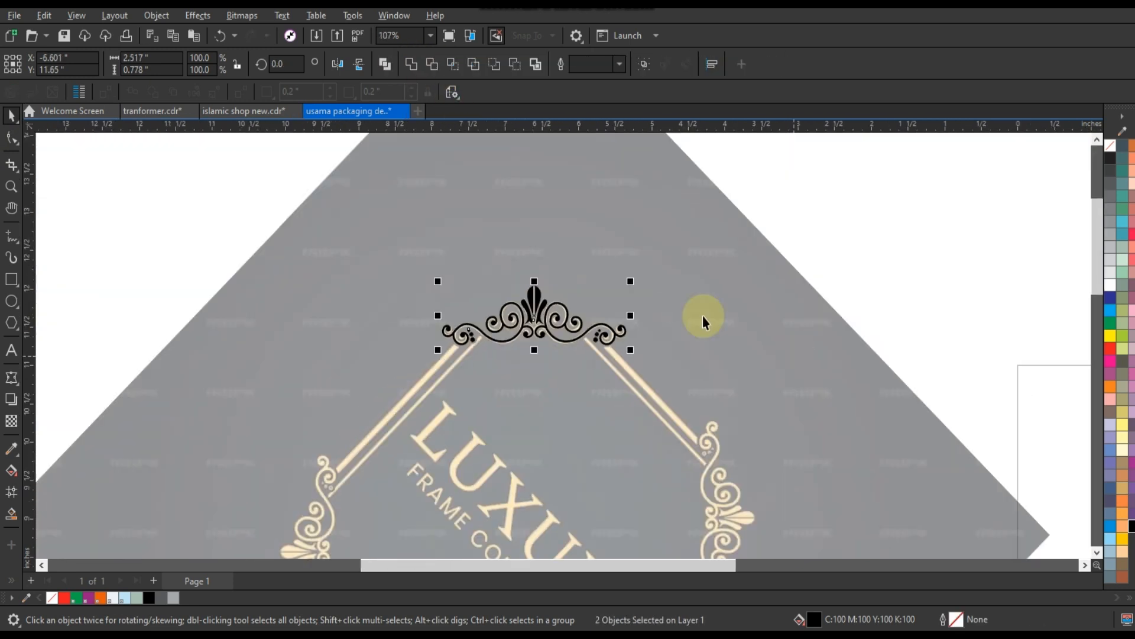
pyautogui.rightClick(1113, 143)
pyautogui.click(1062, 158)
pyautogui.hotkey('ctrl', 'g')
# - Rotate the reference image and the ornament group together by 45 degrees so that the reference frame stands upright
pyautogui.scroll(-1, 630, 295)
pyautogui.click(621, 285)
pyautogui.click(291, 64)
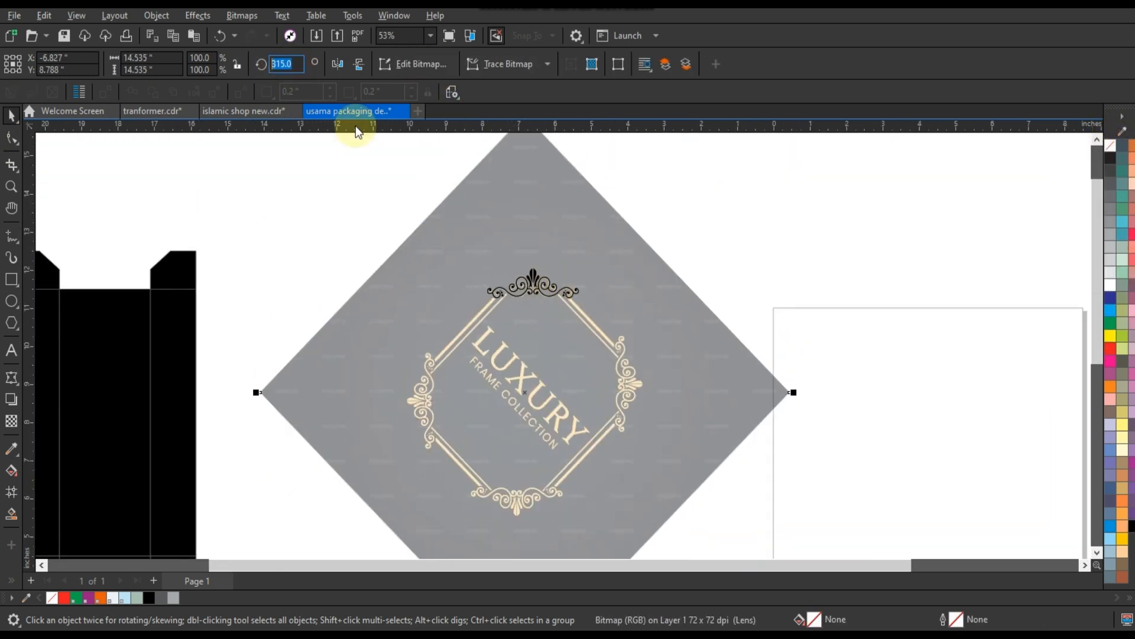
pyautogui.click(571, 290)
pyautogui.keyDown('shift'); pyautogui.click(636, 304); pyautogui.keyUp('shift')
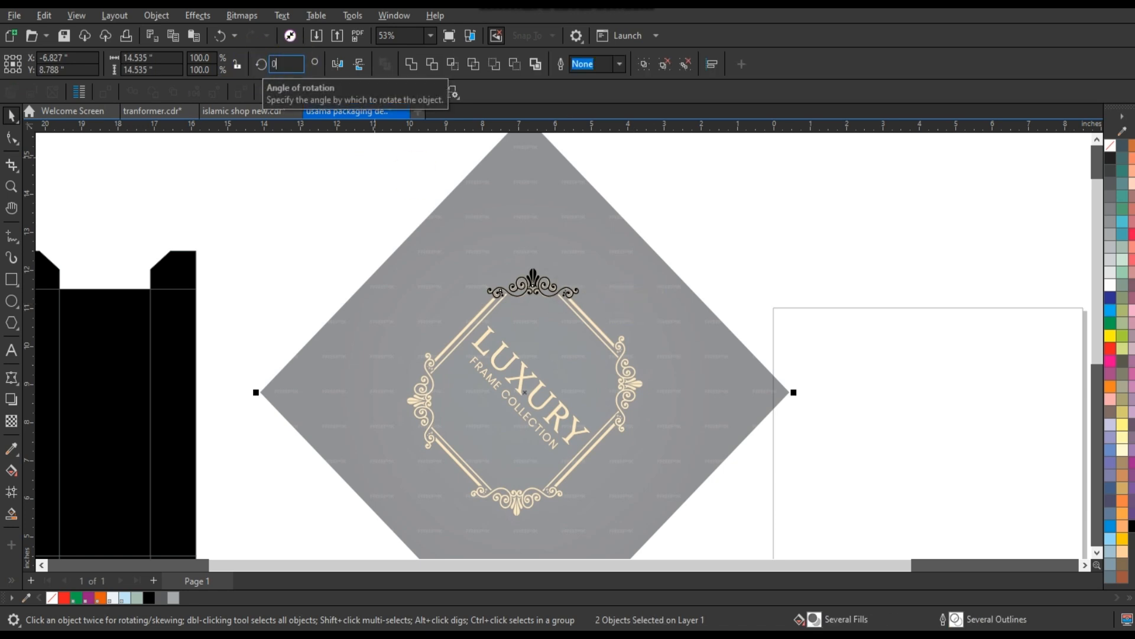
pyautogui.click(287, 63)
pyautogui.write('0')
pyautogui.press('Return')
pyautogui.hotkey('shift', 'F2')
pyautogui.press('Escape')
# - Set the reference image's uniform transparency to 0
pyautogui.click(11, 187)
pyautogui.moveTo(431, 224); pyautogui.dragTo(581, 353)
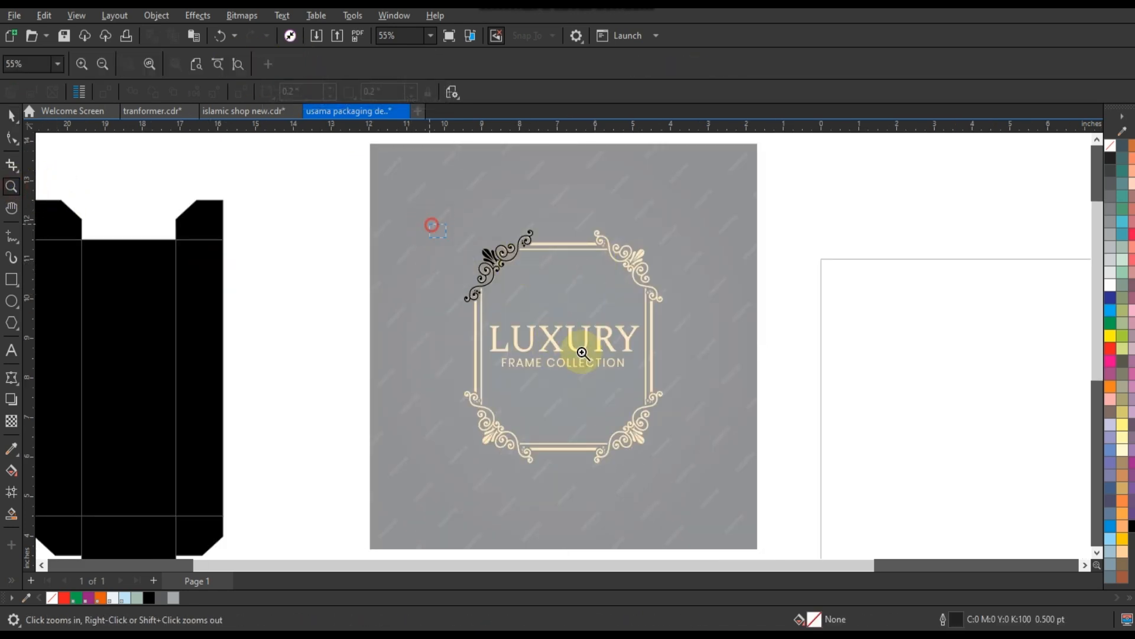
pyautogui.moveTo(722, 448); pyautogui.dragTo(722, 447)
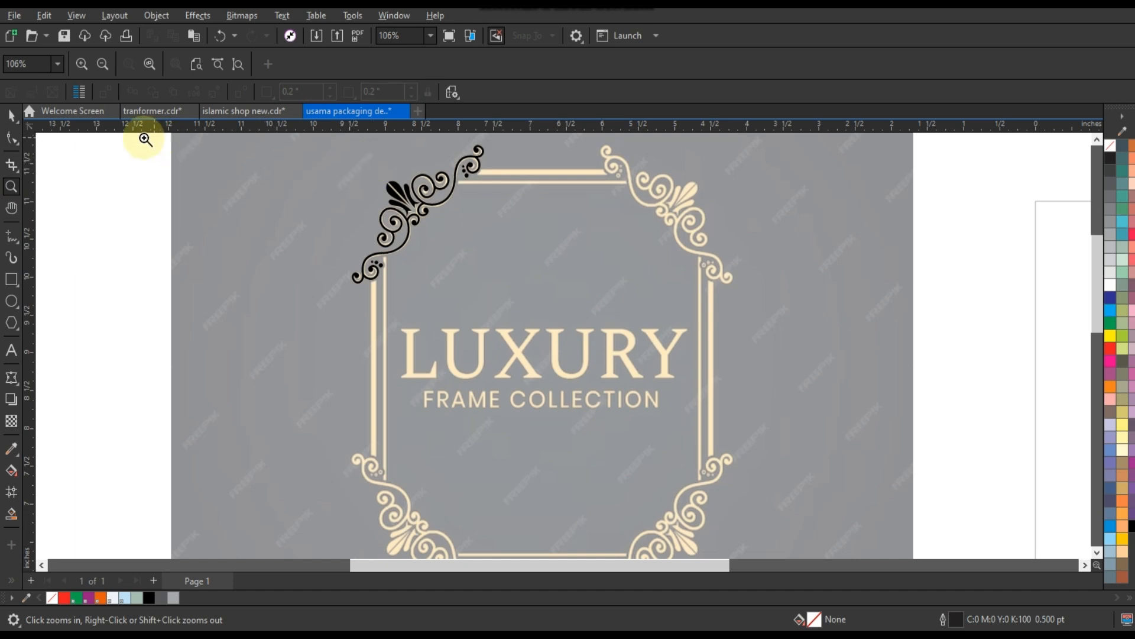
pyautogui.click(17, 115)
pyautogui.scroll(-2, 723, 390)
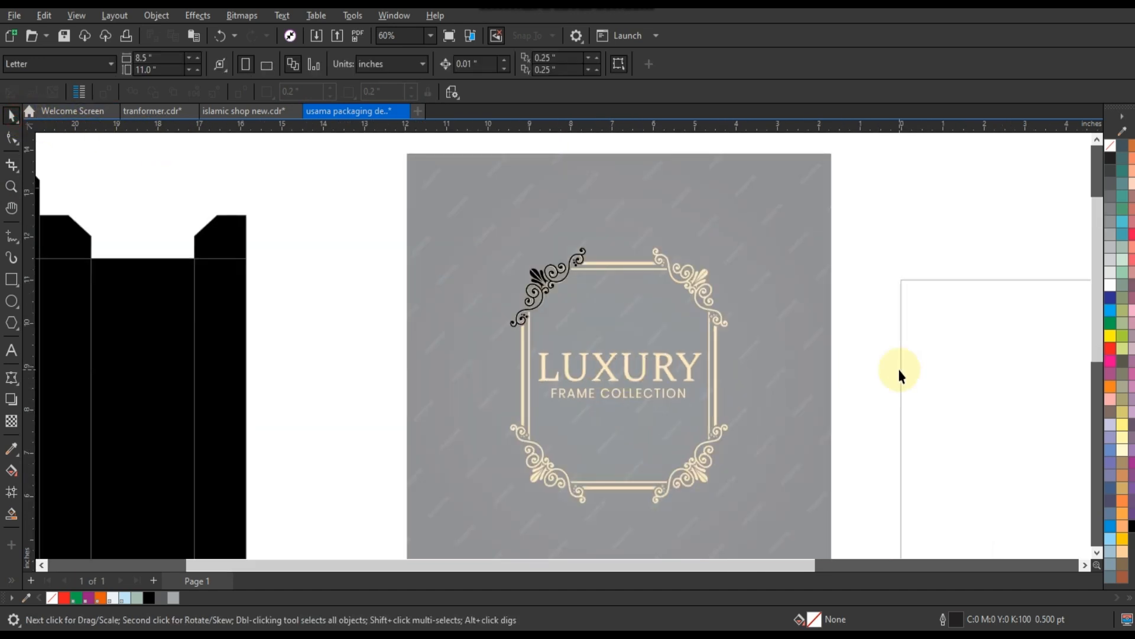
pyautogui.scroll(-2, 899, 376)
pyautogui.click(717, 351)
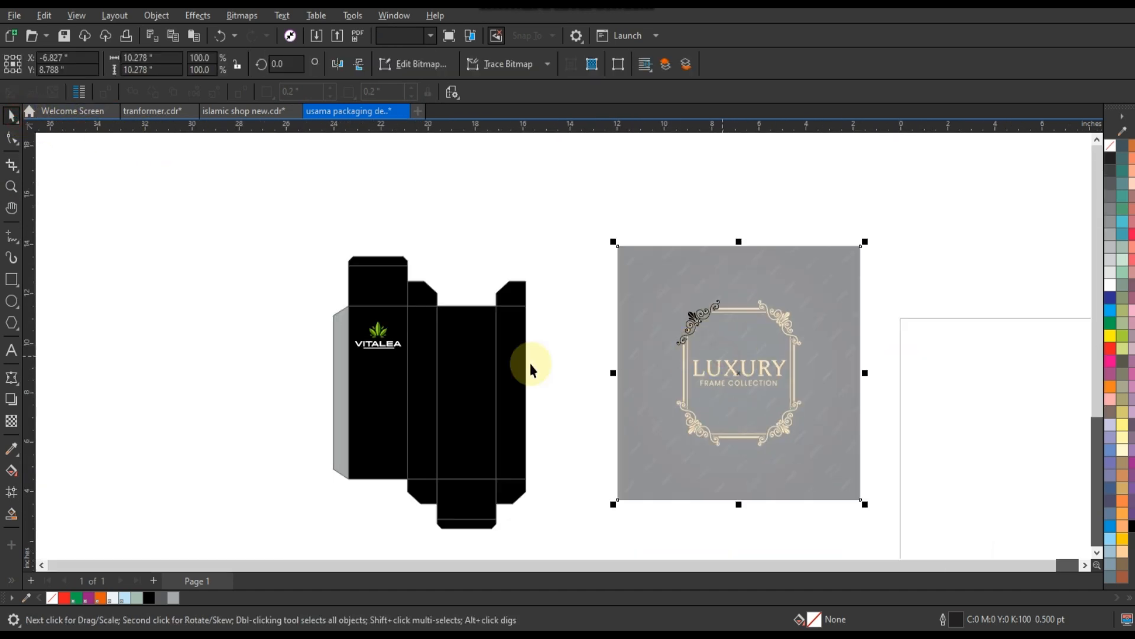
pyautogui.click(10, 431)
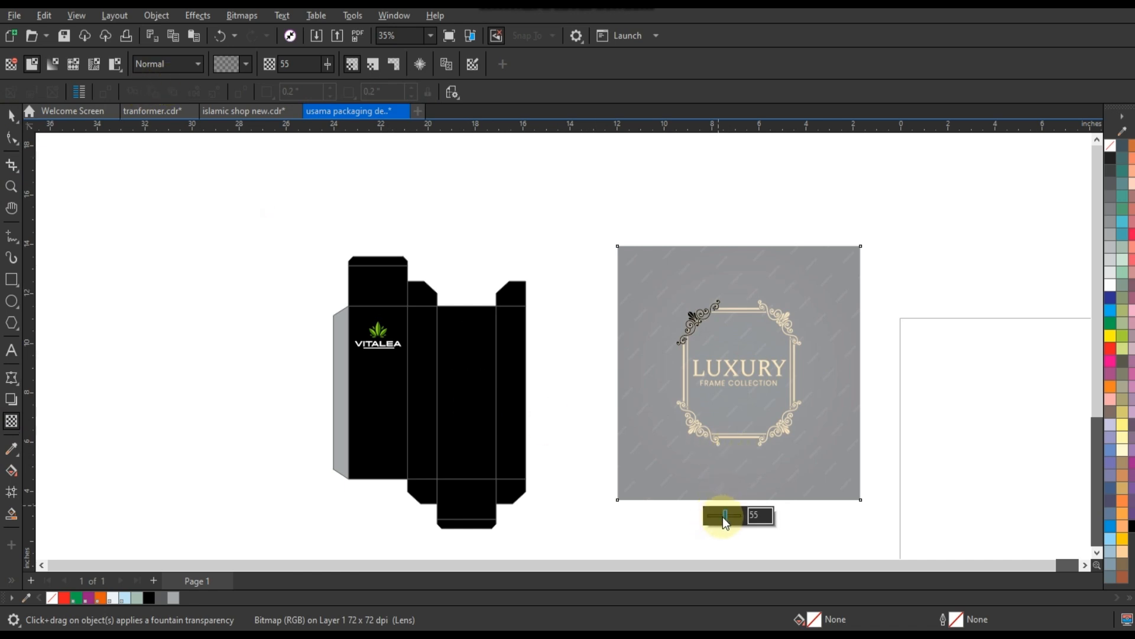
pyautogui.moveTo(723, 517); pyautogui.dragTo(696, 522)
pyautogui.click(706, 516)
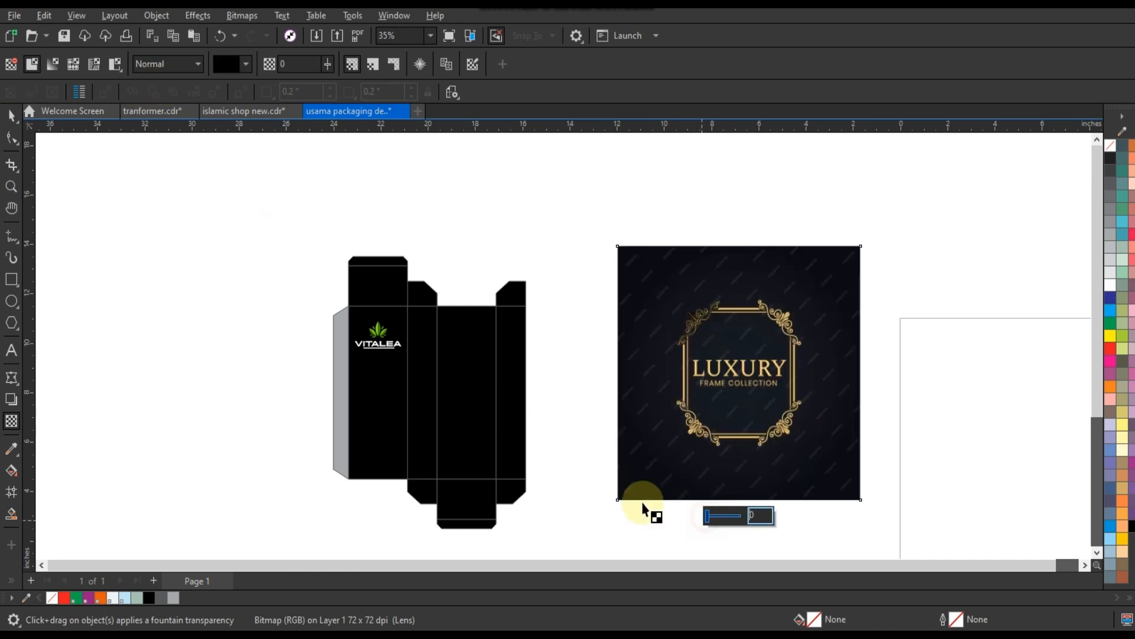
# - Move the VITALEA logo off the box layout into the empty area beside it and fill it black
pyautogui.click(12, 115)
pyautogui.click(547, 223)
pyautogui.moveTo(295, 316); pyautogui.dragTo(263, 342)
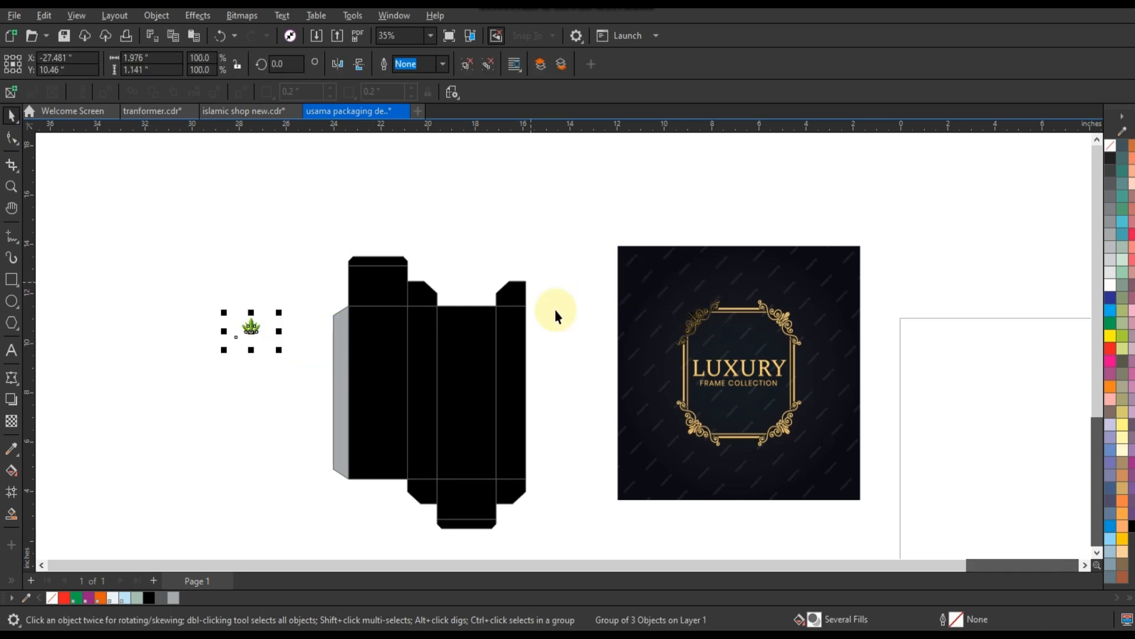
pyautogui.click(1110, 158)
# - Place the corner ornament on the box's front panel and fill it with the peach colour C:0 M:20 Y:40 K:0
pyautogui.moveTo(548, 240); pyautogui.dragTo(739, 356)
pyautogui.moveTo(701, 319); pyautogui.dragTo(380, 339)
pyautogui.hotkey('shift', 'F2')
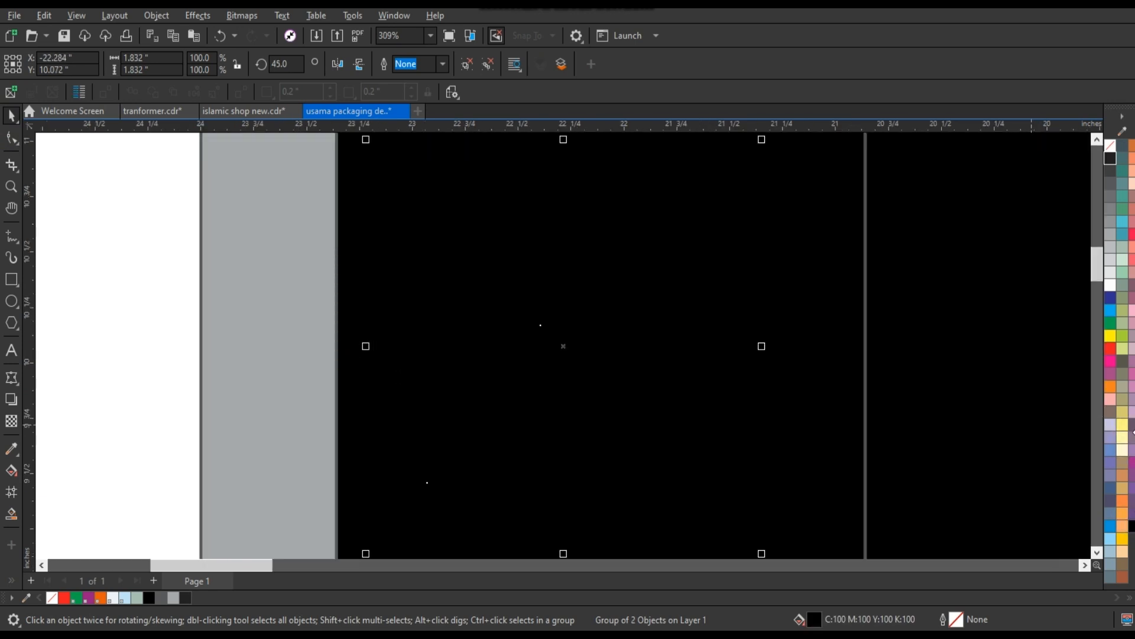
pyautogui.click(1123, 555)
pyautogui.scroll(-4, 491, 298)
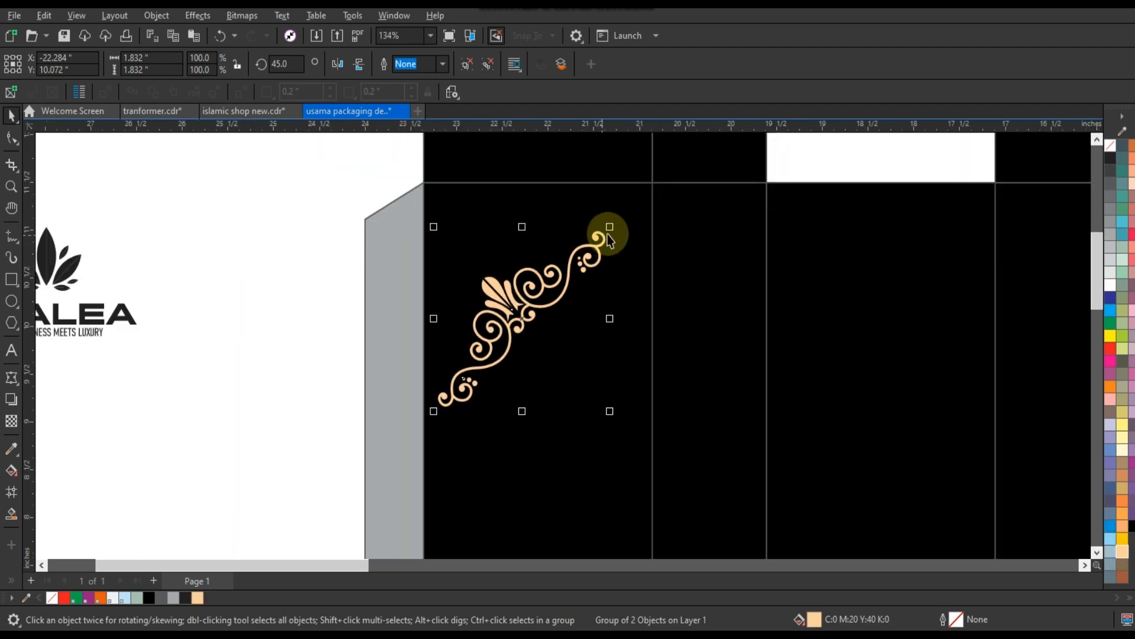
# - Scale the ornament down to about 0.9 inch near the front panel's left edge and make it a single welded white shape
pyautogui.moveTo(610, 227); pyautogui.dragTo(573, 269)
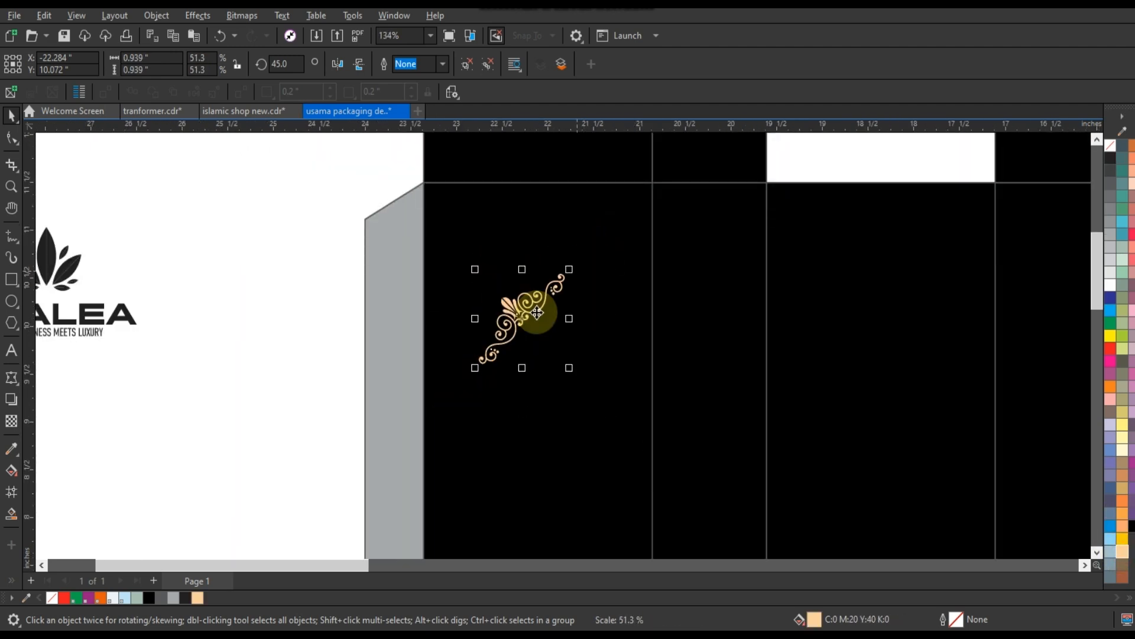
pyautogui.moveTo(533, 311); pyautogui.dragTo(489, 304)
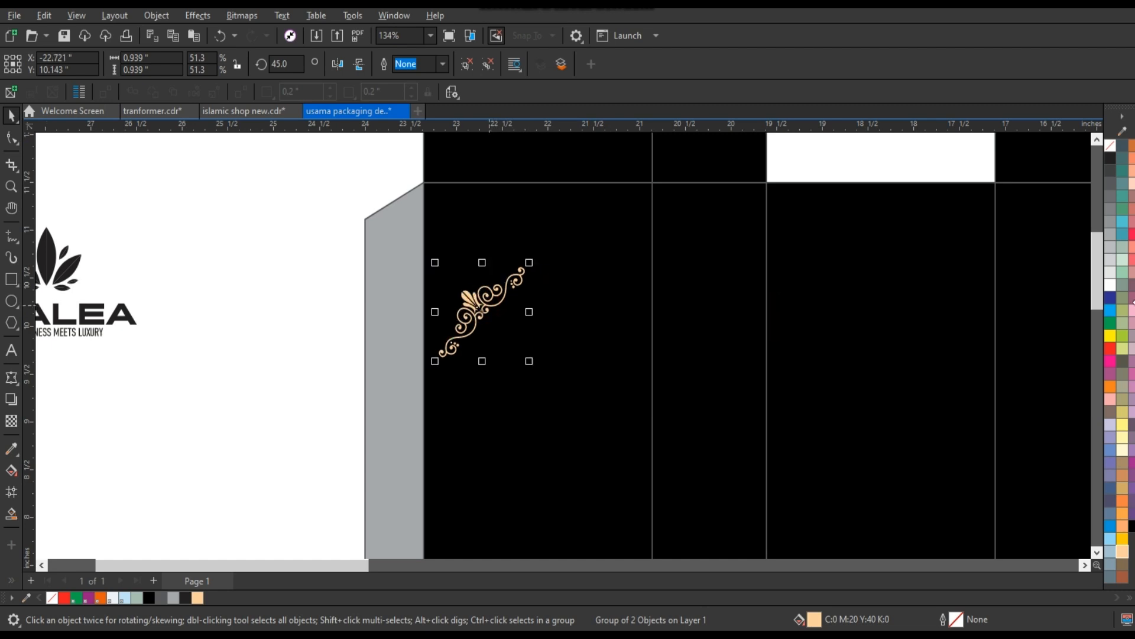
pyautogui.click(1112, 285)
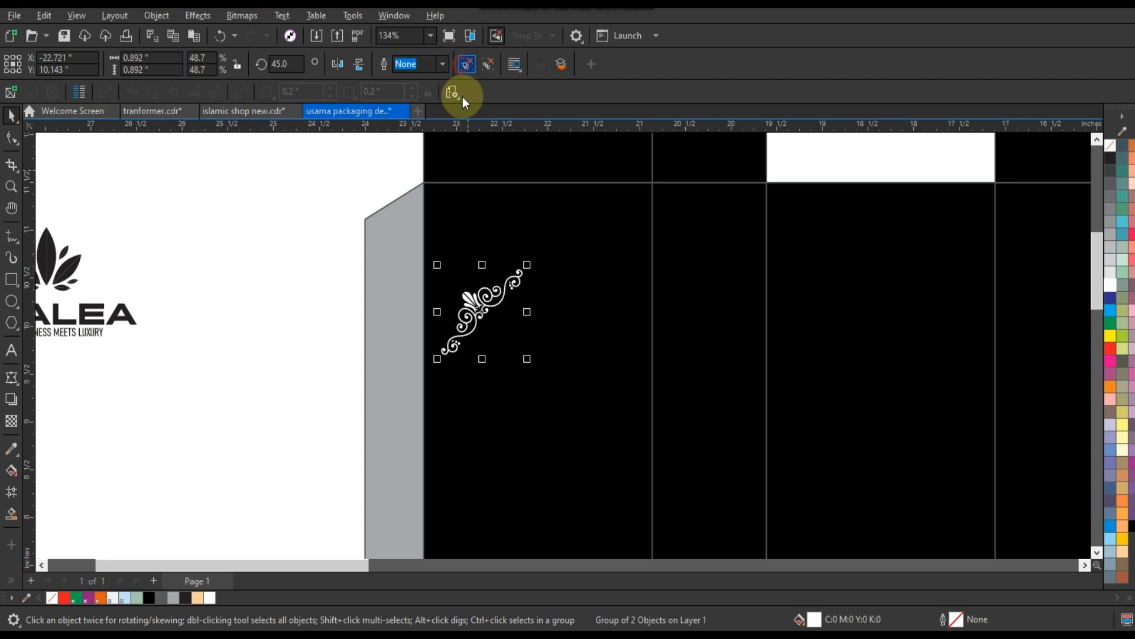
pyautogui.click(406, 66)
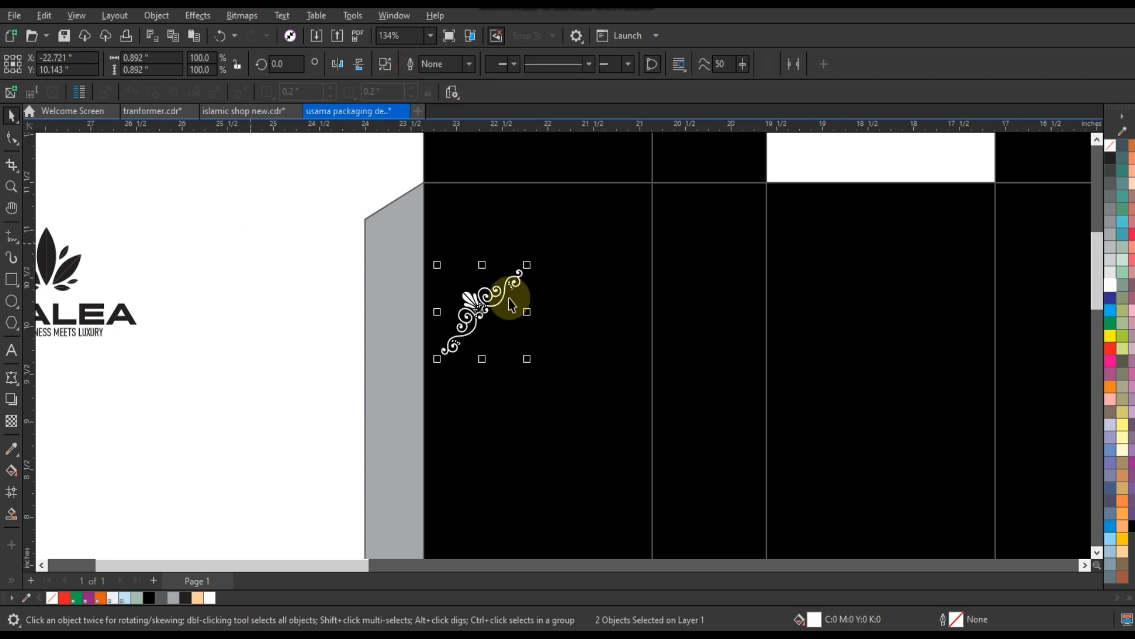
# - Place a horizontally mirrored copy of the ornament at the panel's right edge and scale both ornaments down to about 0.615 inch
pyautogui.moveTo(484, 303); pyautogui.dragTo(556, 307)
pyautogui.moveTo(559, 307); pyautogui.dragTo(605, 306)
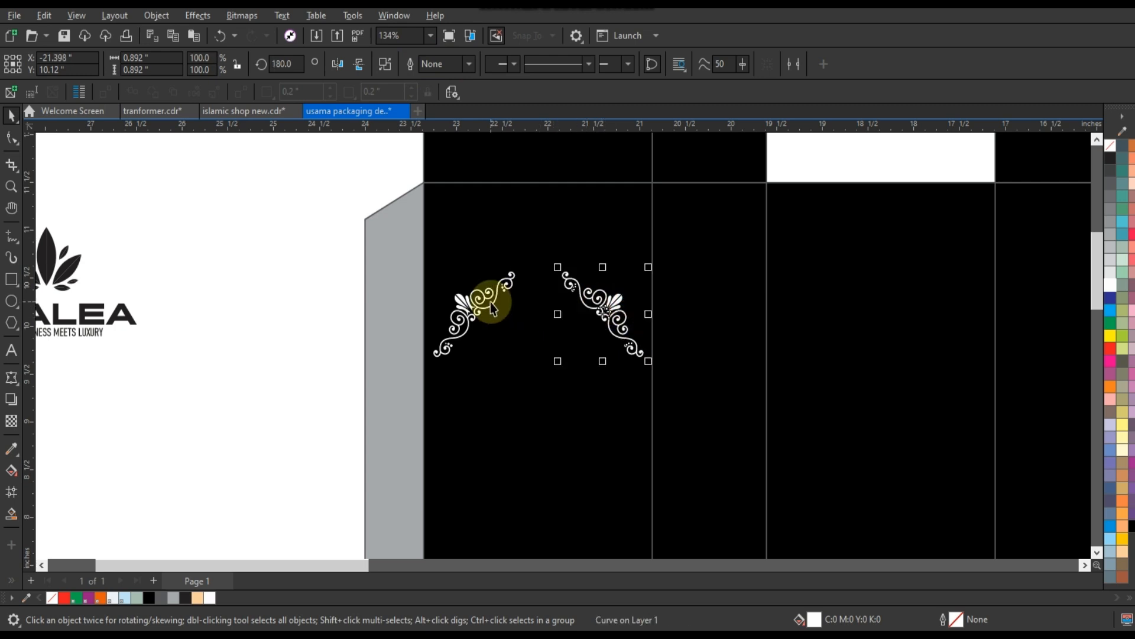
pyautogui.keyDown('shift'); pyautogui.click(491, 303); pyautogui.keyUp('shift')
pyautogui.moveTo(649, 362); pyautogui.dragTo(580, 335)
pyautogui.moveTo(550, 299); pyautogui.dragTo(609, 306)
pyautogui.keyDown('shift'); pyautogui.click(491, 299); pyautogui.keyUp('shift')
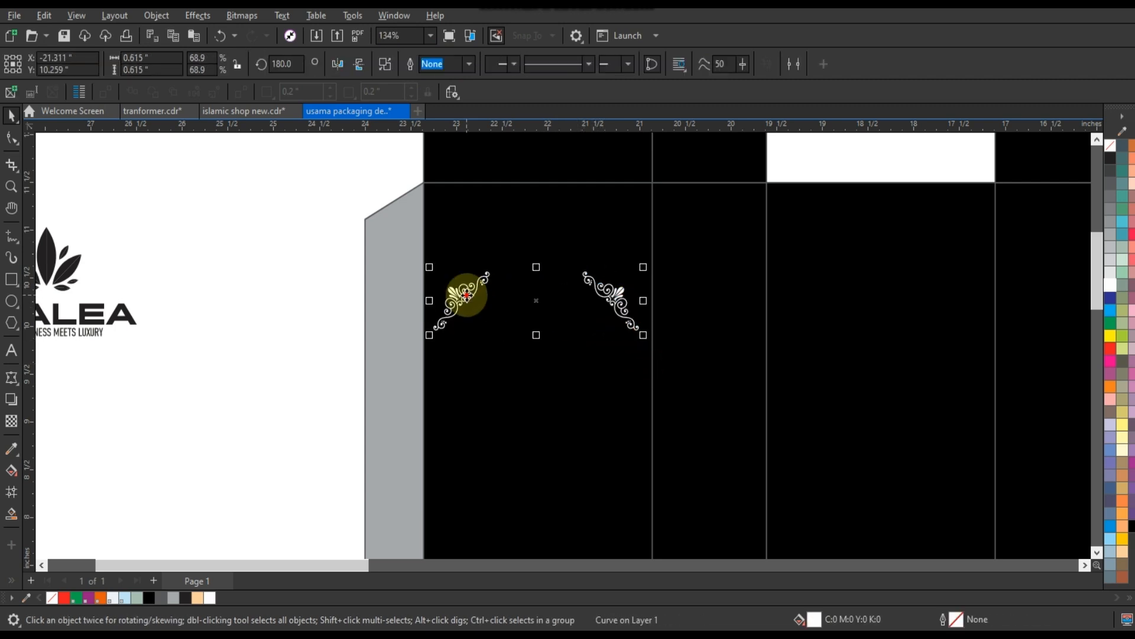
# - Weld the two upper corner ornaments and place a vertically mirrored copy of the pair lower on the front panel
pyautogui.click(413, 66)
pyautogui.moveTo(537, 267); pyautogui.dragTo(592, 385)
pyautogui.rightClick(545, 376)
pyautogui.scroll(-1, 550, 319)
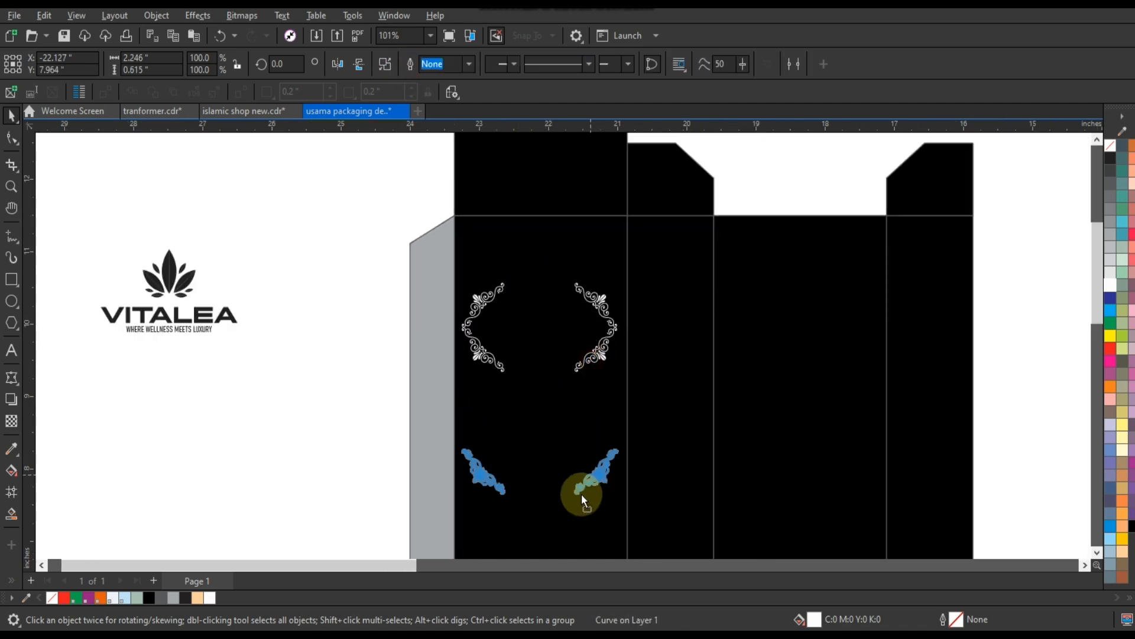
pyautogui.moveTo(581, 508); pyautogui.dragTo(582, 518)
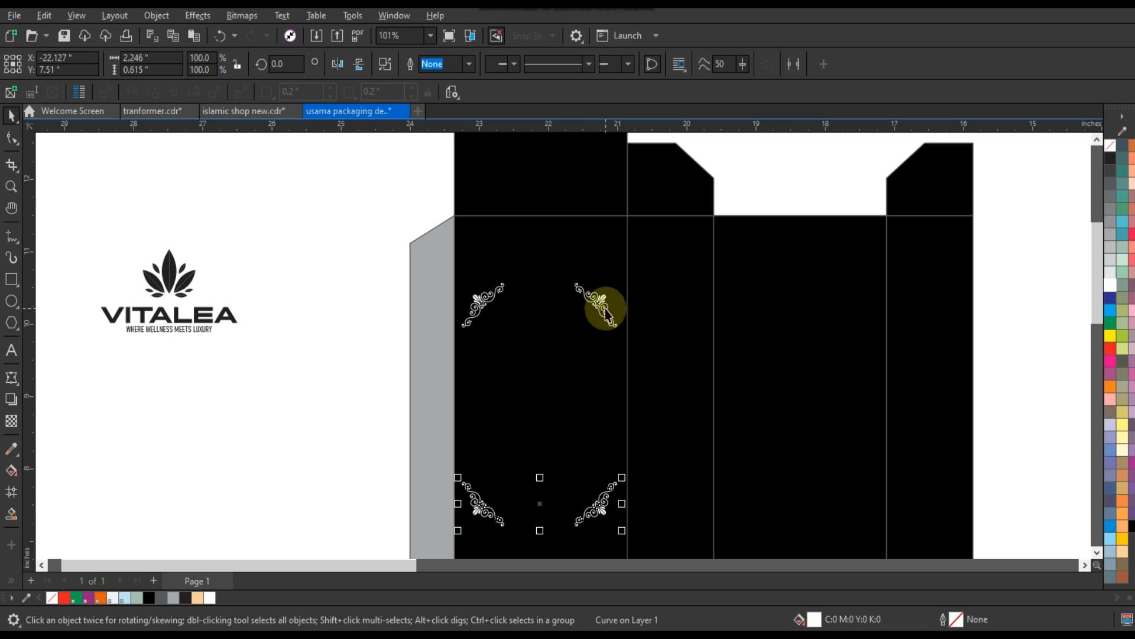
# - Weld the upper and lower ornament pairs and centre the result horizontally on the front panel
pyautogui.keyDown('shift'); pyautogui.click(605, 309); pyautogui.keyUp('shift')
pyautogui.hotkey('shift', 'F2')
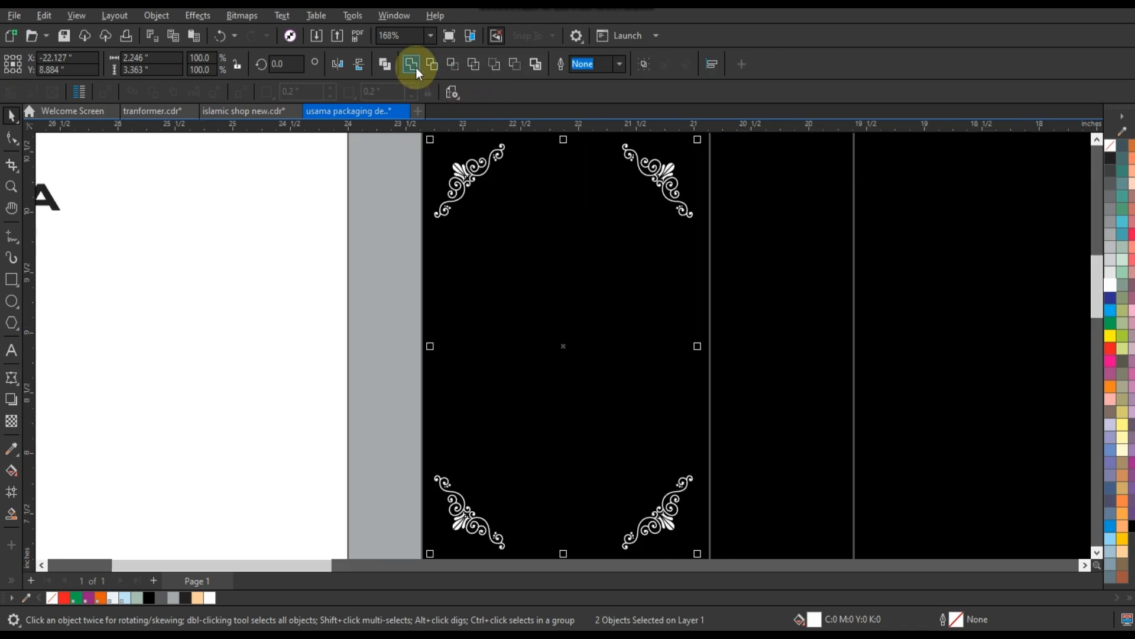
pyautogui.keyDown('shift'); pyautogui.click(511, 251); pyautogui.keyUp('shift')
pyautogui.press('c')
pyautogui.click(228, 314)
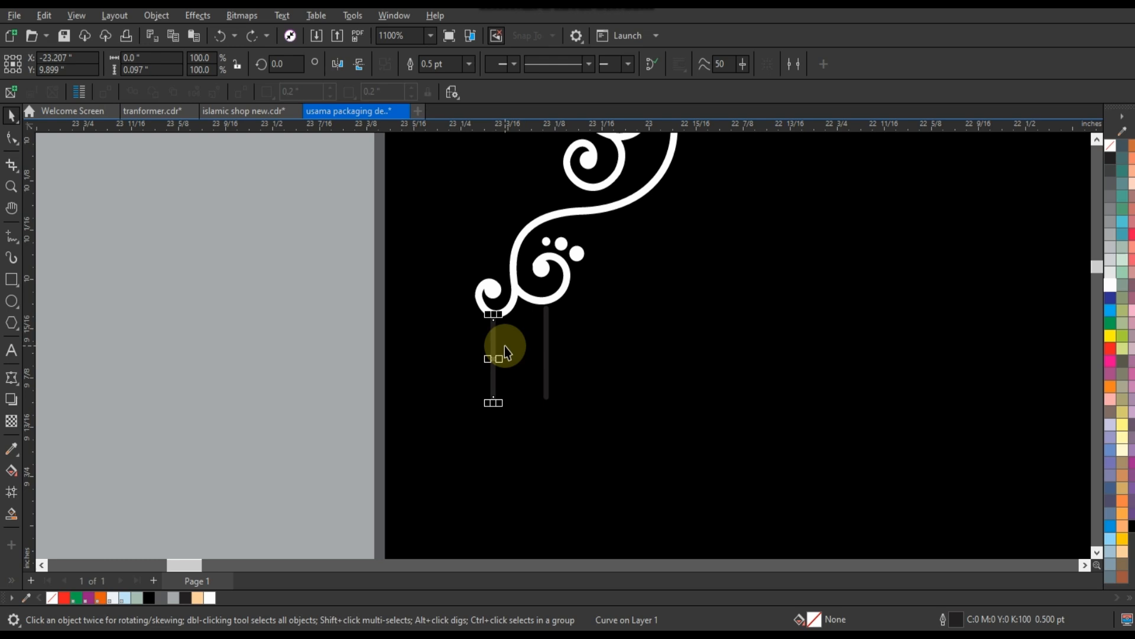
# - Undo the widely spaced line copy and duplicate the short vertical line twice at narrow equal spacing below the upper-left ornament
pyautogui.keyDown('shift'); pyautogui.click(547, 337); pyautogui.keyUp('shift')
pyautogui.hotkey('ctrl', 'z')
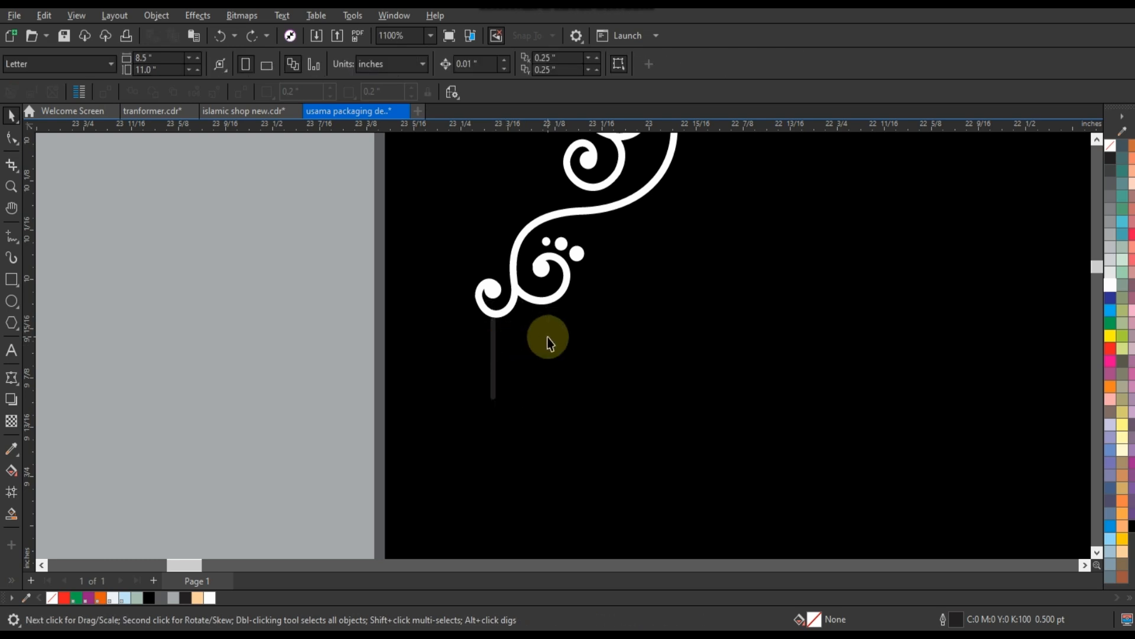
pyautogui.click(494, 355)
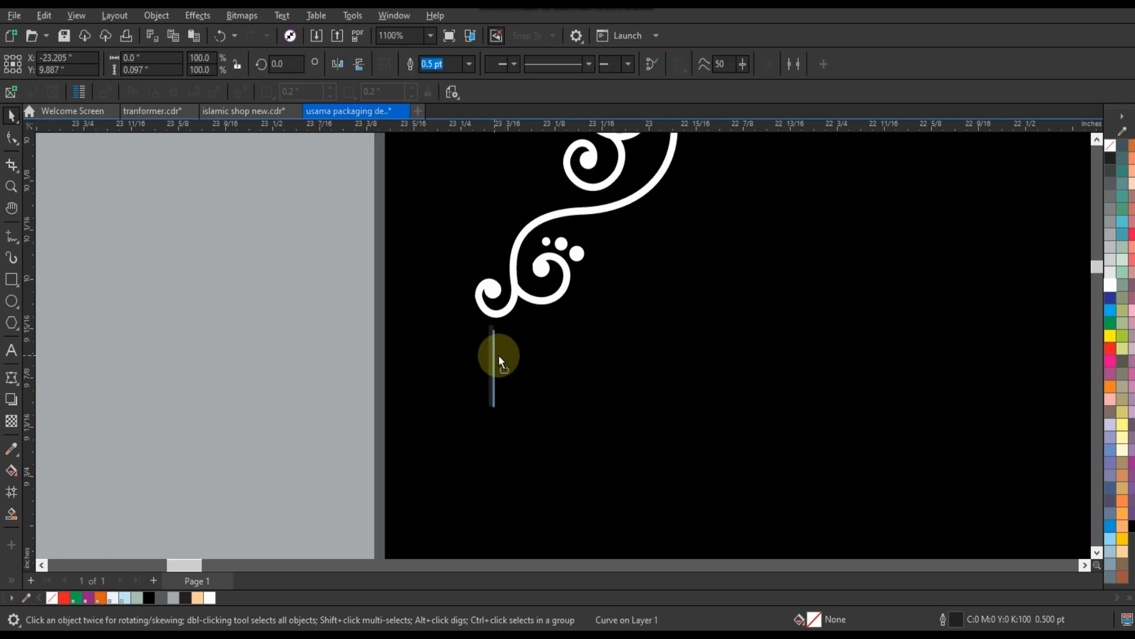
pyautogui.moveTo(499, 355); pyautogui.dragTo(505, 352)
pyautogui.hotkey('ctrl', 'z')
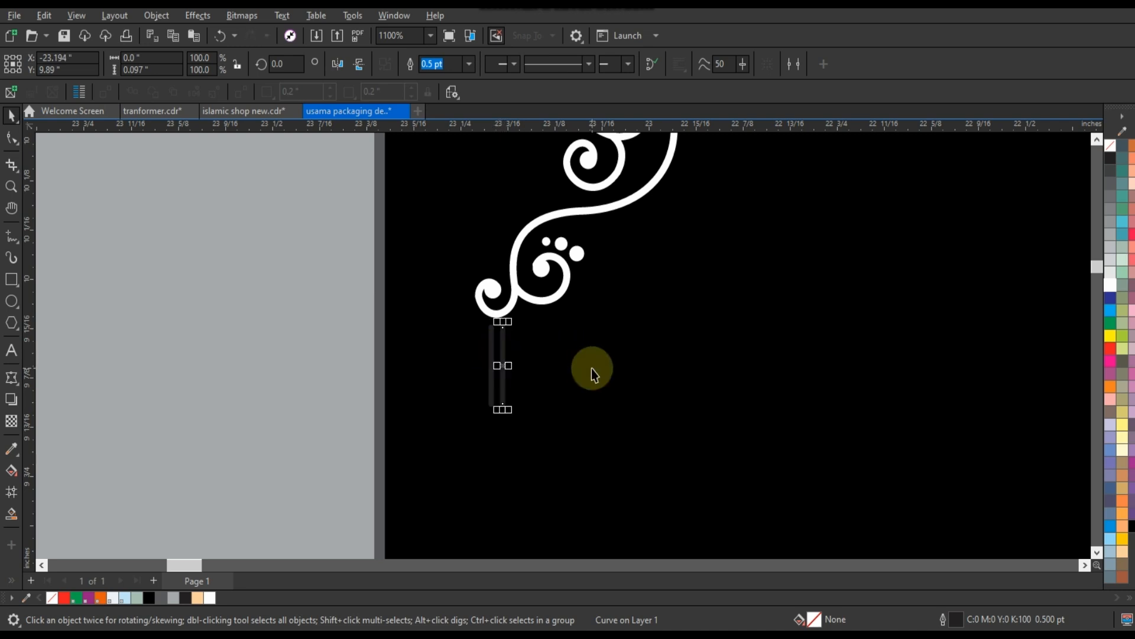
pyautogui.hotkey('ctrl', 'r')
# - Combine the three short vertical lines into one curve and extend their lower ends down the front panel
pyautogui.moveTo(266, 312); pyautogui.dragTo(563, 430)
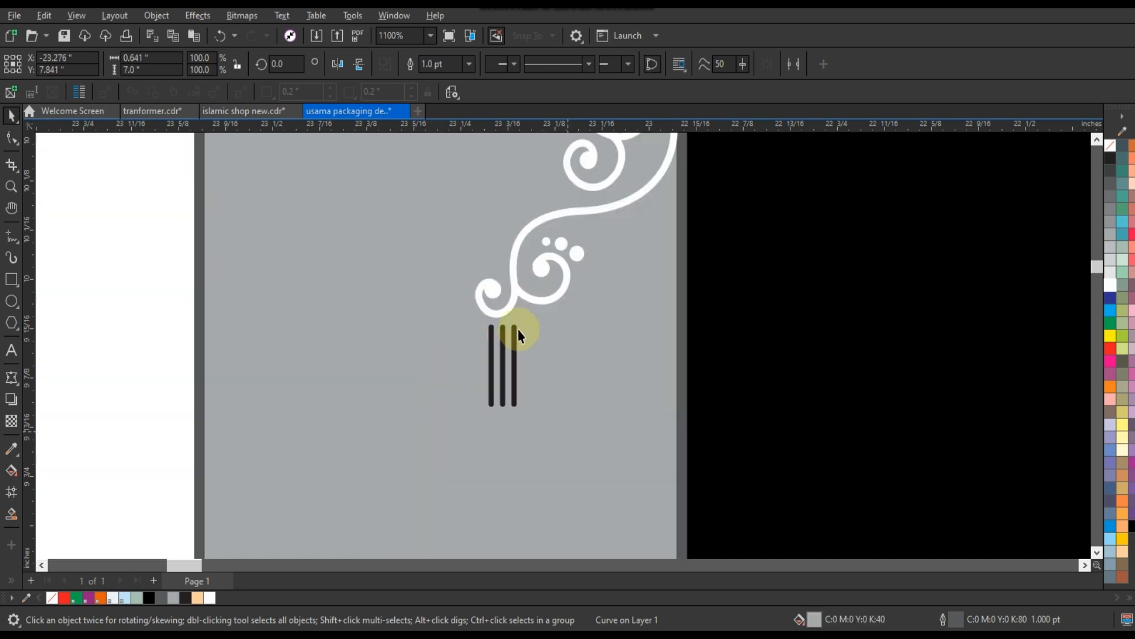
pyautogui.scroll(-3, 518, 330)
pyautogui.moveTo(257, 304); pyautogui.dragTo(524, 396)
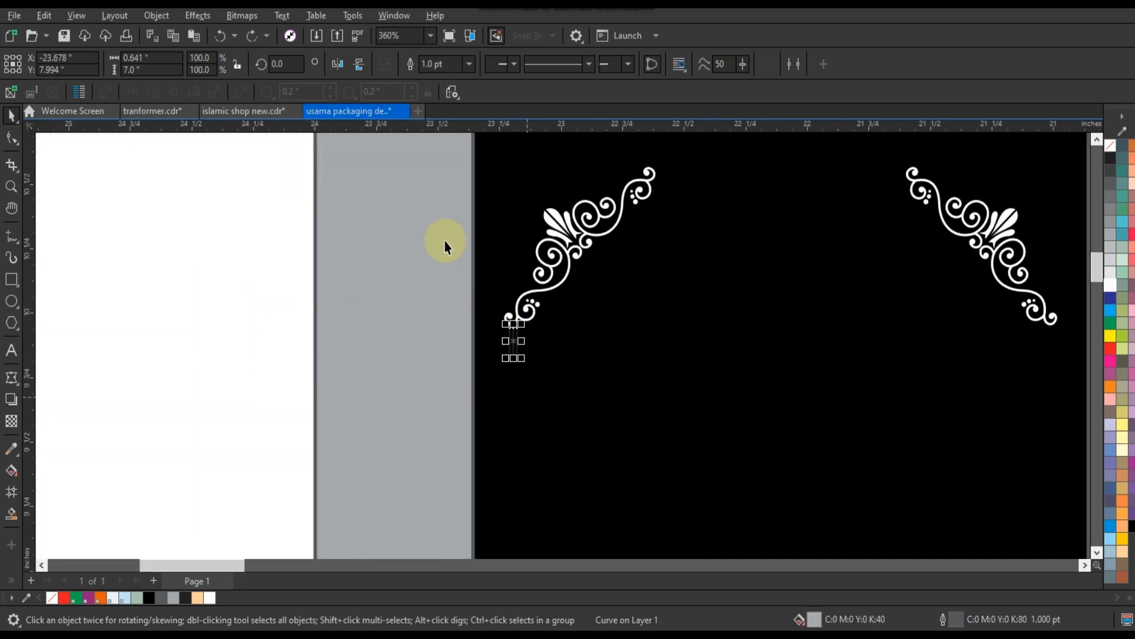
pyautogui.hotkey('ctrl', 'l')
pyautogui.click(11, 138)
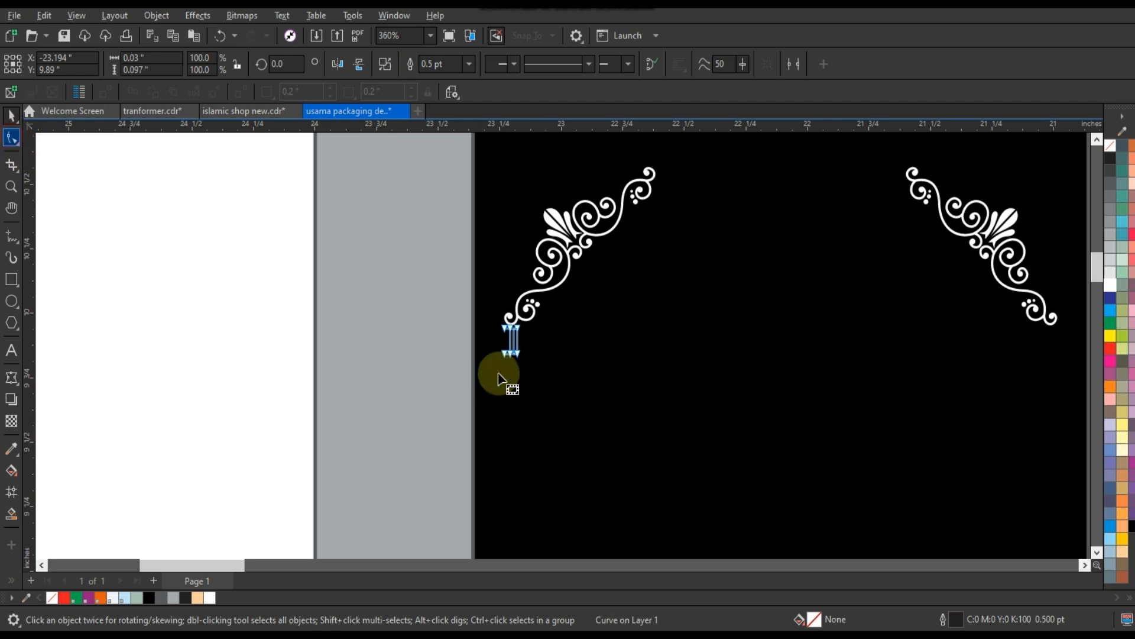
pyautogui.moveTo(520, 355); pyautogui.dragTo(532, 552)
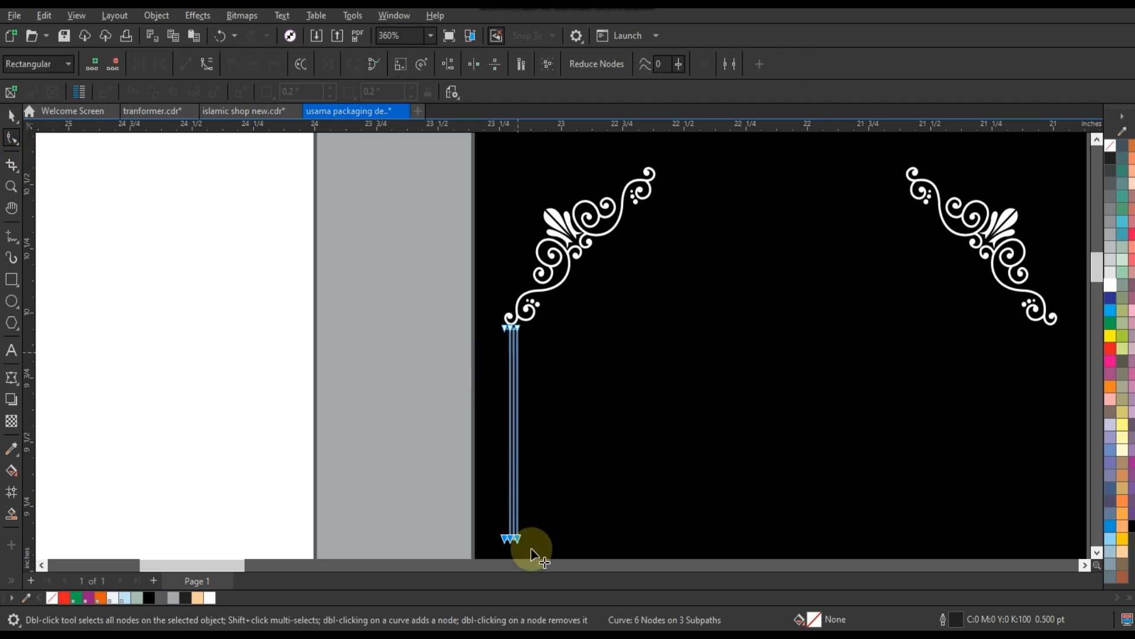
# - Extend the lower ends of the three vertical lines straight down to the tip of the lower-left ornament
pyautogui.click(10, 187)
pyautogui.click(578, 343)
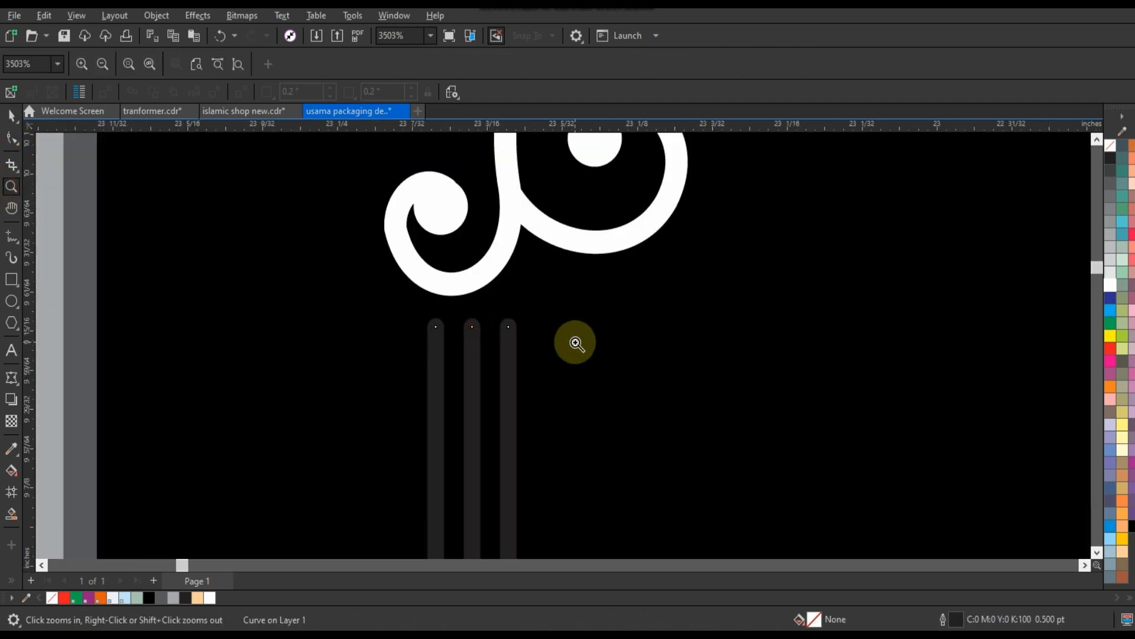
pyautogui.click(10, 140)
pyautogui.scroll(-1, 463, 323)
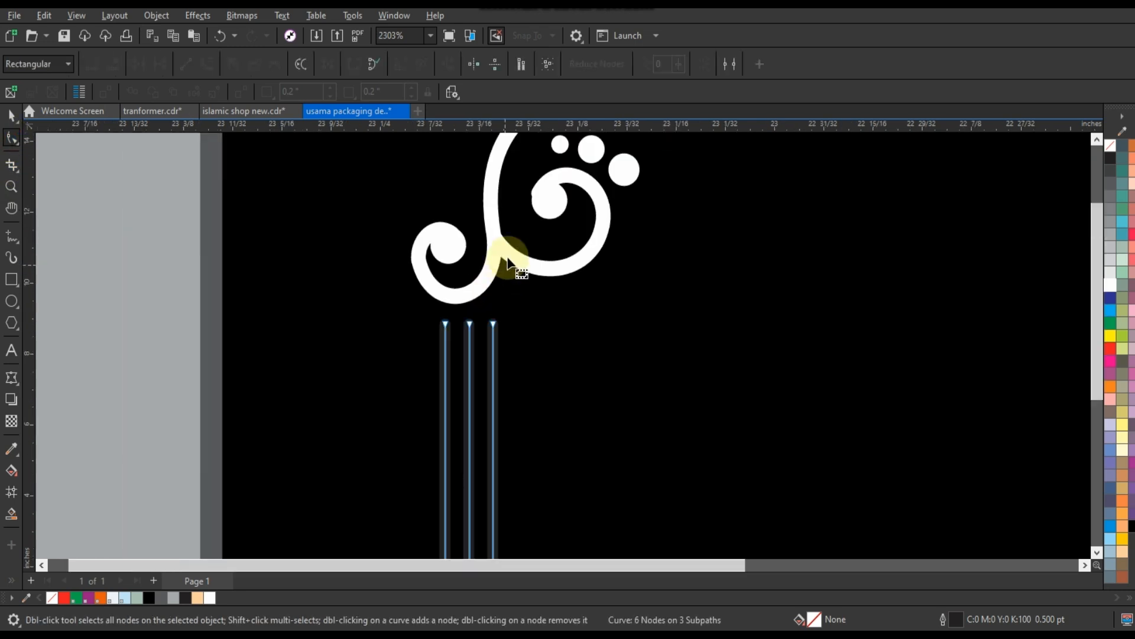
pyautogui.press('F4')
pyautogui.click(12, 187)
pyautogui.moveTo(243, 297); pyautogui.dragTo(494, 411)
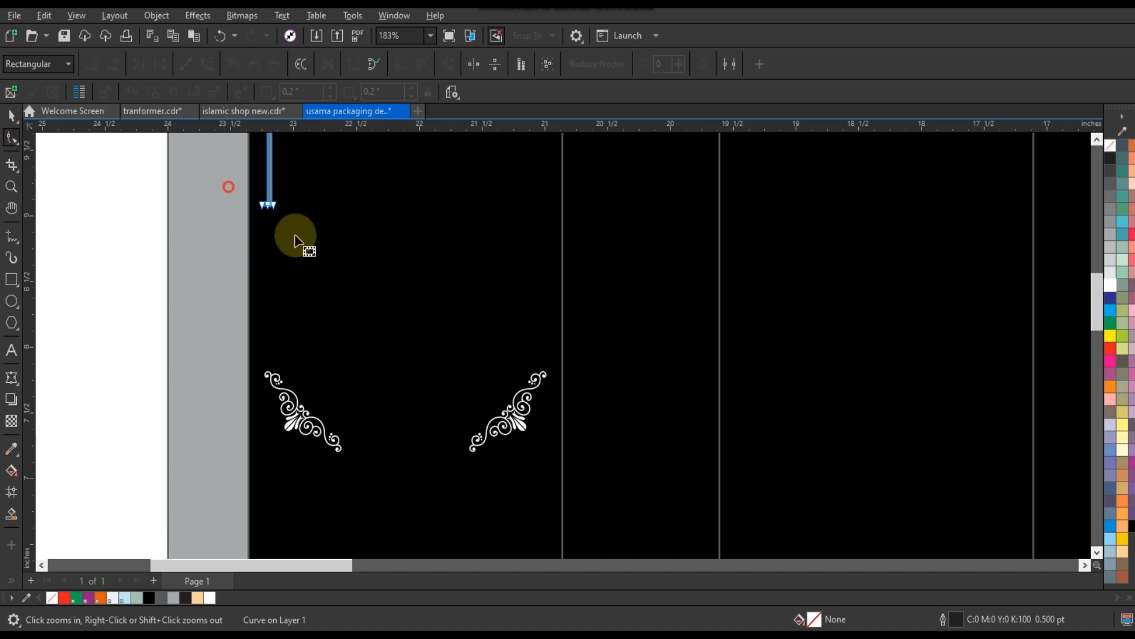
pyautogui.moveTo(272, 203); pyautogui.dragTo(274, 369)
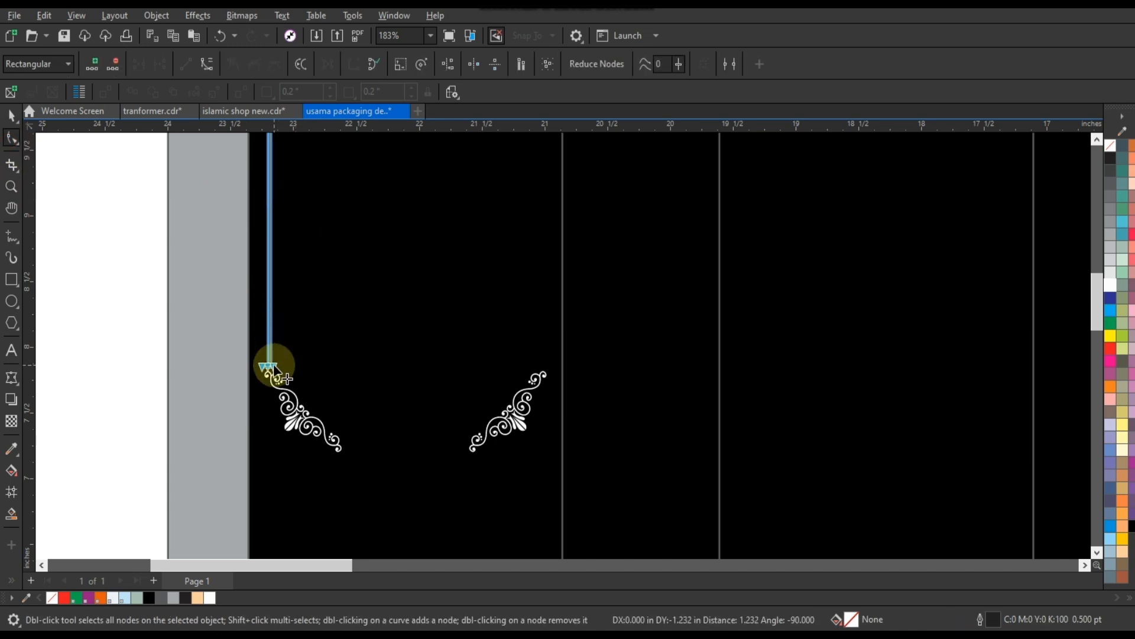
pyautogui.moveTo(273, 369); pyautogui.dragTo(273, 370)
# - Set the three lines' outline width to 1 pt and widen their spacing to a total width of about 0.052 in
pyautogui.click(11, 116)
pyautogui.hotkey('shift', 'F2')
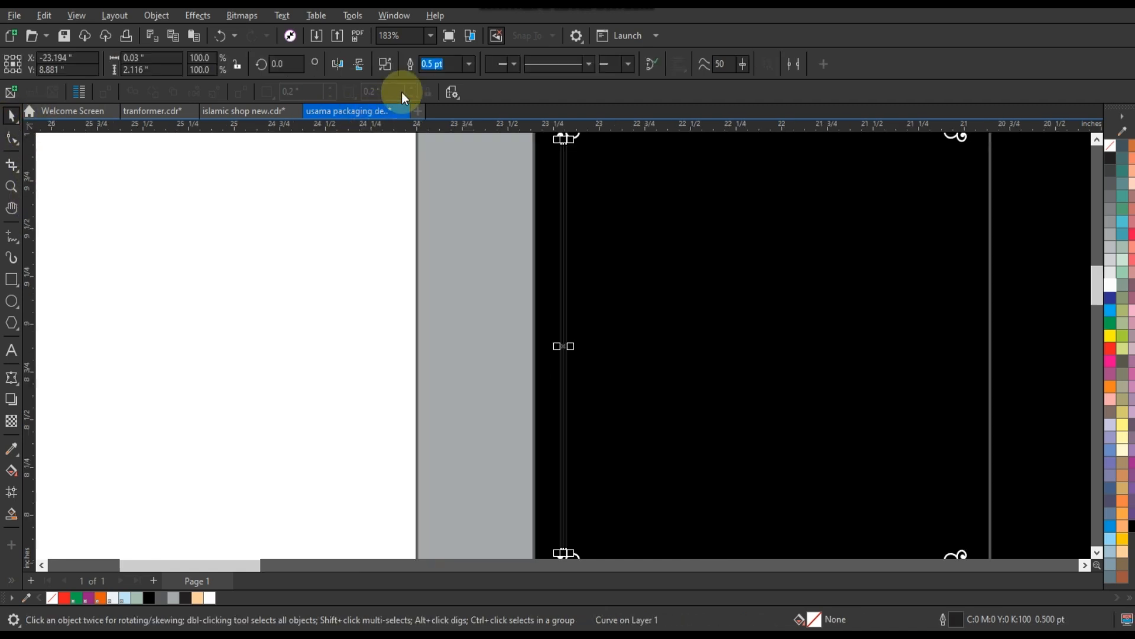
pyautogui.write('1')
pyautogui.press('Return')
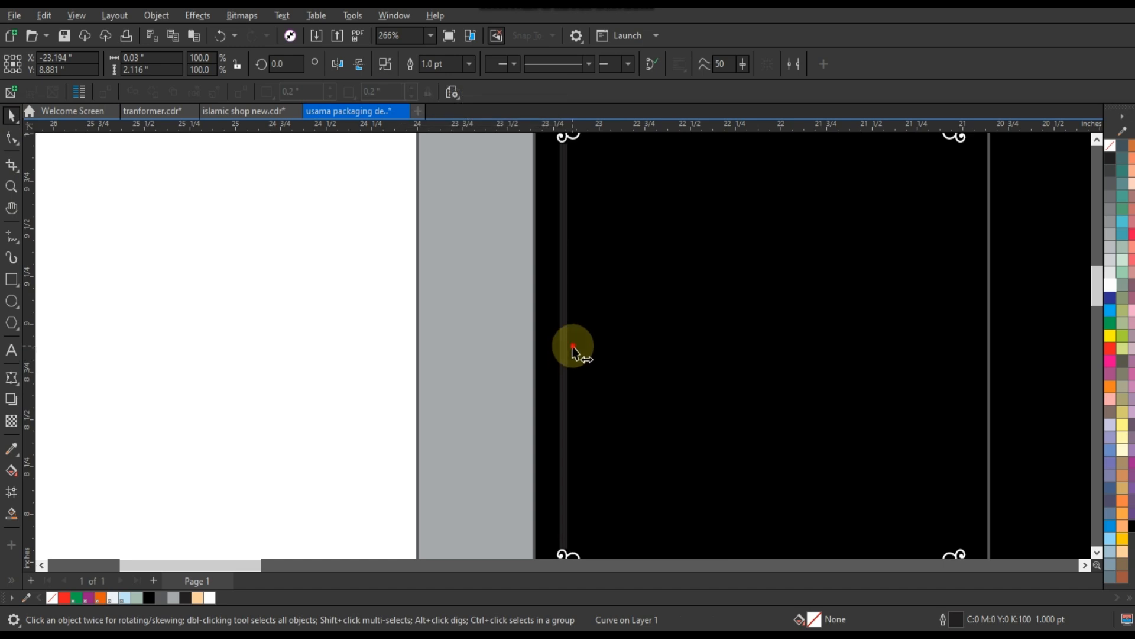
pyautogui.moveTo(571, 347); pyautogui.dragTo(585, 348)
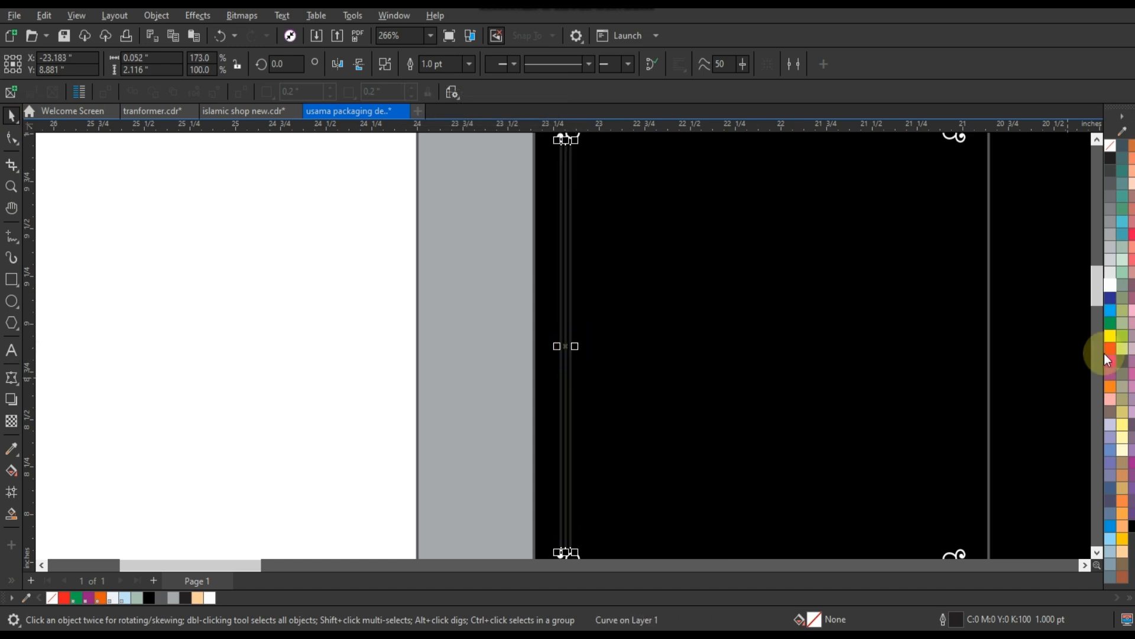
# - Colour the outlines of the three vertical lines white and convert the outlines to an object
pyautogui.rightClick(1112, 289)
pyautogui.click(1062, 299)
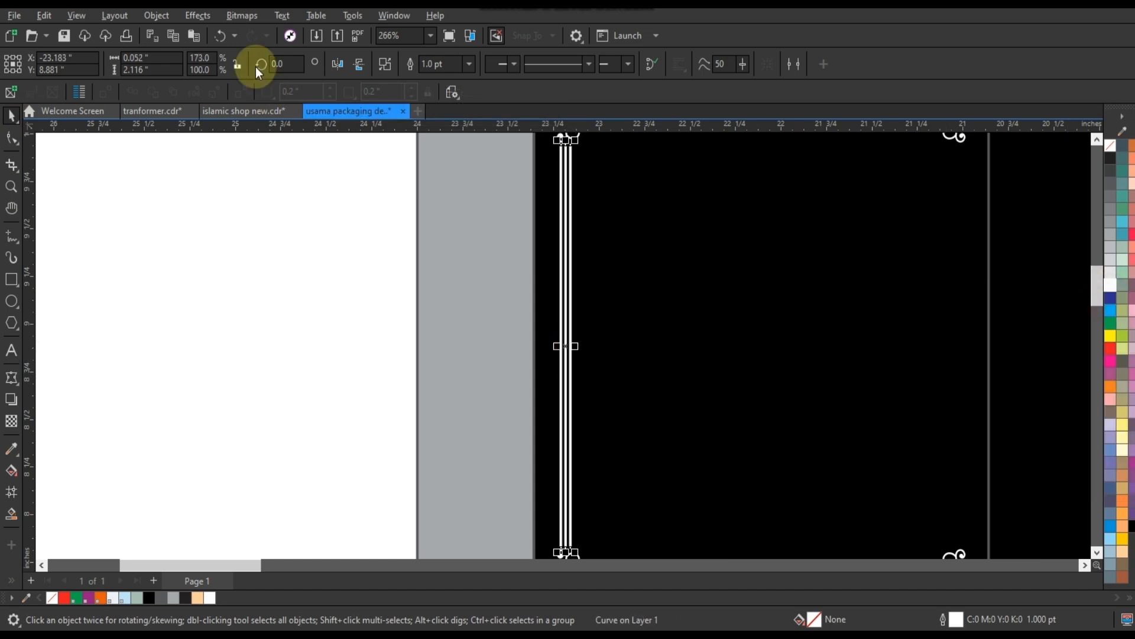
pyautogui.click(156, 15)
pyautogui.click(210, 360)
pyautogui.scroll(-2, 533, 299)
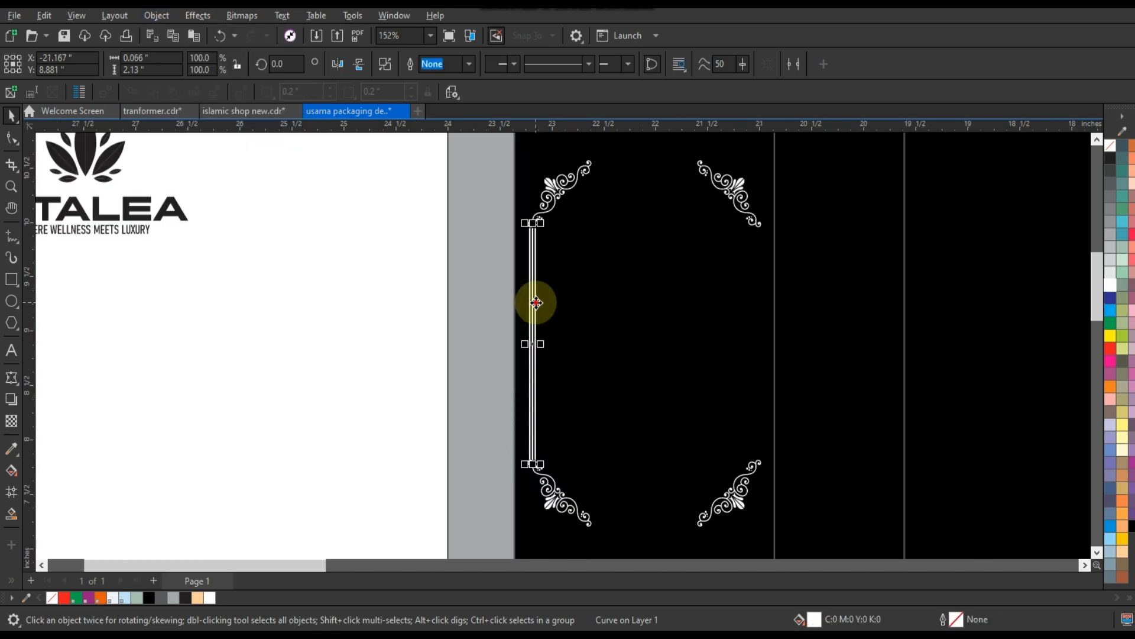
# - Place a copy of the side lines between the right ornaments, group both sets and centre them horizontally with the ornaments
pyautogui.moveTo(532, 299); pyautogui.dragTo(757, 313)
pyautogui.keyDown('shift'); pyautogui.click(534, 300); pyautogui.keyUp('shift')
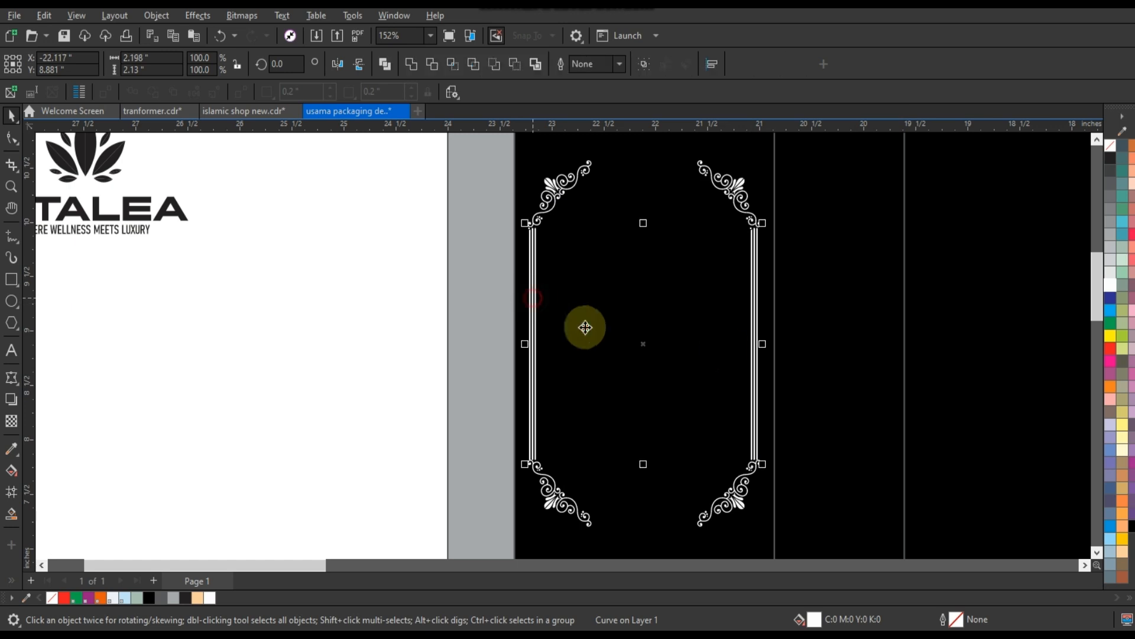
pyautogui.hotkey('ctrl', 'g')
pyautogui.keyDown('shift'); pyautogui.click(744, 200); pyautogui.keyUp('shift')
pyautogui.press('c')
pyautogui.click(371, 309)
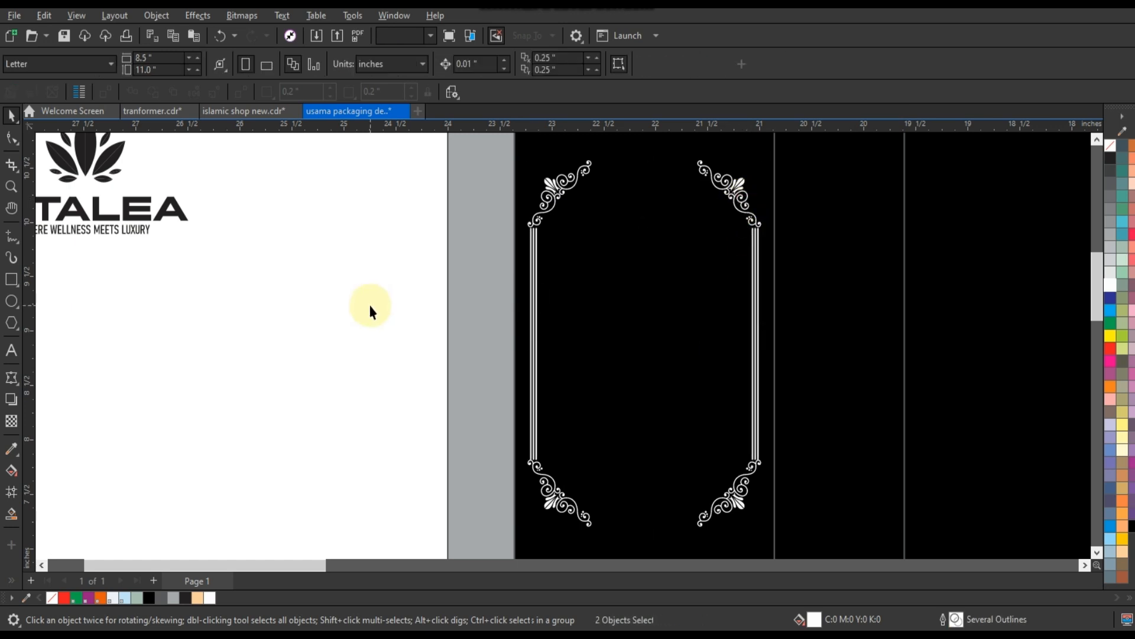
# - Place a copy of the left side lines, rotated to 270°, horizontally at the tip of the upper-left ornament
pyautogui.scroll(-1, 384, 313)
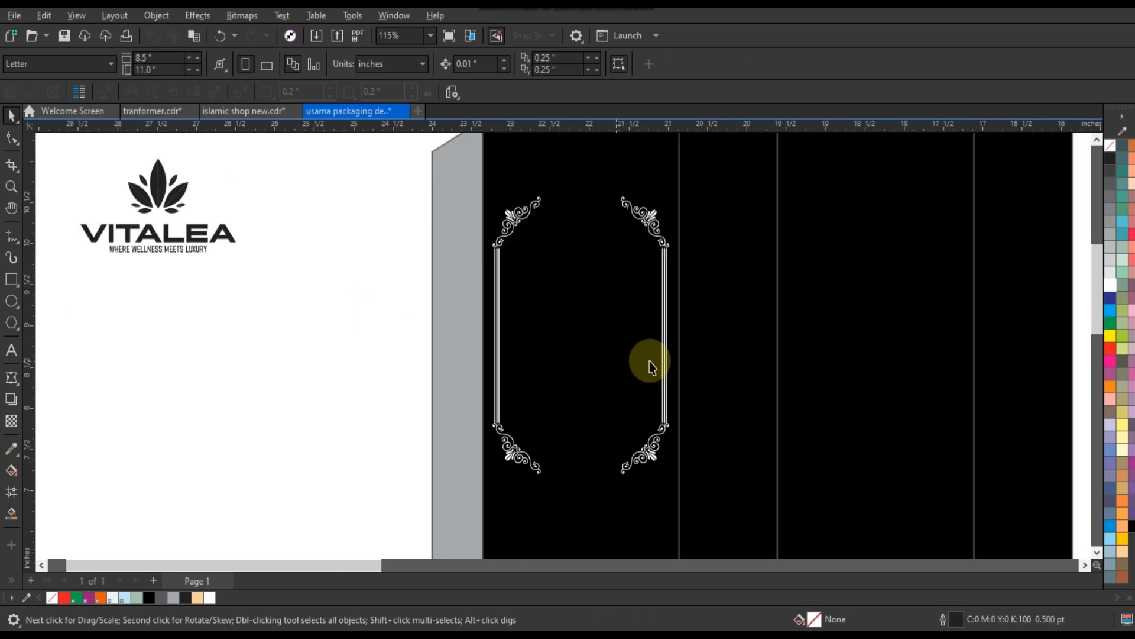
pyautogui.click(498, 364)
pyautogui.click(363, 224)
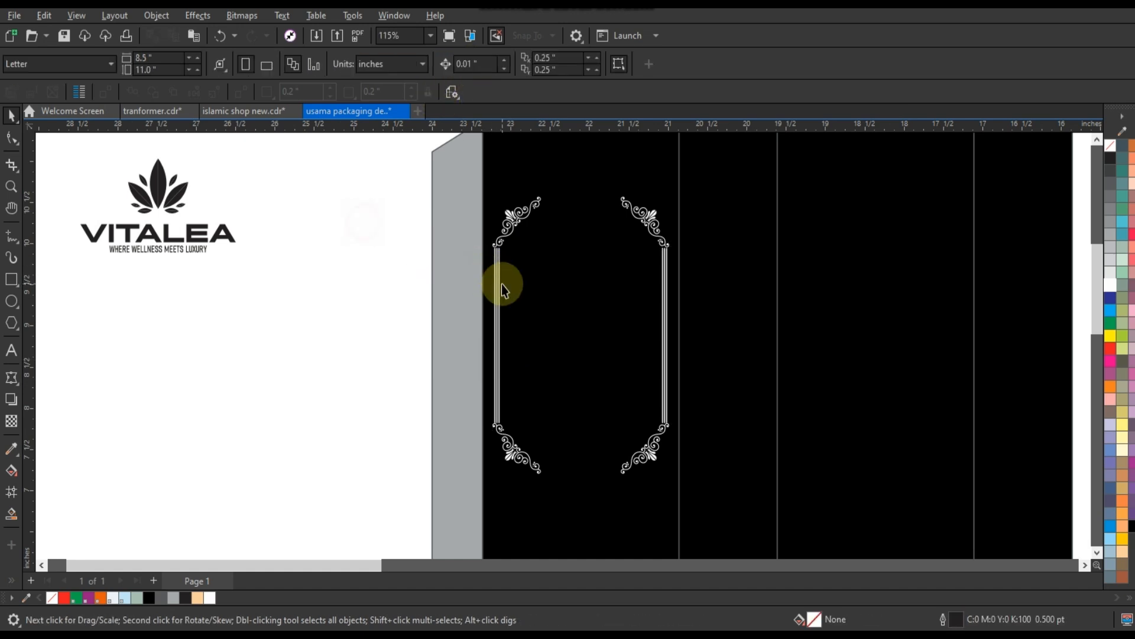
pyautogui.click(501, 285)
pyautogui.click(495, 283)
pyautogui.click(498, 274)
pyautogui.moveTo(506, 249); pyautogui.dragTo(567, 205)
pyautogui.scroll(5, 535, 294)
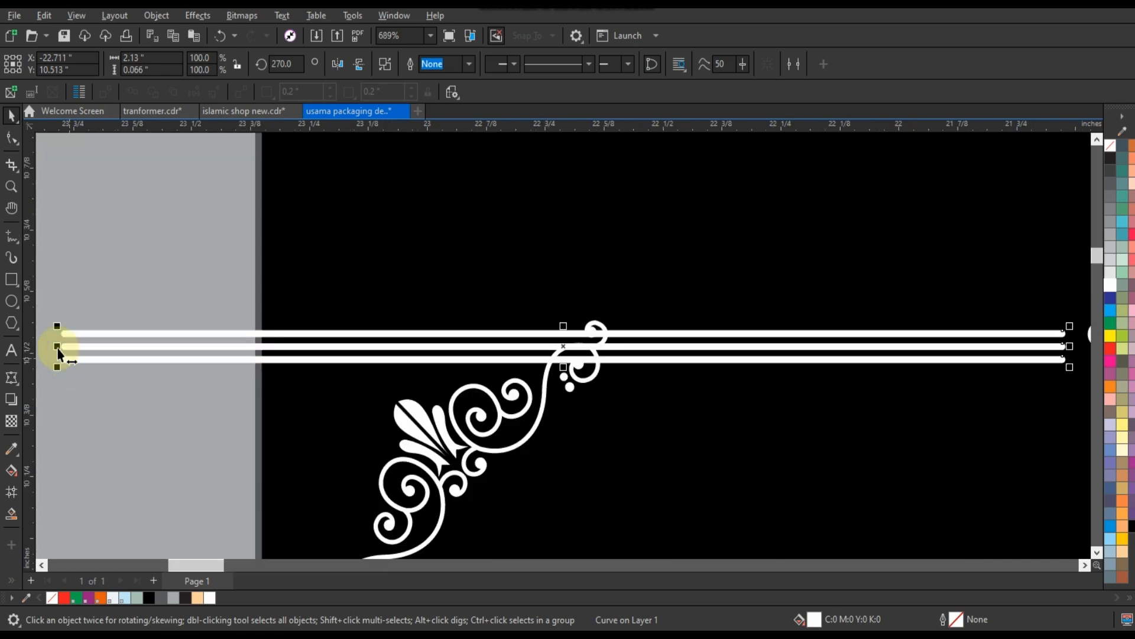
# - Shorten the horizontal lines to about 1 in long and centre them between the two upper ornaments
pyautogui.moveTo(56, 346); pyautogui.dragTo(610, 358)
pyautogui.scroll(-4, 610, 357)
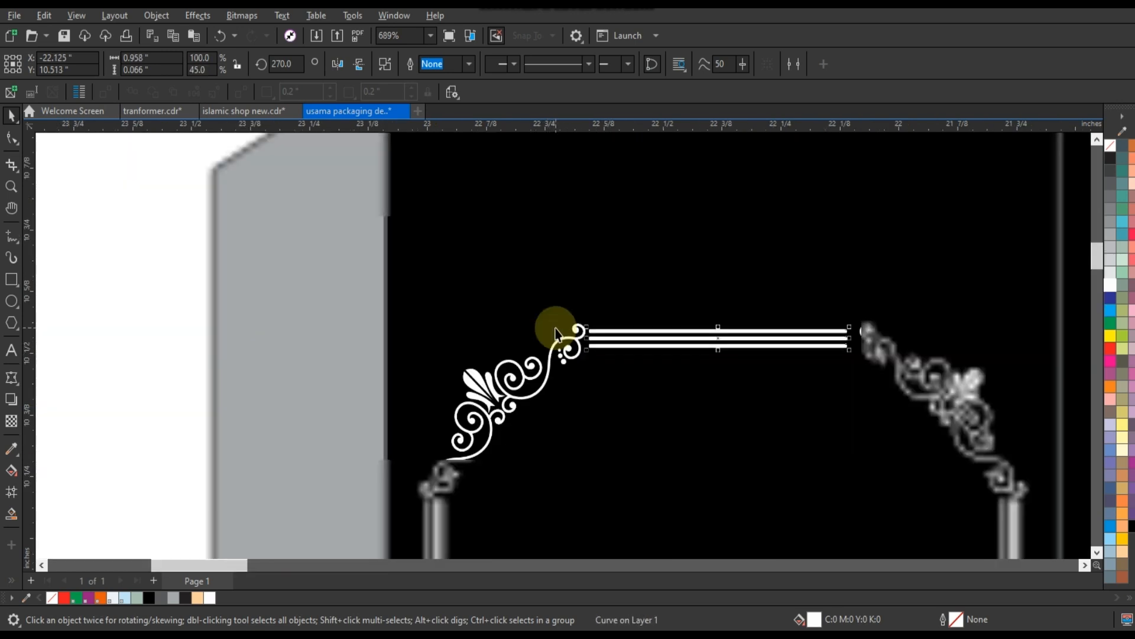
pyautogui.keyDown('shift'); pyautogui.click(796, 338); pyautogui.keyUp('shift')
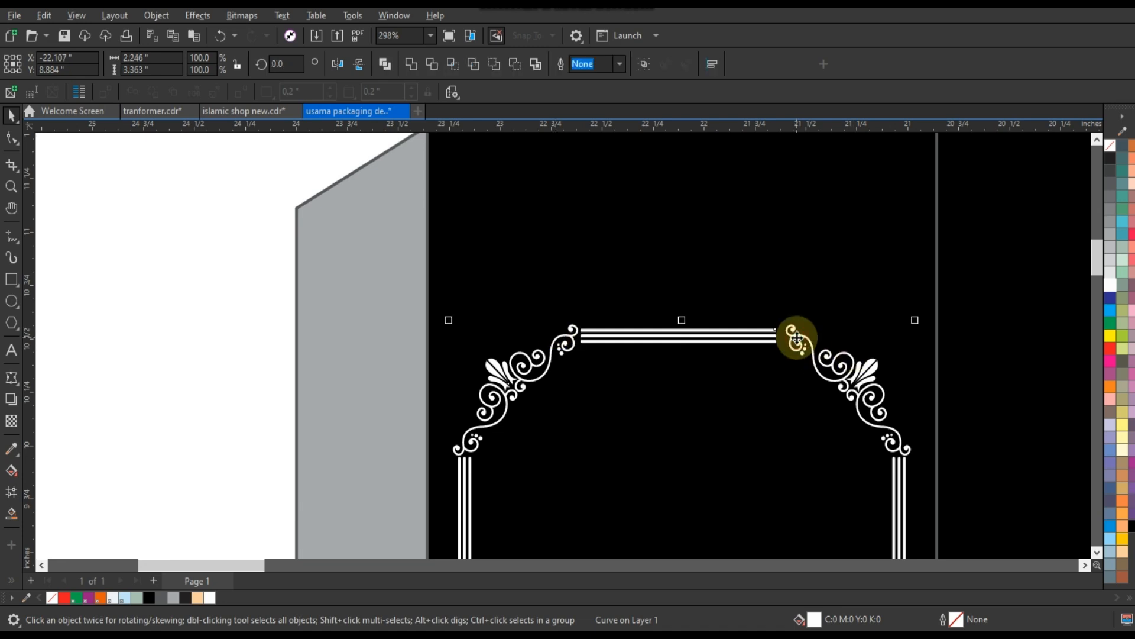
pyautogui.press('c')
pyautogui.press('Escape')
pyautogui.click(750, 337)
pyautogui.moveTo(784, 337); pyautogui.dragTo(788, 338)
# - Copy the horizontal top lines downward and align the copy with the bottom edge of the ornament frame
pyautogui.scroll(-2, 676, 311)
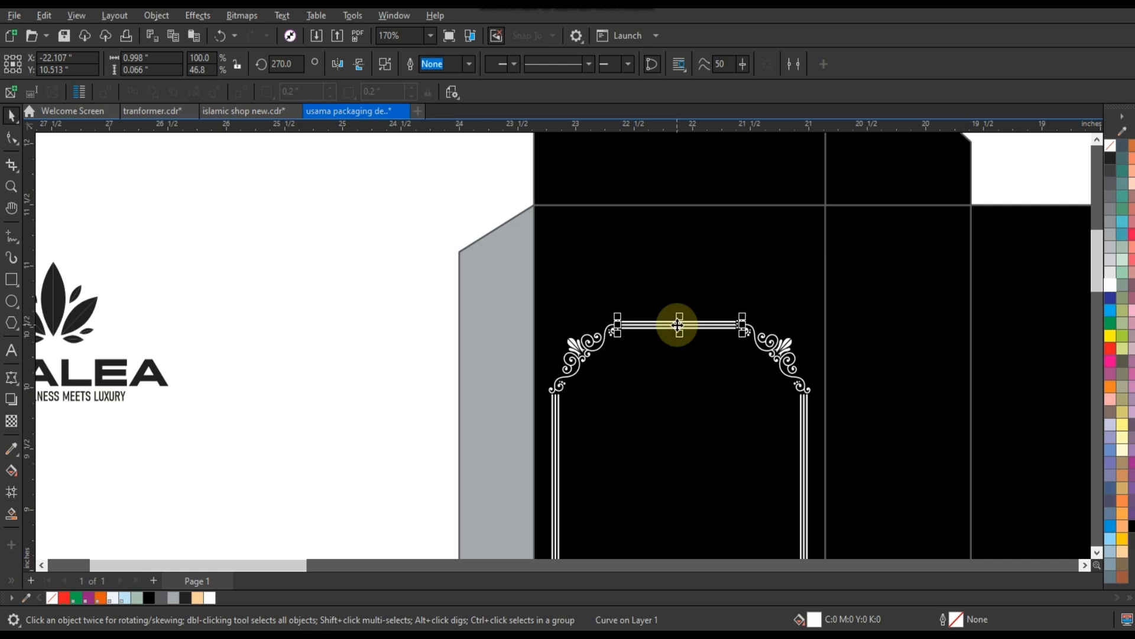
pyautogui.scroll(-1, 678, 325)
pyautogui.moveTo(679, 325); pyautogui.dragTo(680, 473)
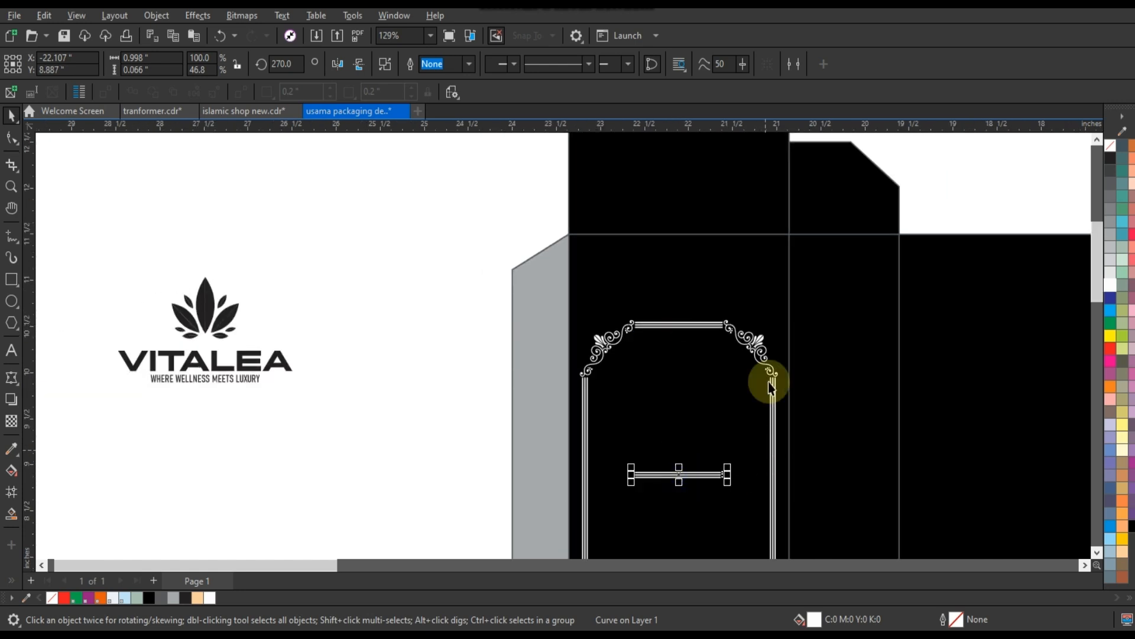
pyautogui.keyDown('shift'); pyautogui.click(761, 359); pyautogui.keyUp('shift')
pyautogui.press('b')
pyautogui.hotkey('shift', 'F2')
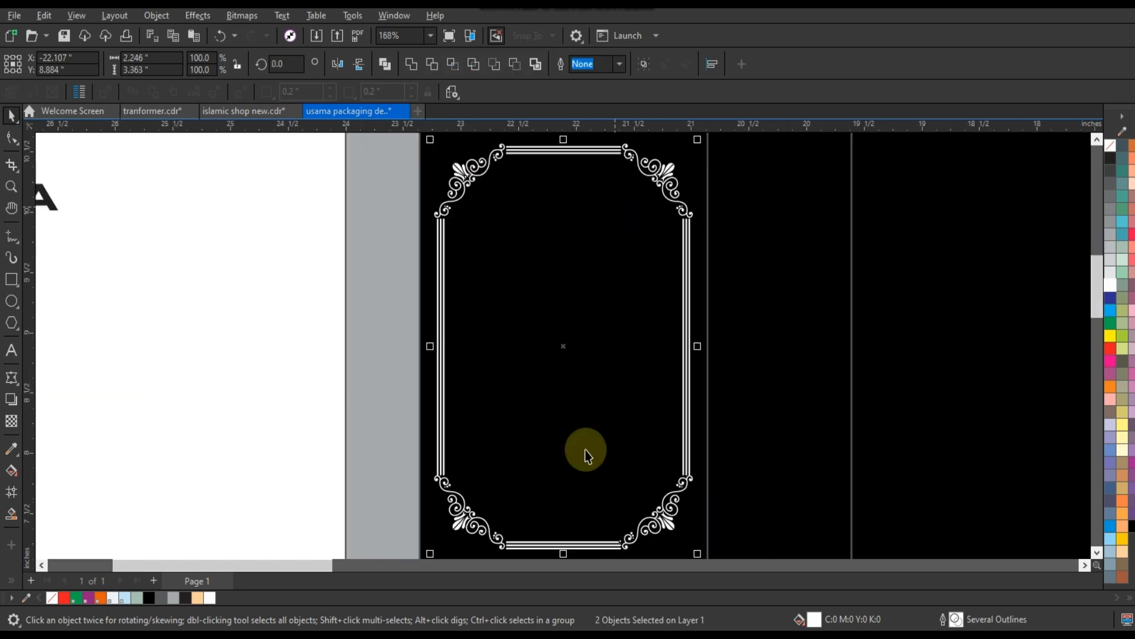
# - Weld the corner ornaments and all the side, top and bottom lines into a single frame shape
pyautogui.click(552, 540)
pyautogui.scroll(-2, 364, 213)
pyautogui.click(318, 182)
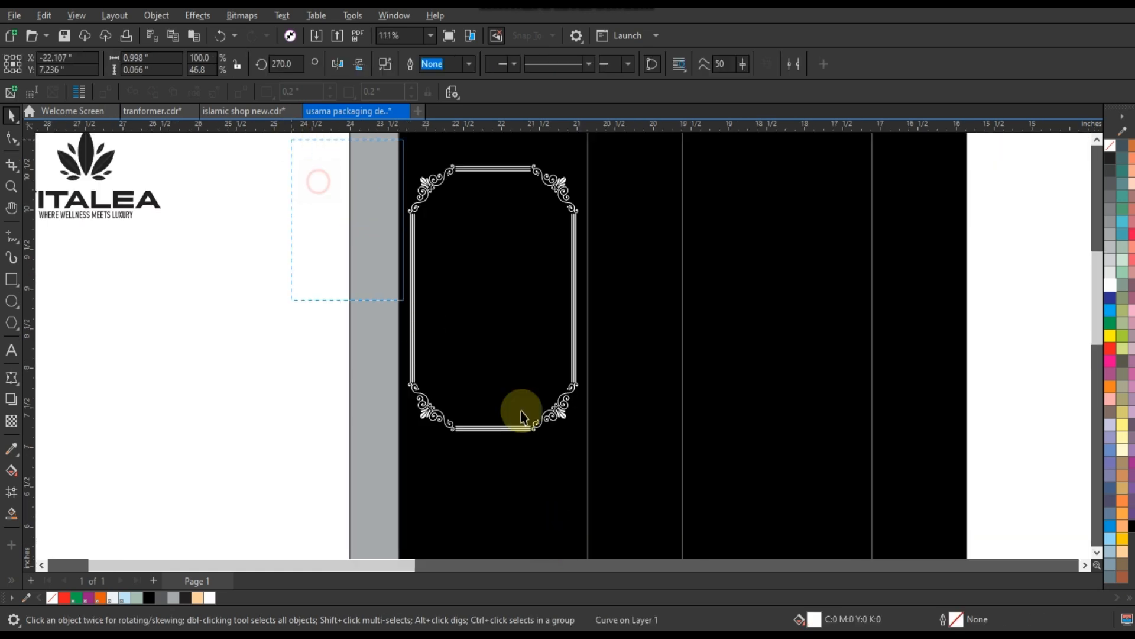
pyautogui.moveTo(522, 411); pyautogui.dragTo(588, 454)
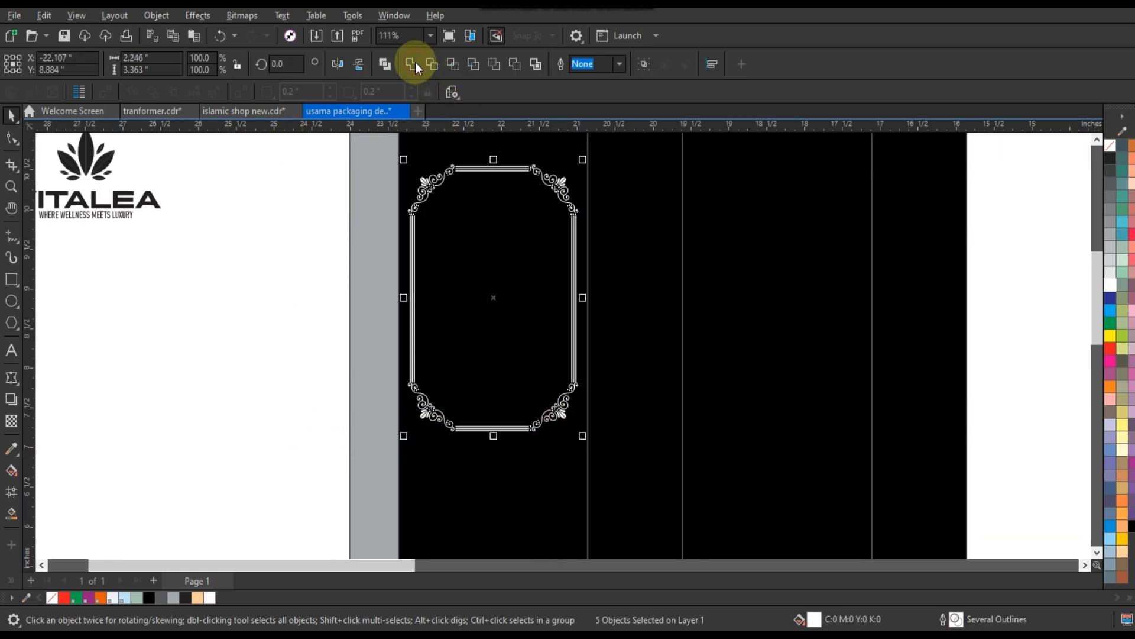
pyautogui.click(415, 62)
pyautogui.hotkey('shift', 'F2')
pyautogui.scroll(-3, 440, 368)
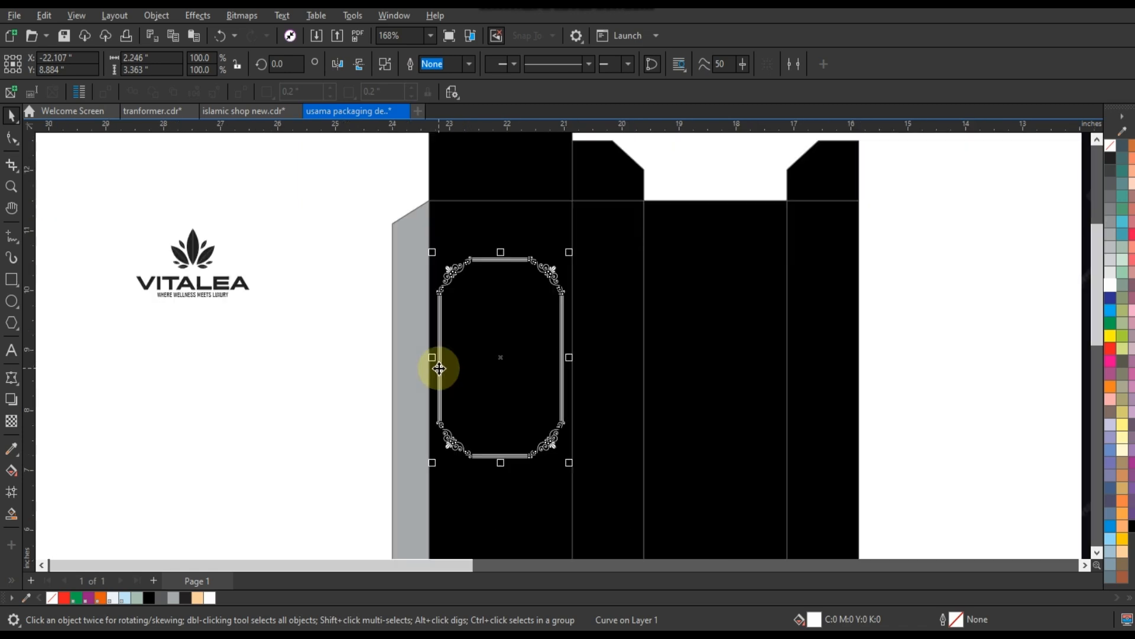
# - Draw a rectangle about 2.25 by 1.91 in beside the reference image and fill it with the reference frame's gold, #FFCF7A
pyautogui.scroll(-5, 440, 368)
pyautogui.click(11, 186)
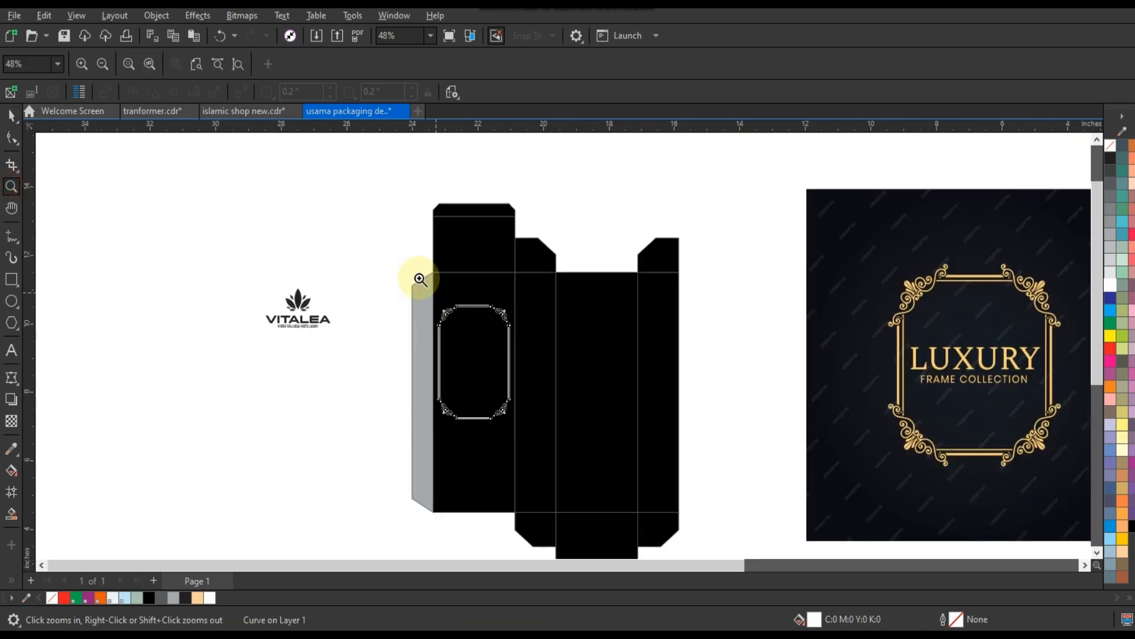
pyautogui.moveTo(420, 278); pyautogui.dragTo(1060, 498)
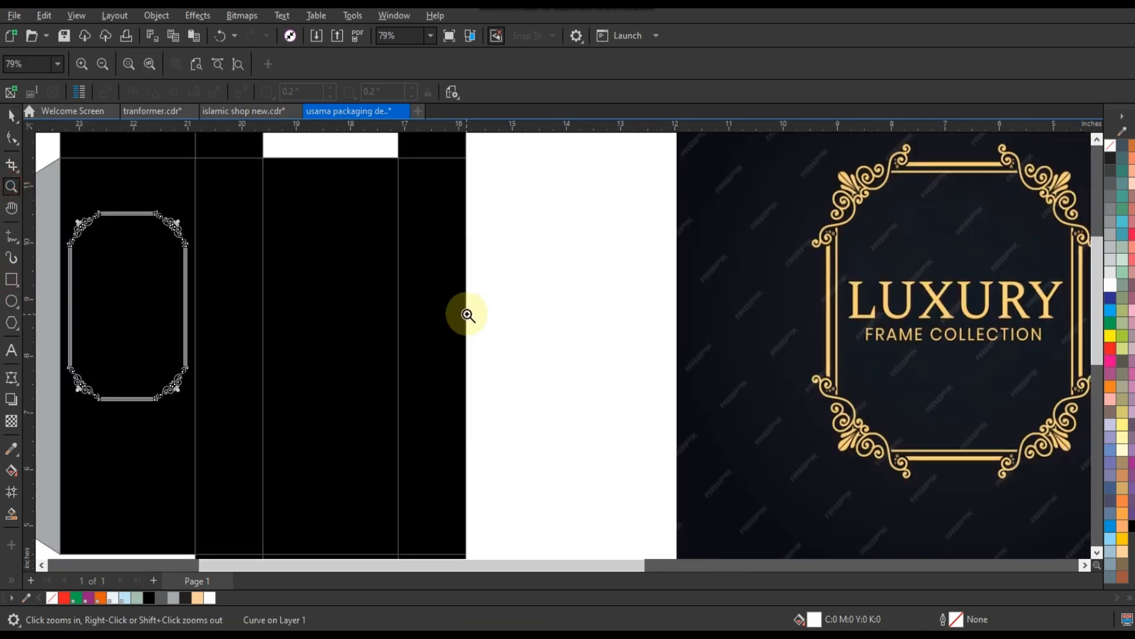
pyautogui.click(12, 279)
pyautogui.moveTo(503, 326); pyautogui.dragTo(626, 434)
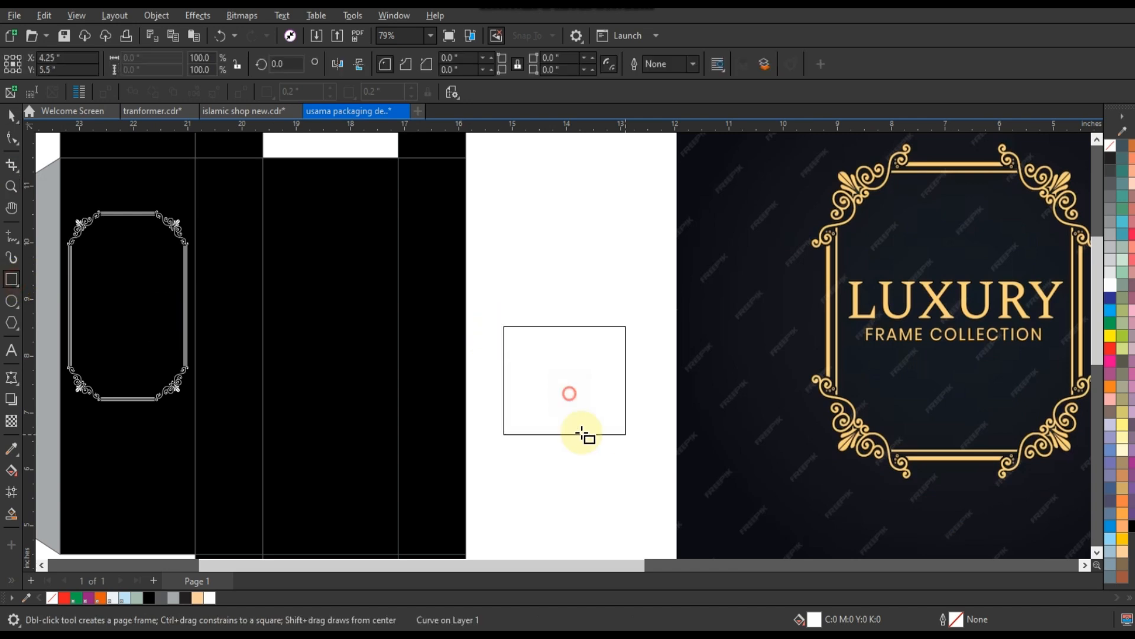
pyautogui.click(11, 449)
pyautogui.click(936, 453)
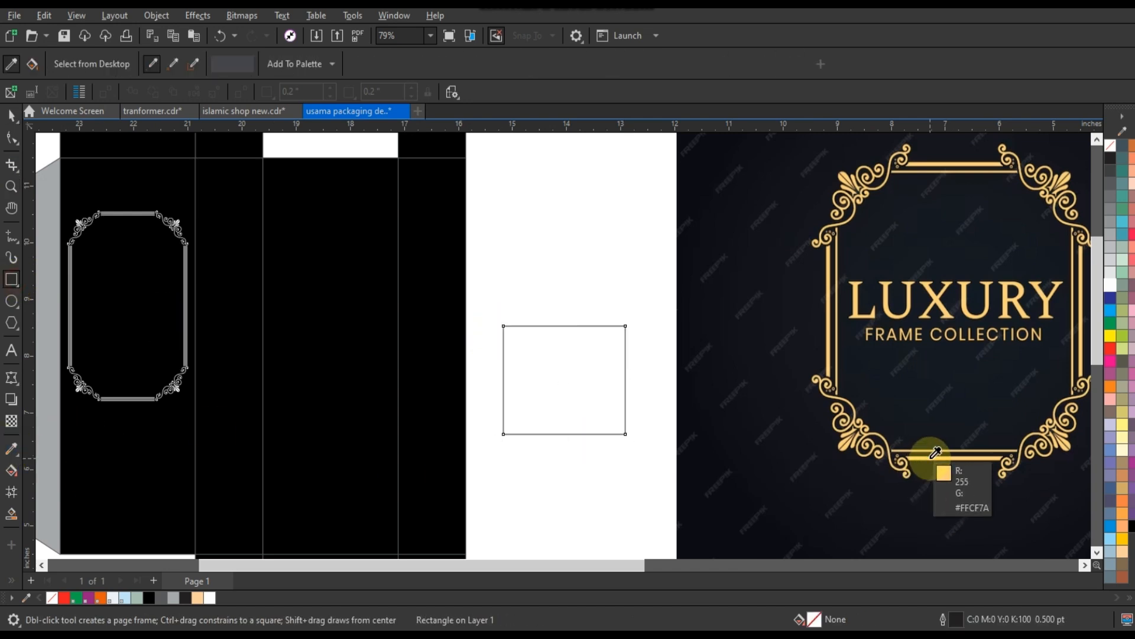
pyautogui.click(563, 412)
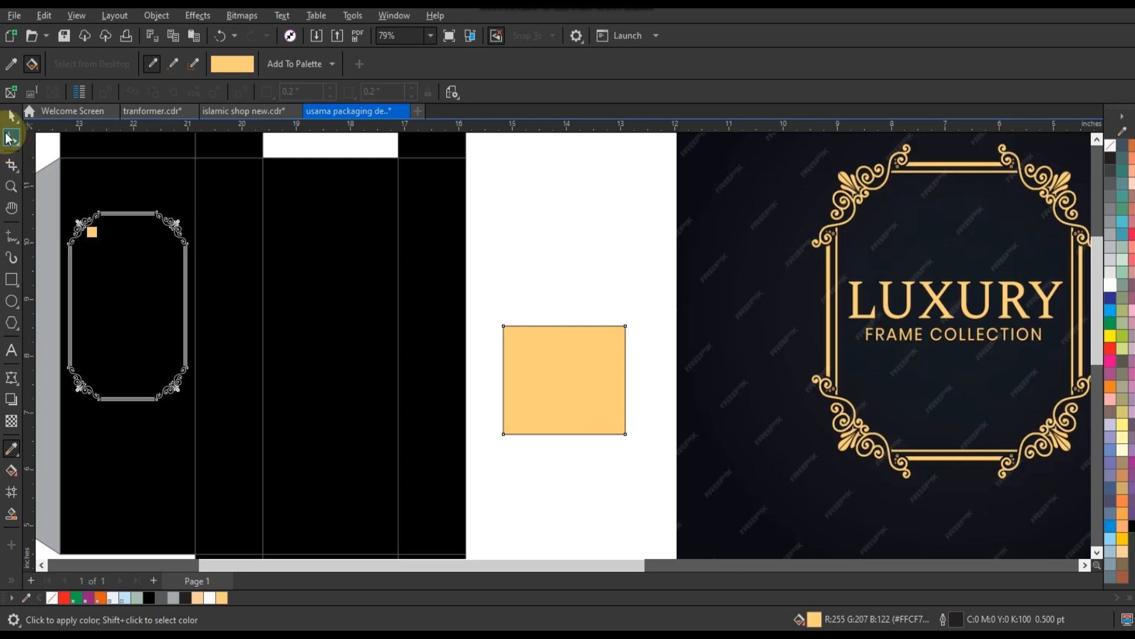
# - Fill the front panel's frame with the sampled gold #FFCF7A and delete the colour sample rectangle
pyautogui.press('space')
pyautogui.click(165, 223)
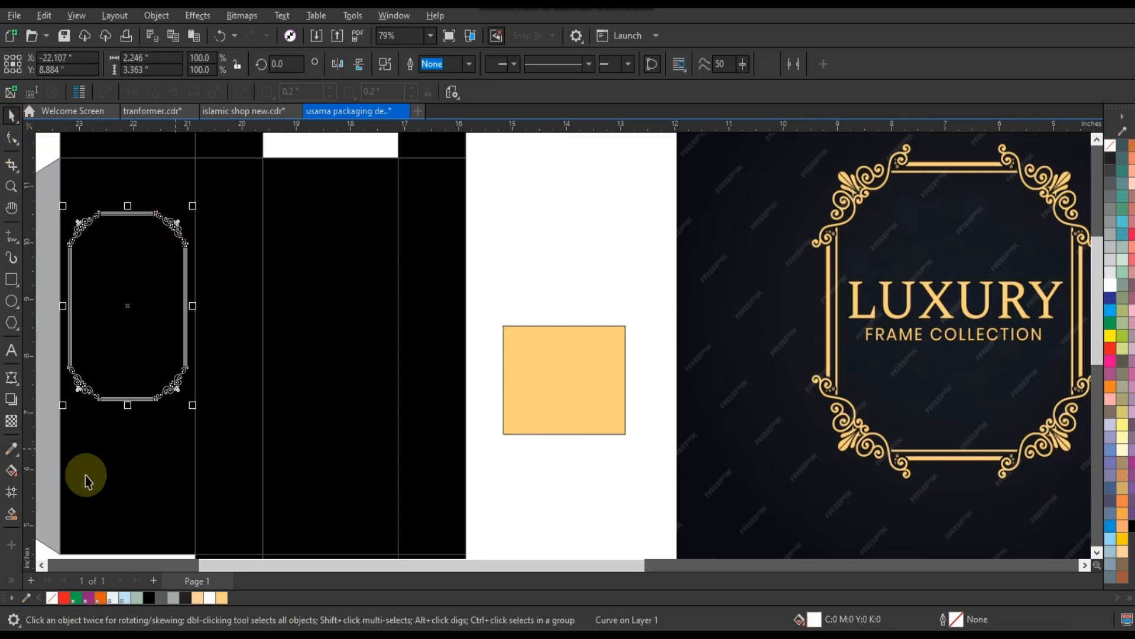
pyautogui.click(226, 599)
pyautogui.click(588, 357)
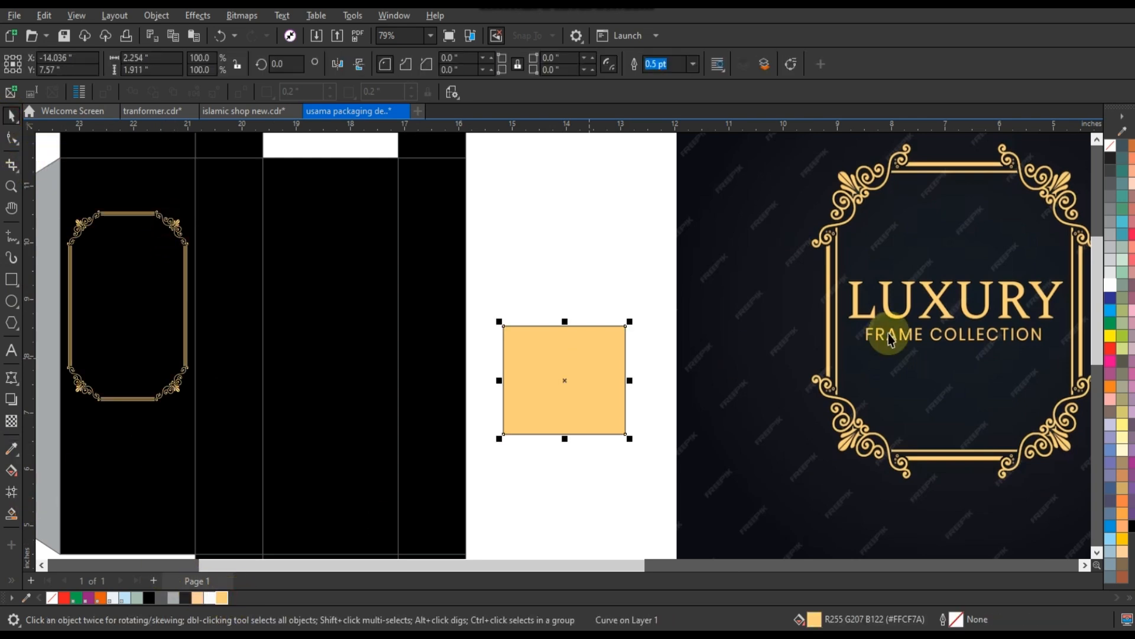
pyautogui.press('Delete')
# - Set the gold frame on the front panel to have no outline
pyautogui.click(175, 238)
pyautogui.hotkey('shift', 'F2')
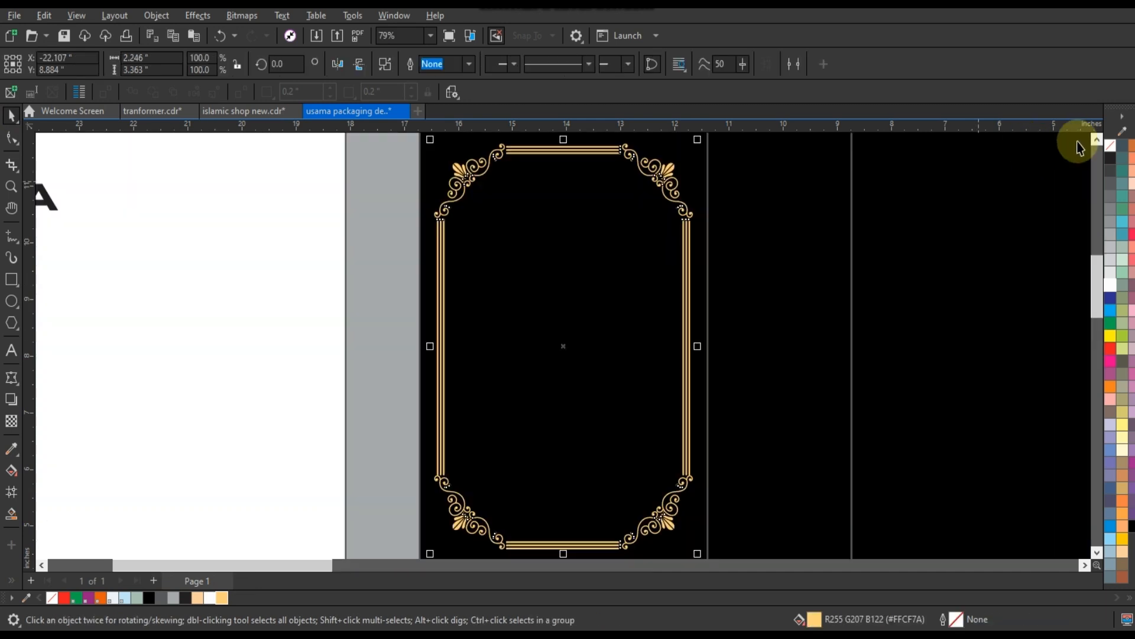
pyautogui.rightClick(1103, 146)
pyautogui.click(1094, 155)
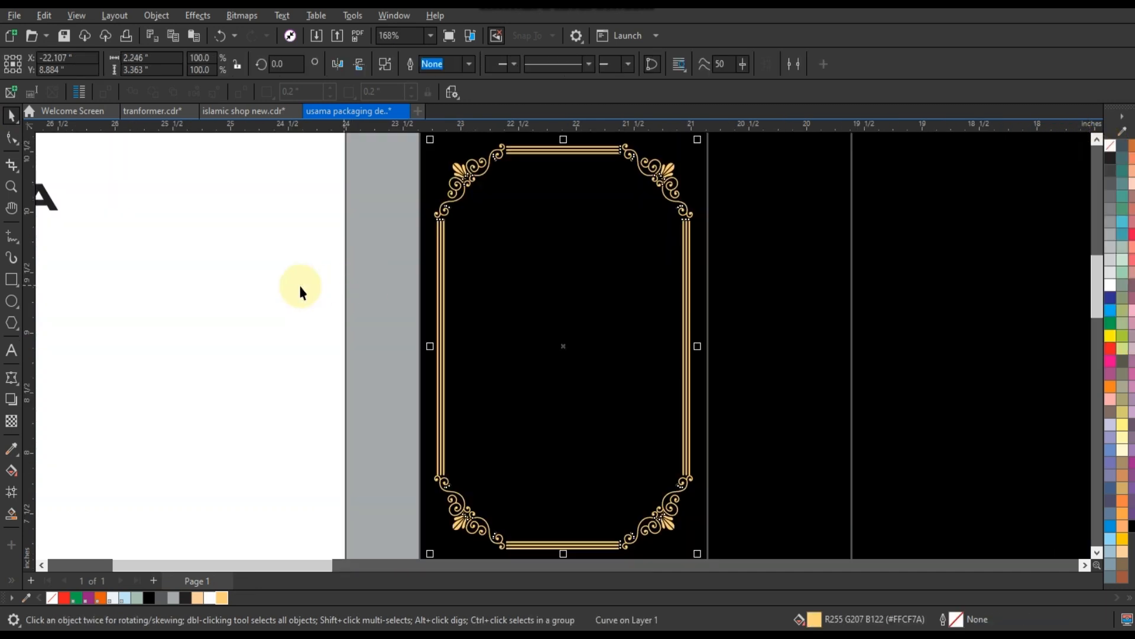
# - Delete the LUXURY FRAME COLLECTION reference image beside the box layout
pyautogui.click(308, 296)
pyautogui.scroll(-2, 308, 295)
pyautogui.scroll(-1, 308, 296)
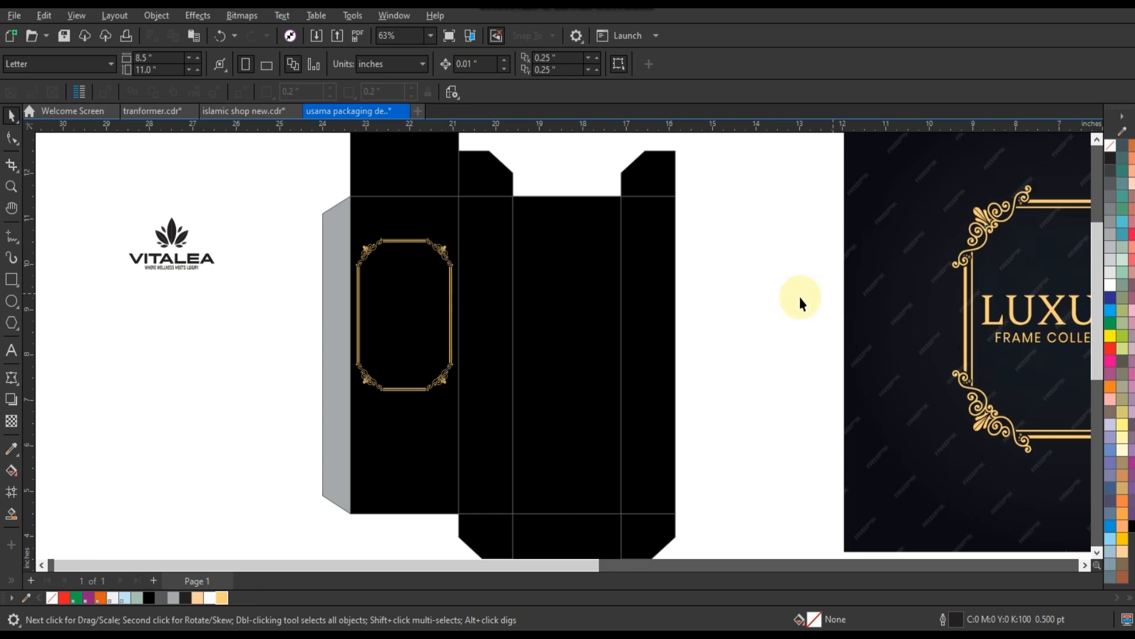
pyautogui.scroll(-1, 801, 301)
pyautogui.click(840, 367)
pyautogui.press('Delete')
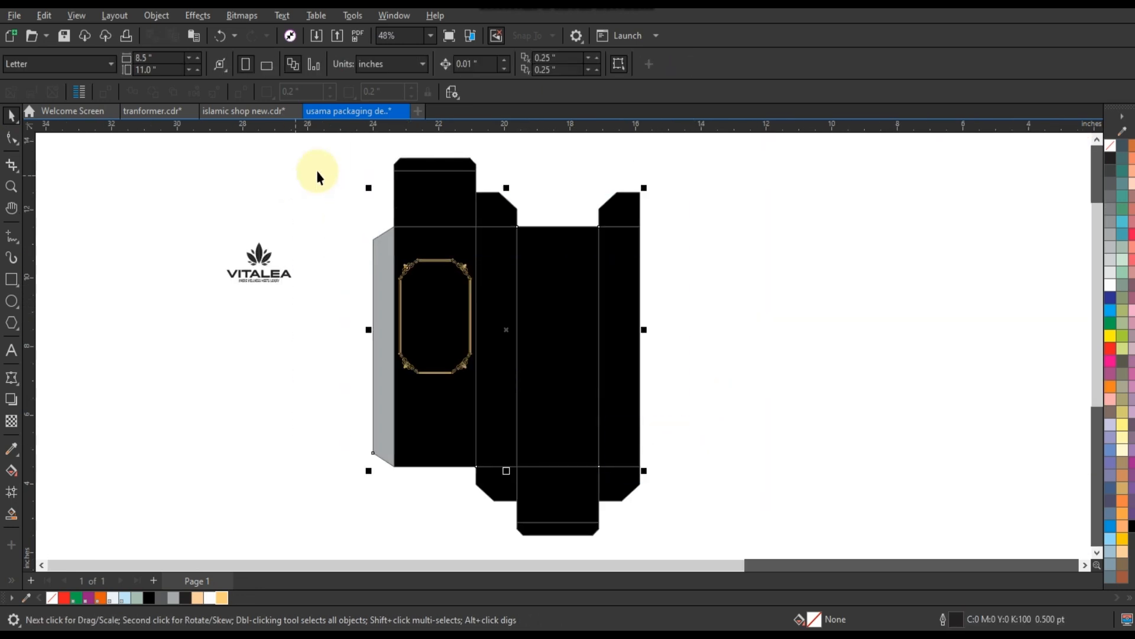
# - Move the VITALEA logo into the upper part of the gold frame on the front panel
pyautogui.scroll(1, 519, 246)
pyautogui.click(501, 253)
pyautogui.keyDown('shift'); pyautogui.click(483, 222); pyautogui.keyUp('shift')
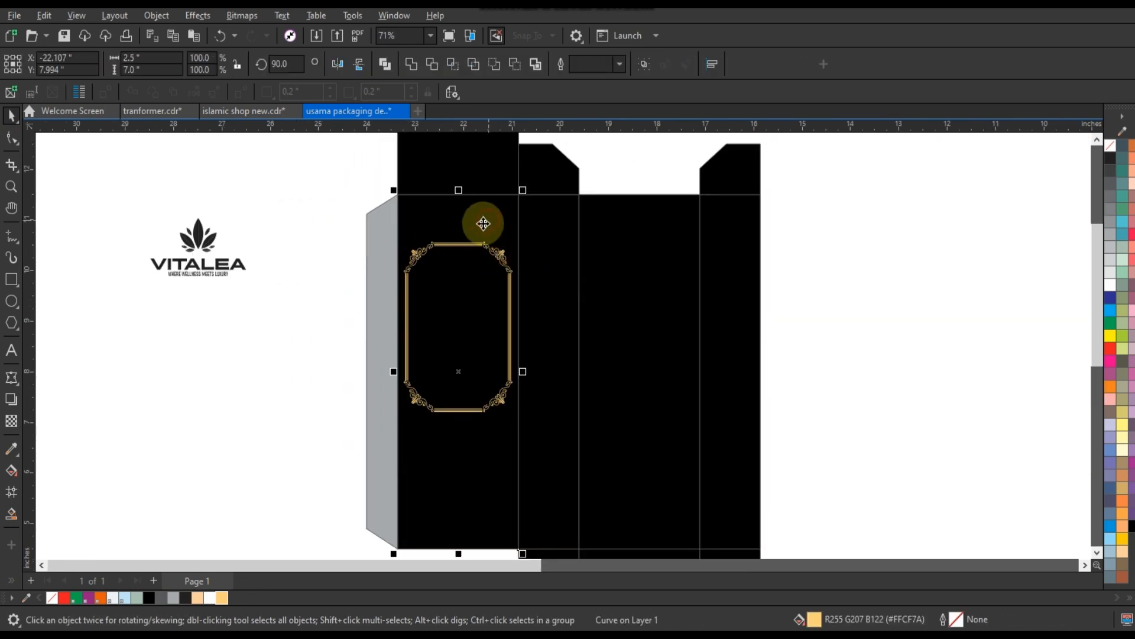
pyautogui.click(256, 270)
pyautogui.moveTo(302, 179); pyautogui.dragTo(90, 320)
pyautogui.moveTo(201, 269); pyautogui.dragTo(467, 318)
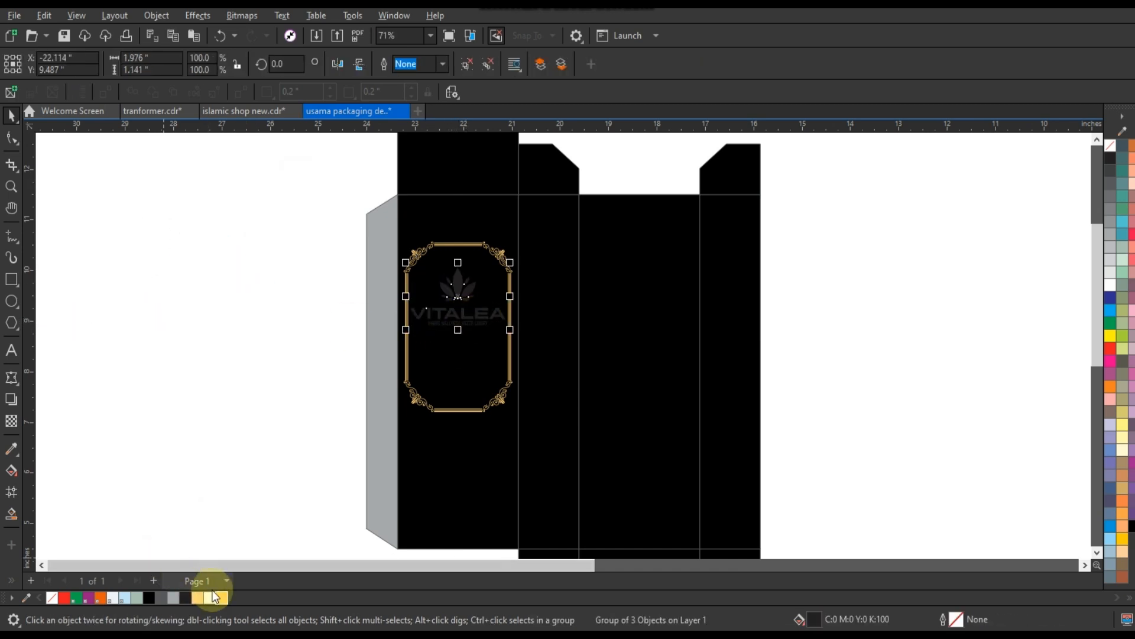
# - Fill the VITALEA logo with gold #FFCF7A and undo the gradient fills on the logo and ornament frame
pyautogui.click(222, 598)
pyautogui.hotkey('ctrl', 'z')
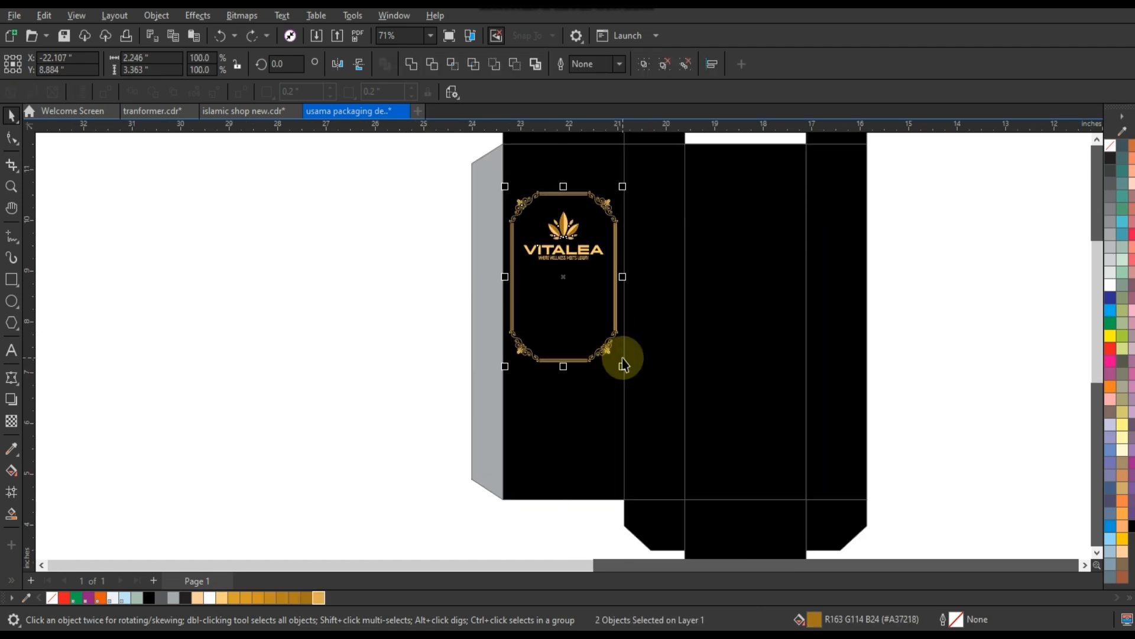
pyautogui.hotkey('ctrl', 'z')
pyautogui.hotkey('ctrl', 'z')
pyautogui.hotkey('ctrl', 'z')
pyautogui.hotkey('ctrl', 'z')
pyautogui.hotkey('ctrl', 'z')
pyautogui.hotkey('ctrl', 'z')
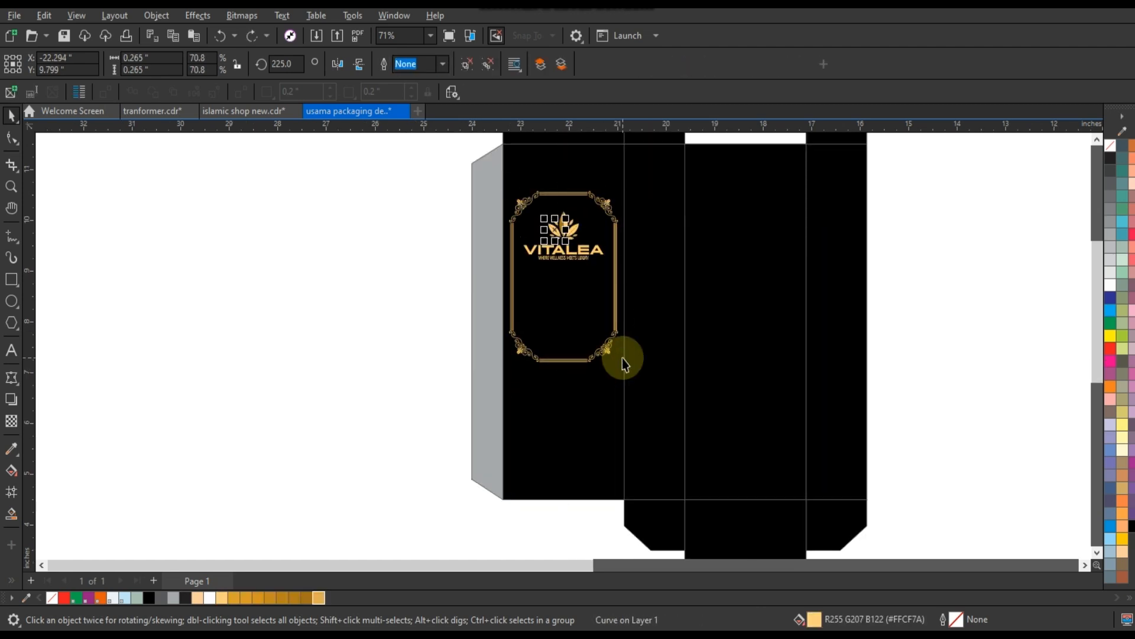
pyautogui.hotkey('ctrl', 'z')
pyautogui.hotkey('ctrl', 'z')
pyautogui.hotkey('ctrl', 'z')
pyautogui.hotkey('ctrl', 'z')
pyautogui.hotkey('ctrl', 'z')
pyautogui.hotkey('ctrl', 'z')
pyautogui.hotkey('ctrl', 'z')
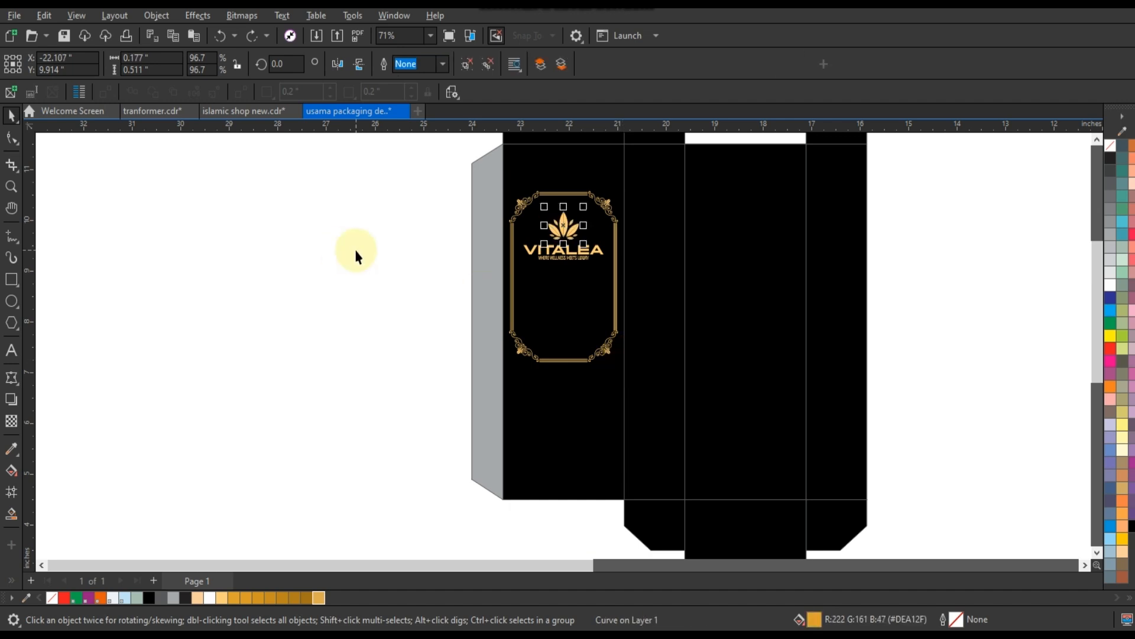
pyautogui.hotkey('ctrl', 'z')
pyautogui.hotkey('ctrl', 'z')
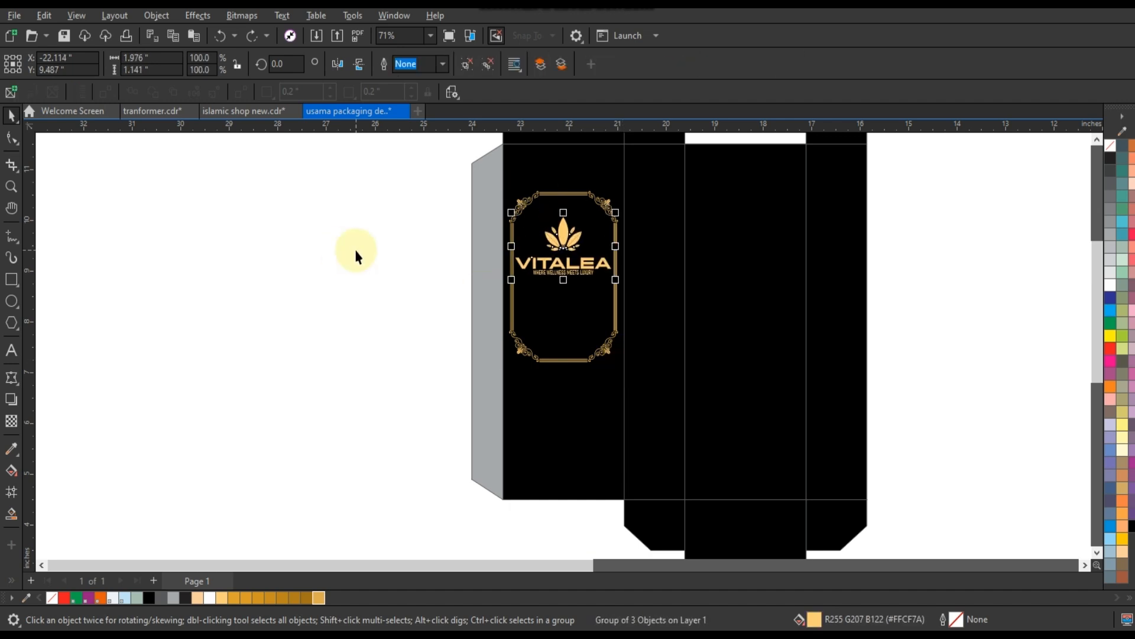
pyautogui.hotkey('ctrl', 'z')
pyautogui.hotkey('ctrl', 'z')
# - Stretch the gold frame to about 6.74 in tall by shifting its lower ornament nodes down and its upper ones up
pyautogui.click(605, 348)
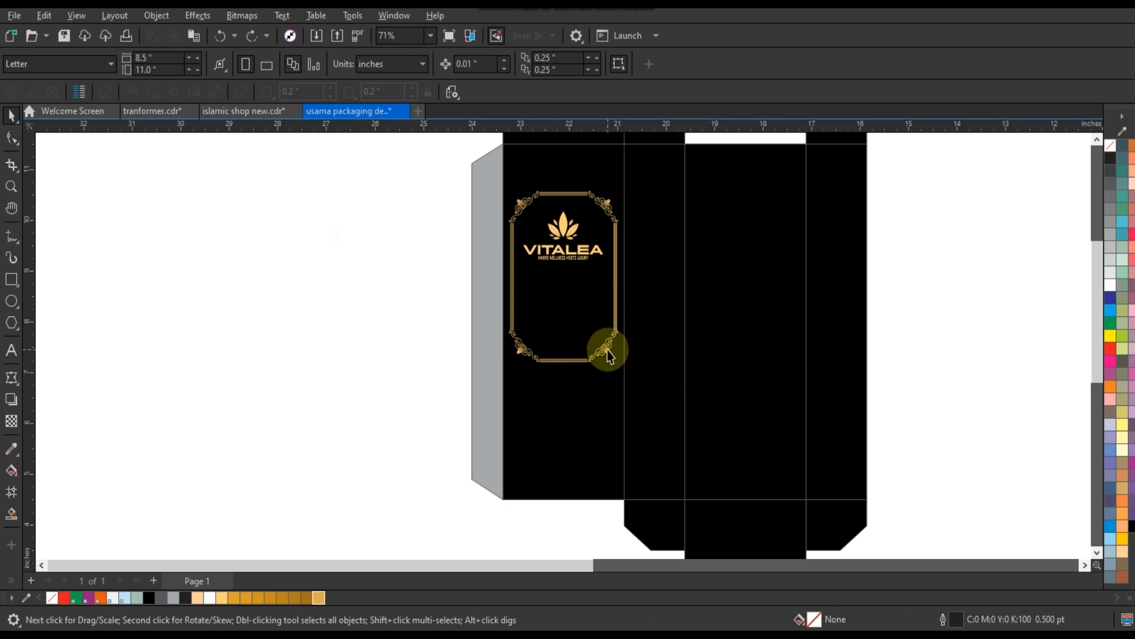
pyautogui.click(11, 138)
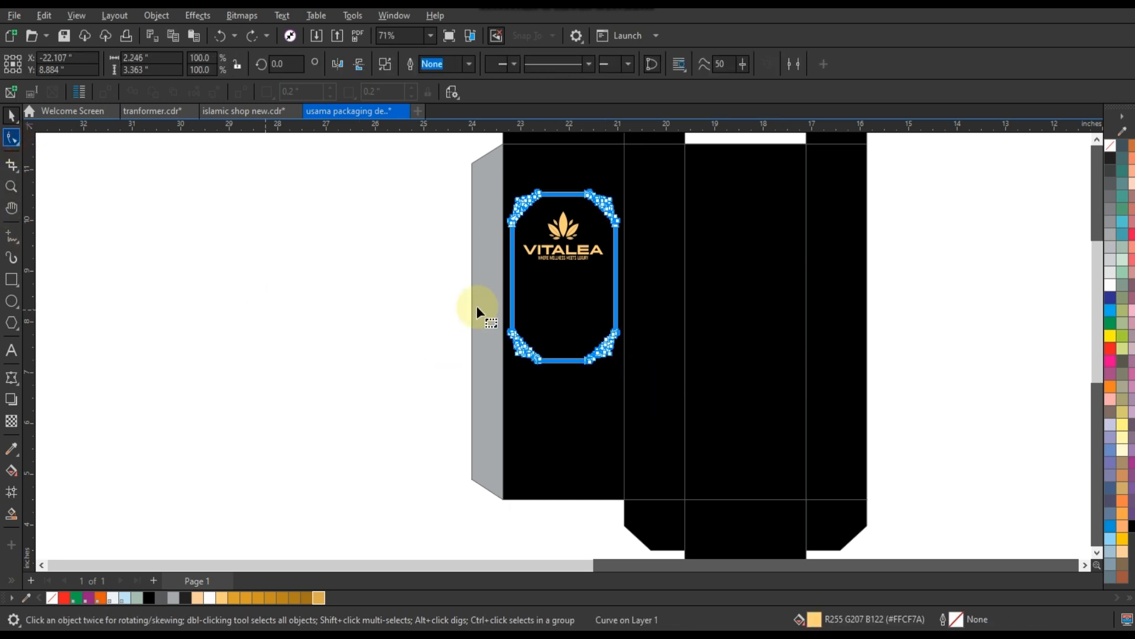
pyautogui.moveTo(477, 306); pyautogui.dragTo(630, 410)
pyautogui.moveTo(597, 363); pyautogui.dragTo(600, 496)
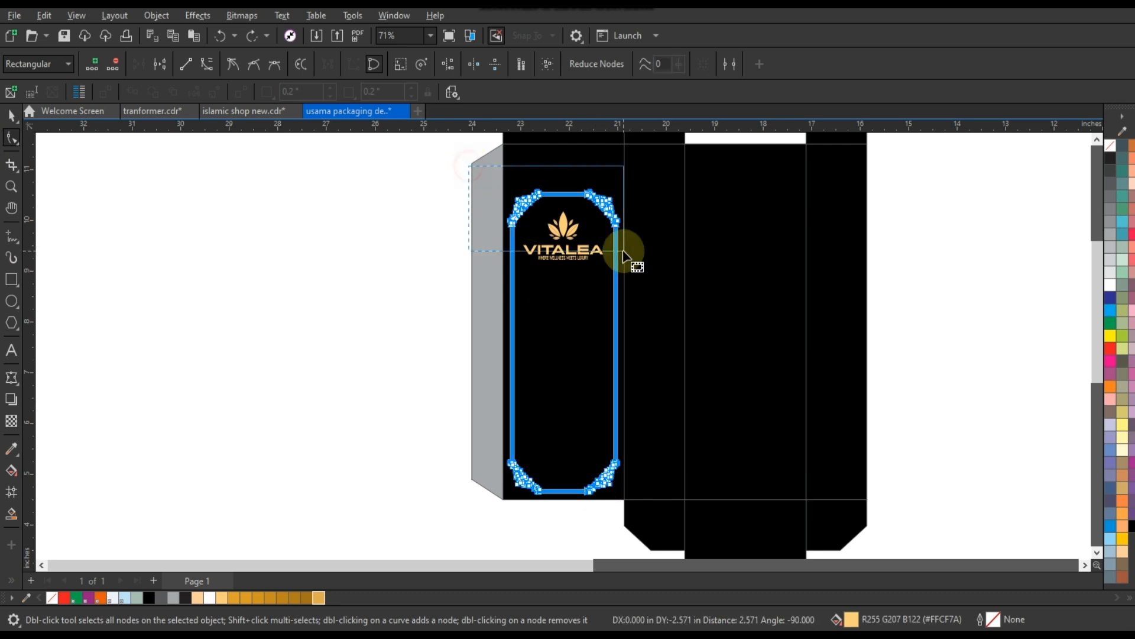
pyautogui.moveTo(615, 225); pyautogui.dragTo(617, 185)
pyautogui.click(11, 115)
pyautogui.click(139, 300)
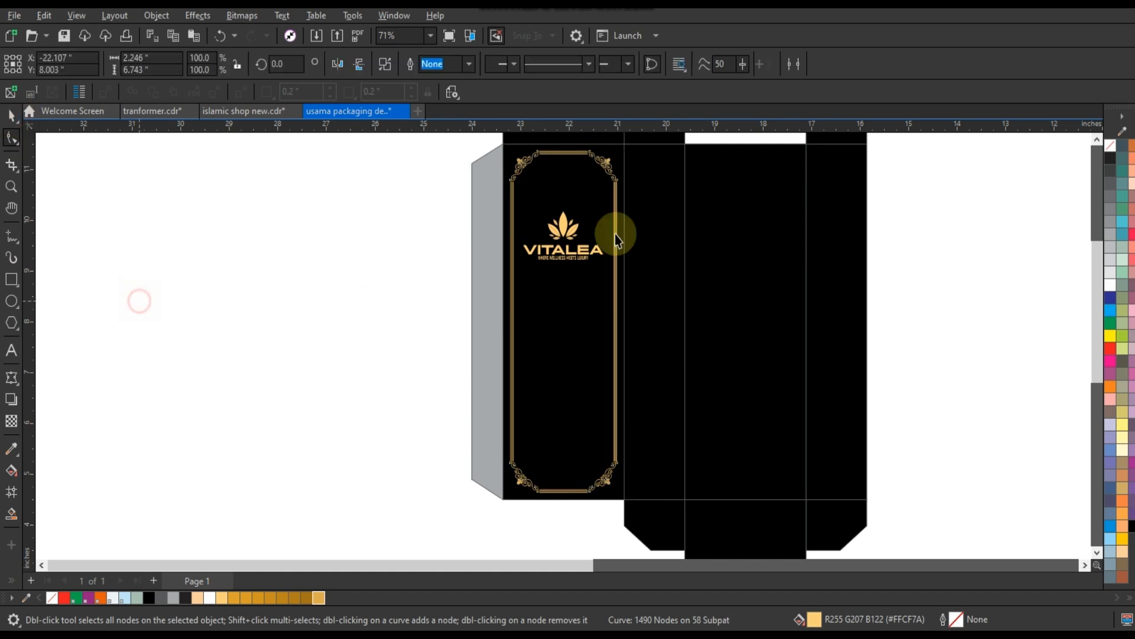
# - Align the stretched gold frame vertically to the centre of the front panel
pyautogui.click(619, 220)
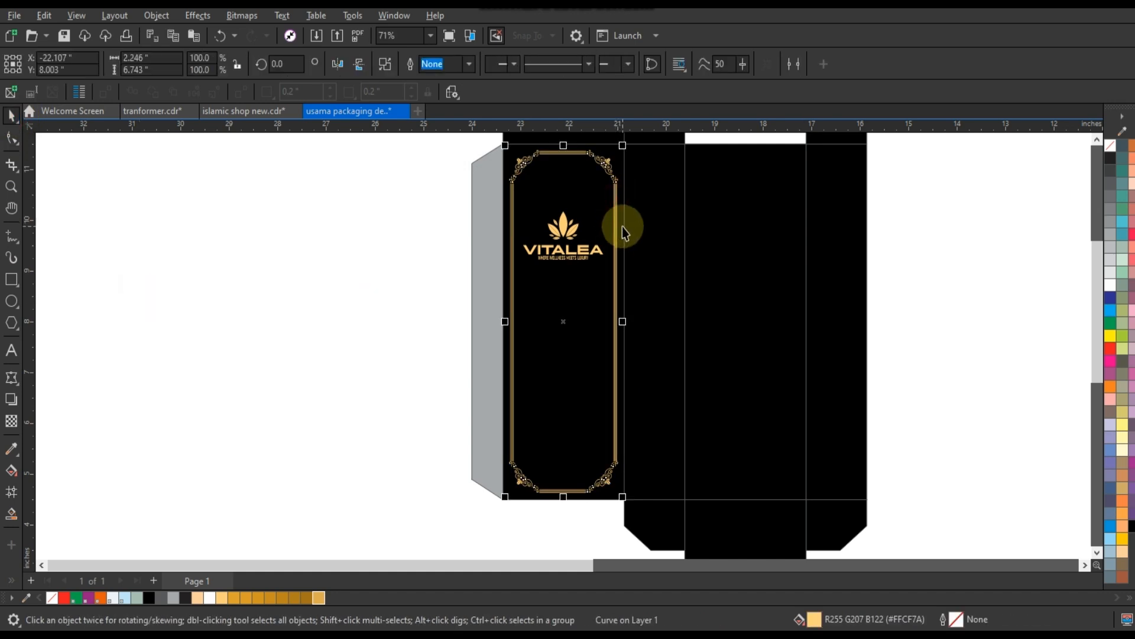
pyautogui.keyDown('shift'); pyautogui.click(622, 227); pyautogui.keyUp('shift')
pyautogui.scroll(-3, 453, 405)
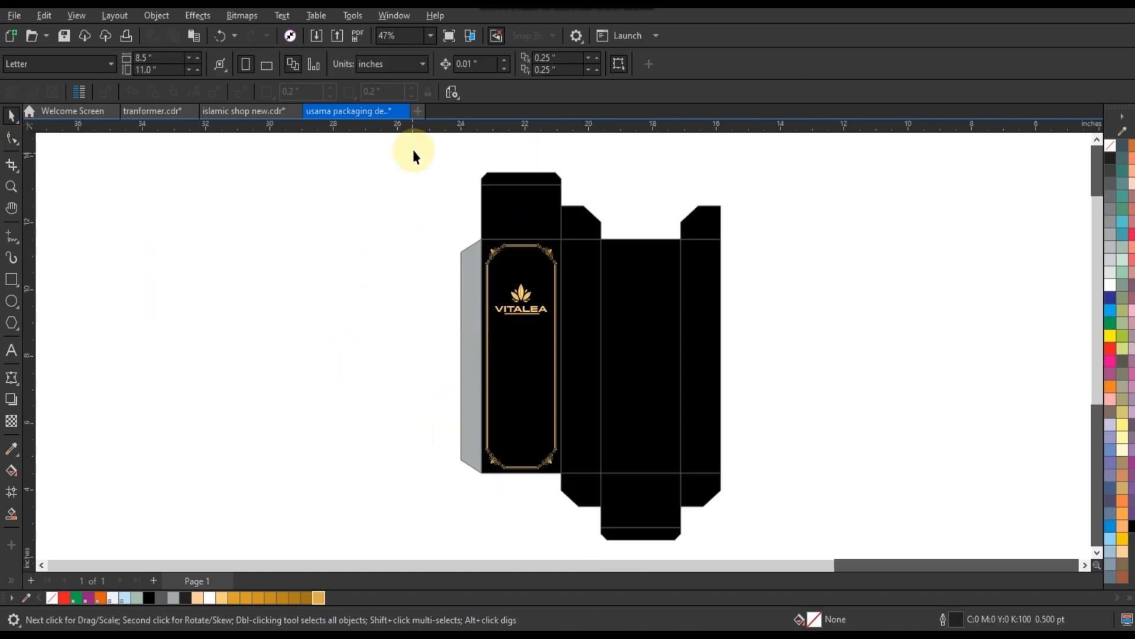
# - Copy the gold frame onto the second wide panel of the box and centre it horizontally on that panel
pyautogui.moveTo(417, 146); pyautogui.dragTo(795, 509)
pyautogui.scroll(1, 595, 309)
pyautogui.click(524, 332)
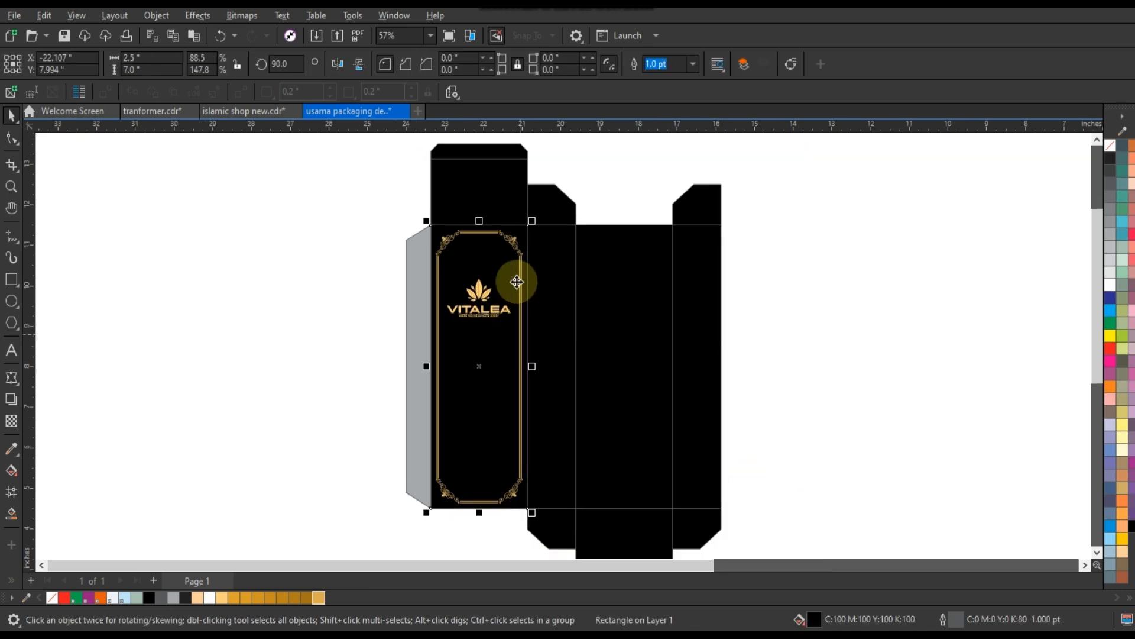
pyautogui.click(511, 238)
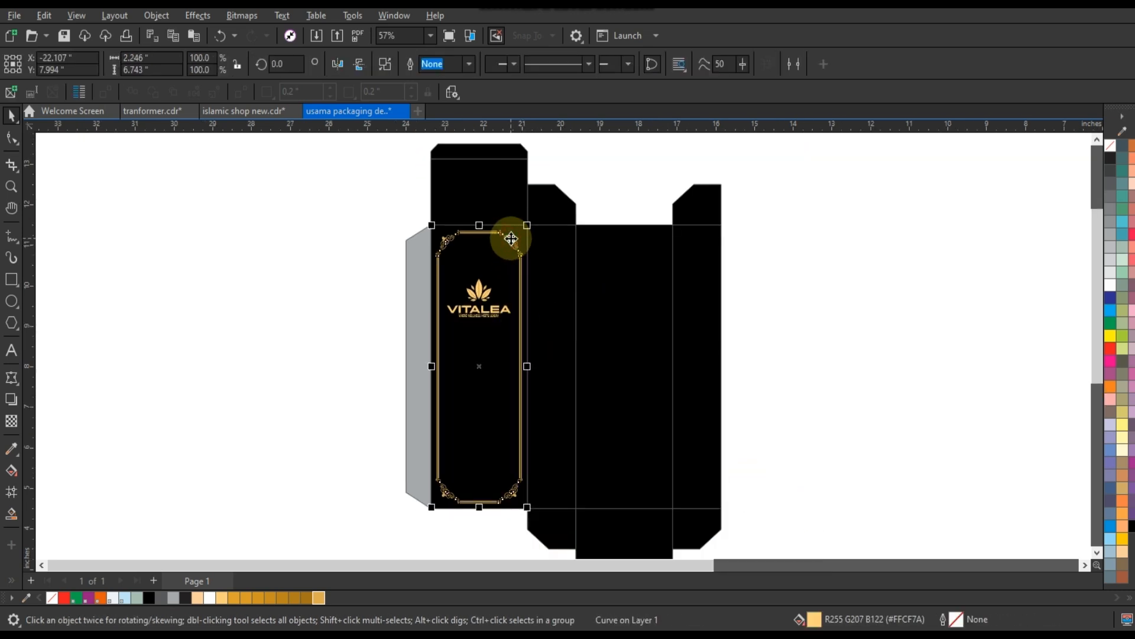
pyautogui.keyDown('shift'); pyautogui.click(714, 314); pyautogui.keyUp('shift')
pyautogui.keyDown('shift'); pyautogui.click(702, 308); pyautogui.keyUp('shift')
pyautogui.keyDown('shift'); pyautogui.click(644, 302); pyautogui.keyUp('shift')
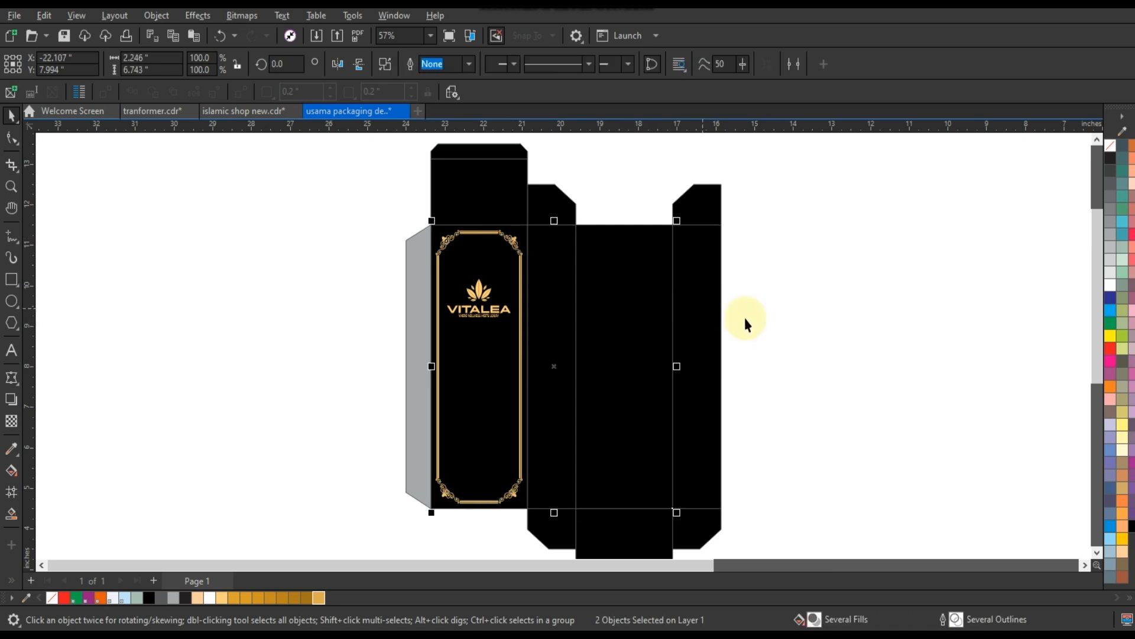
pyautogui.press('c')
pyautogui.click(776, 324)
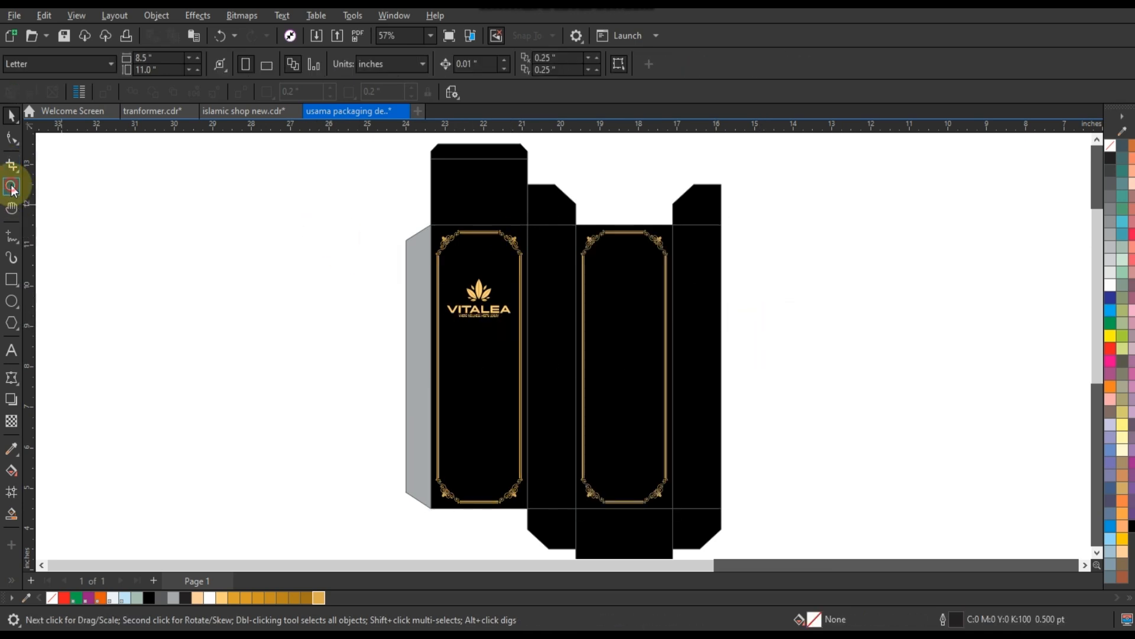
# - Recolour the VITALEA logo on the front panel with the darker gold #DEAD52
pyautogui.click(11, 187)
pyautogui.moveTo(406, 198); pyautogui.dragTo(760, 363)
pyautogui.click(11, 116)
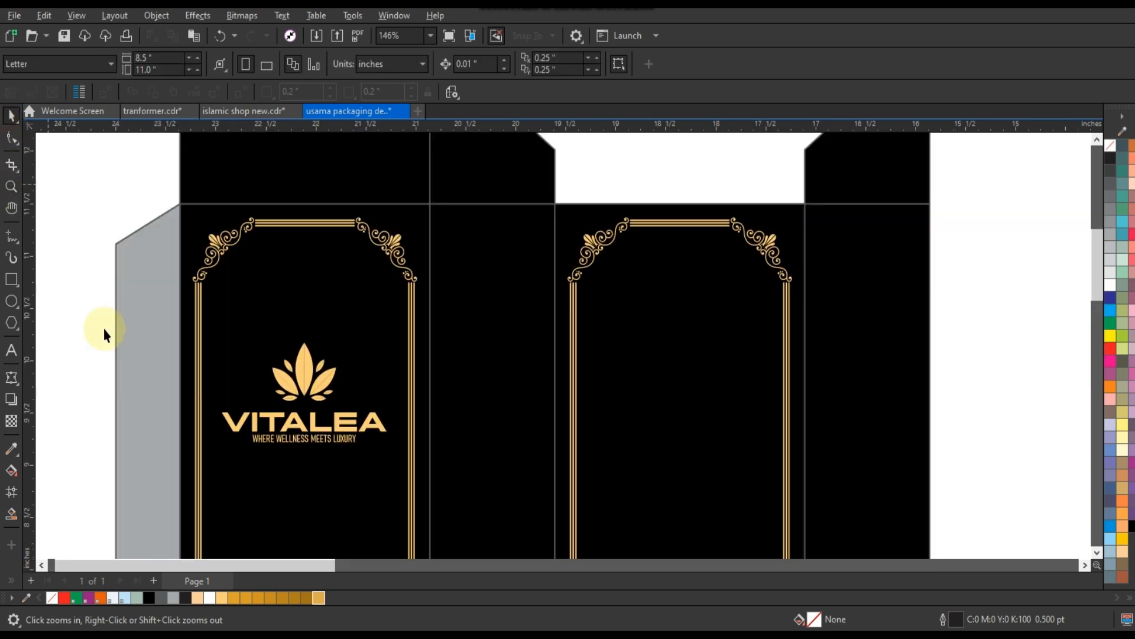
pyautogui.moveTo(101, 313); pyautogui.dragTo(407, 459)
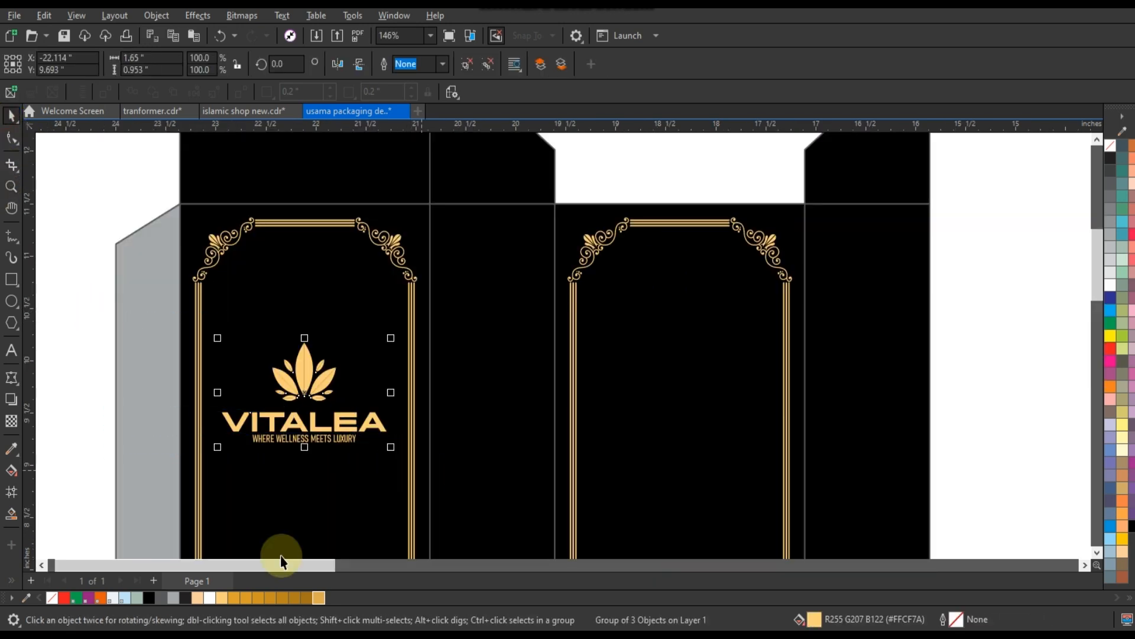
pyautogui.click(316, 597)
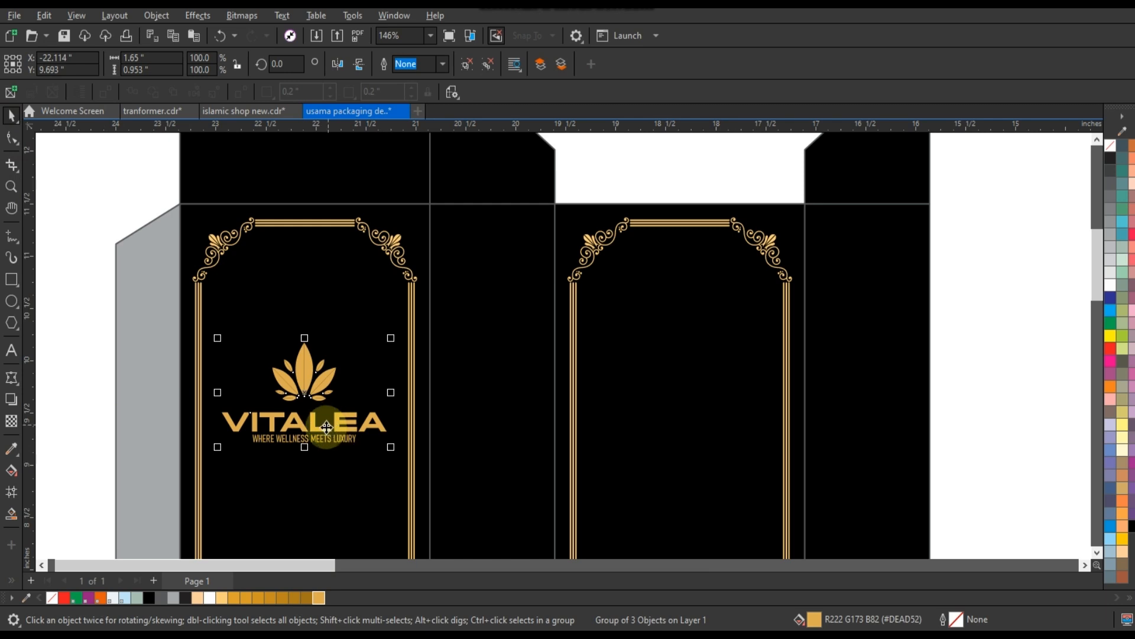
# - Copy the VITALEA logo into the second wide panel's frame and shift both logos slightly upward
pyautogui.moveTo(326, 432); pyautogui.dragTo(708, 426)
pyautogui.rightClick(709, 426)
pyautogui.click(976, 380)
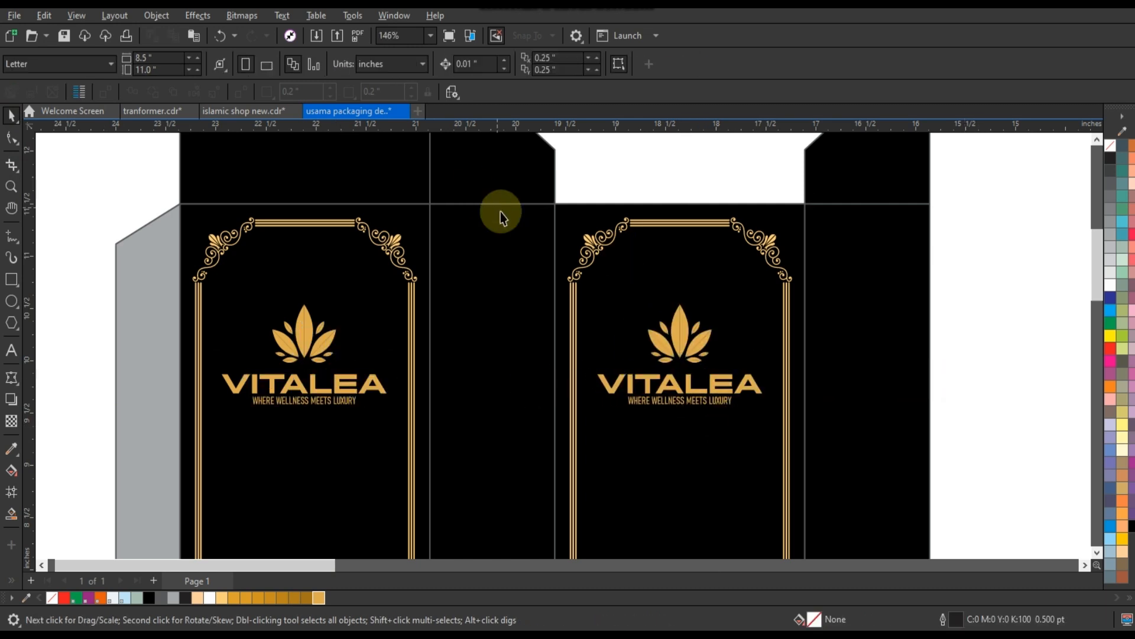
# - Add the two-line artistic text "MAKE YOUR HAIR" / "LONG , STRONG & DARK" beside the box layout
pyautogui.scroll(-3, 505, 212)
pyautogui.scroll(-1, 664, 258)
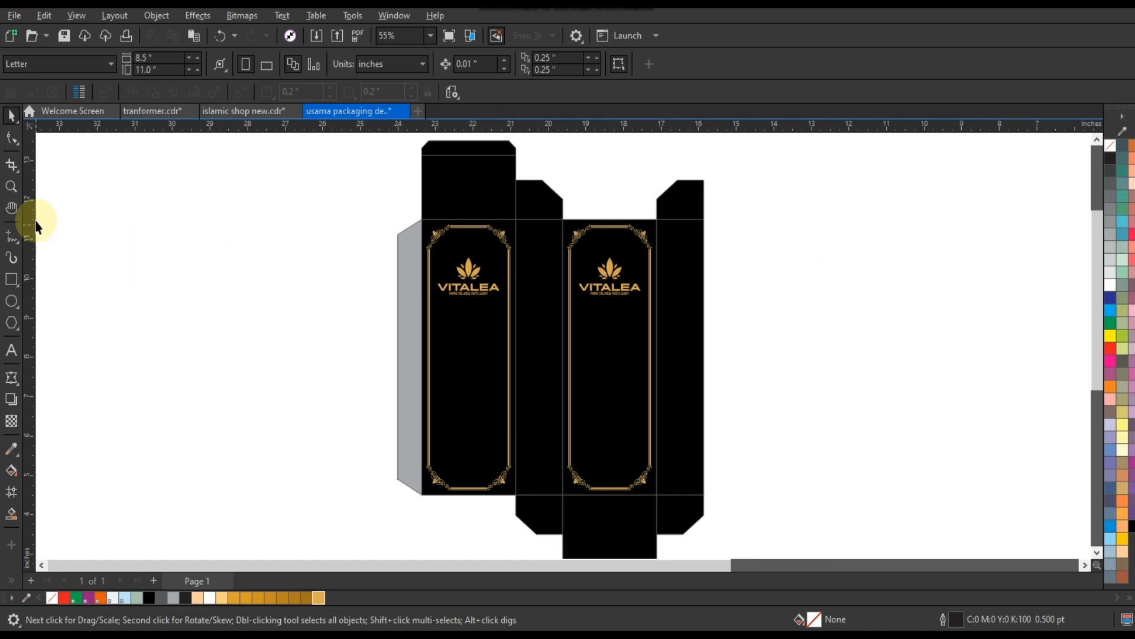
pyautogui.click(12, 186)
pyautogui.moveTo(407, 237); pyautogui.dragTo(715, 443)
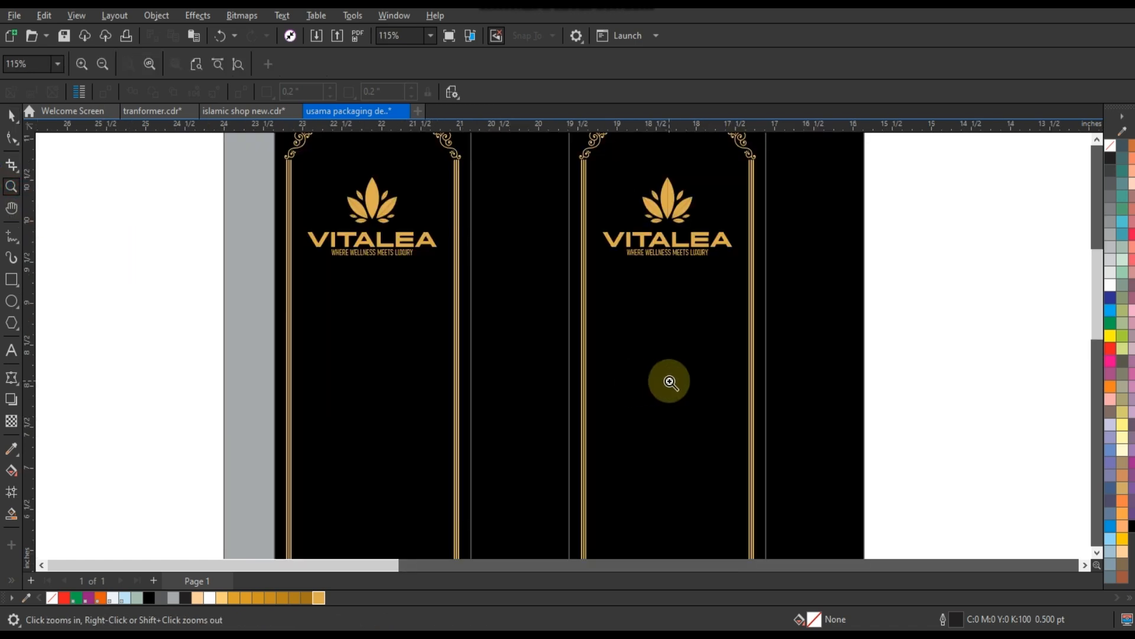
pyautogui.click(11, 350)
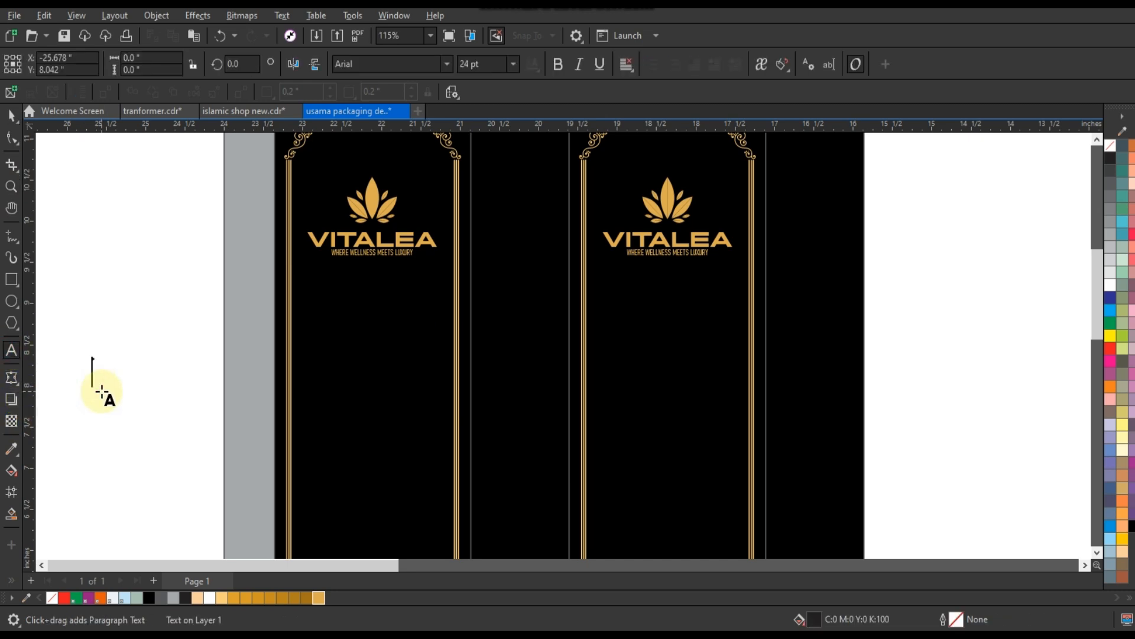
pyautogui.write('make')
pyautogui.press('BackSpace')
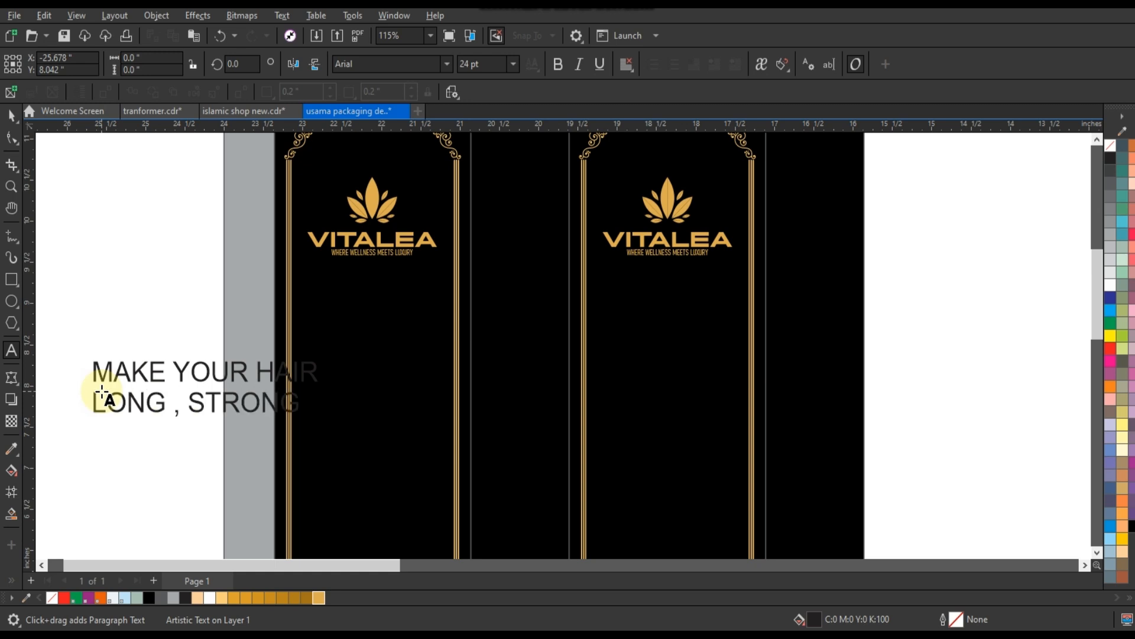
pyautogui.write('& DARK')
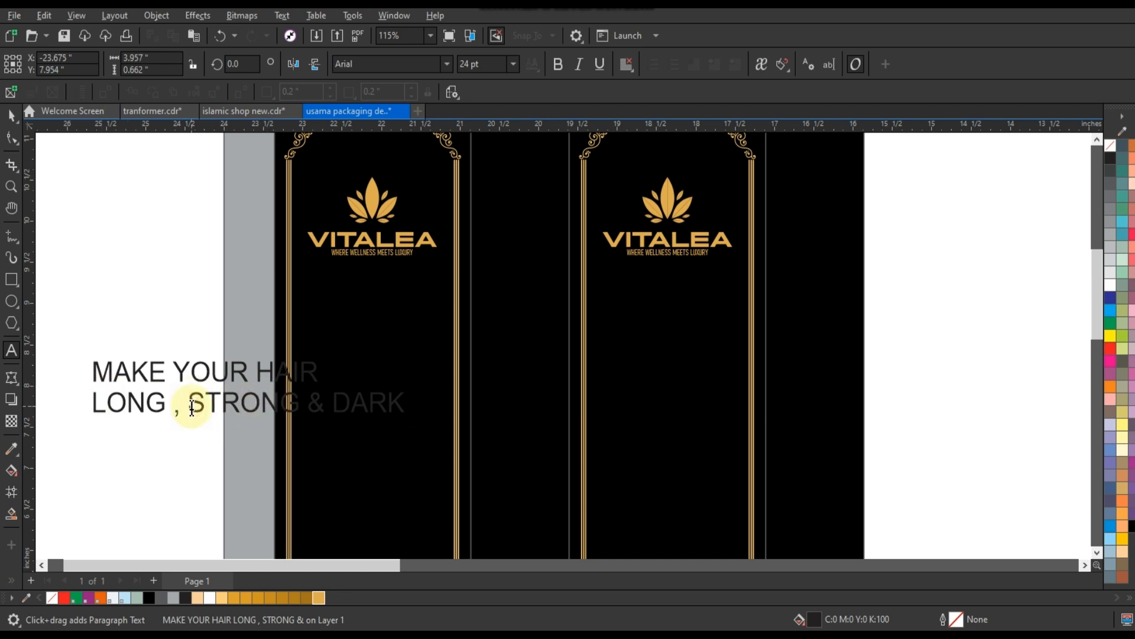
# - Set the slogan's font to Bahnschrift and fill the text with white
pyautogui.hotkey('ctrl', 'space')
pyautogui.click(444, 64)
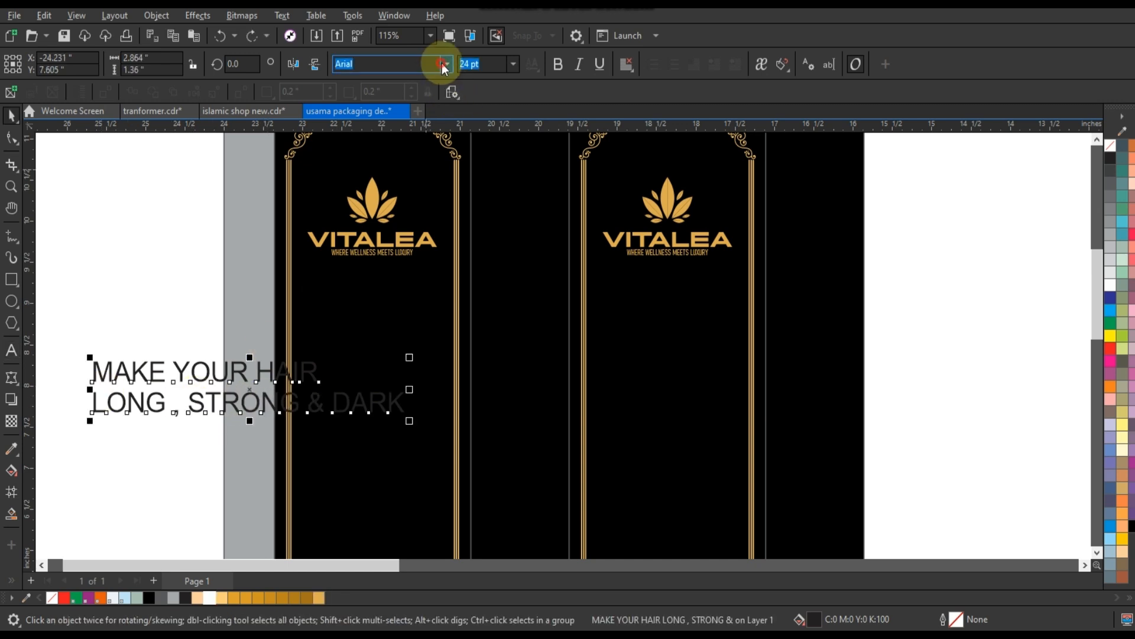
pyautogui.click(444, 64)
pyautogui.click(402, 107)
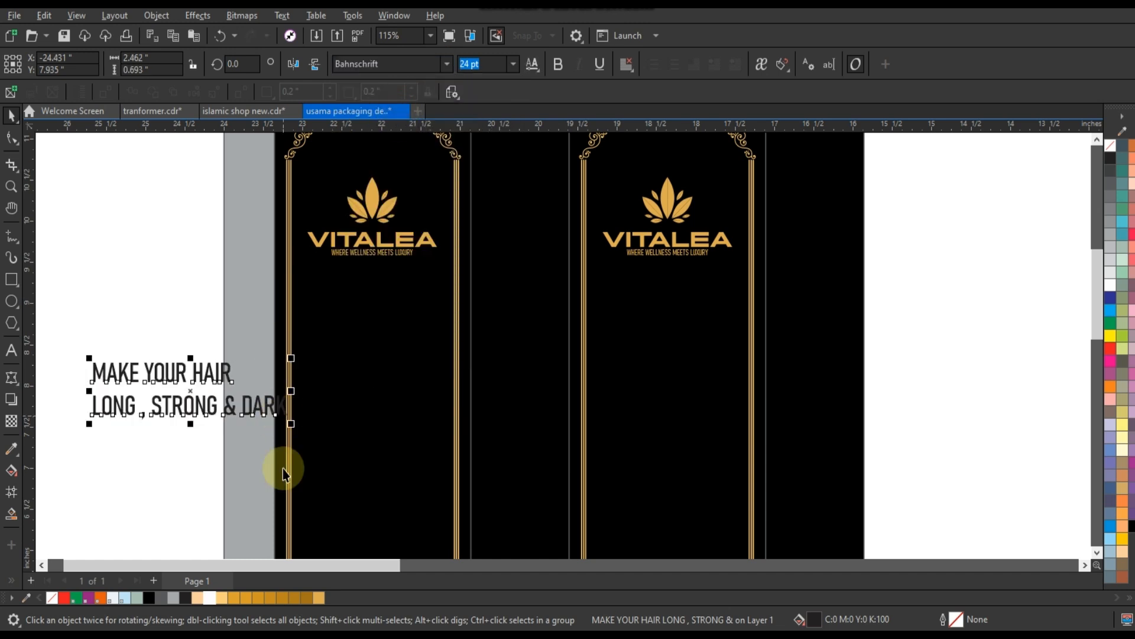
pyautogui.click(213, 598)
# - Place the slogan inside the front panel's frame at about 13.7 pt with its two lines centre-aligned
pyautogui.moveTo(178, 390); pyautogui.dragTo(360, 390)
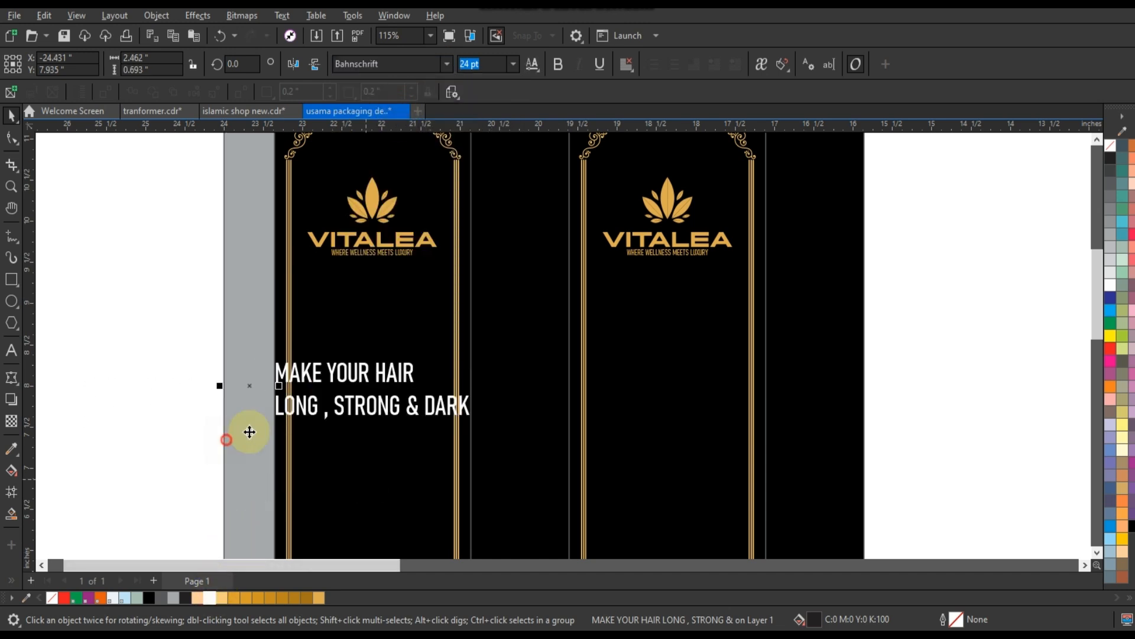
pyautogui.moveTo(474, 424); pyautogui.dragTo(432, 427)
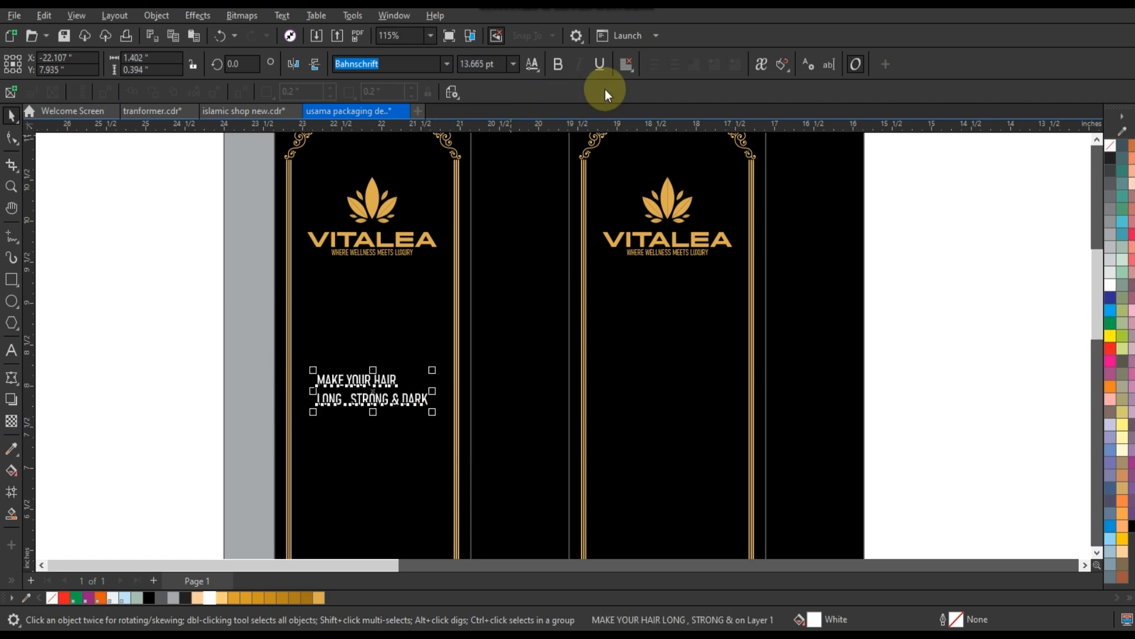
pyautogui.click(647, 115)
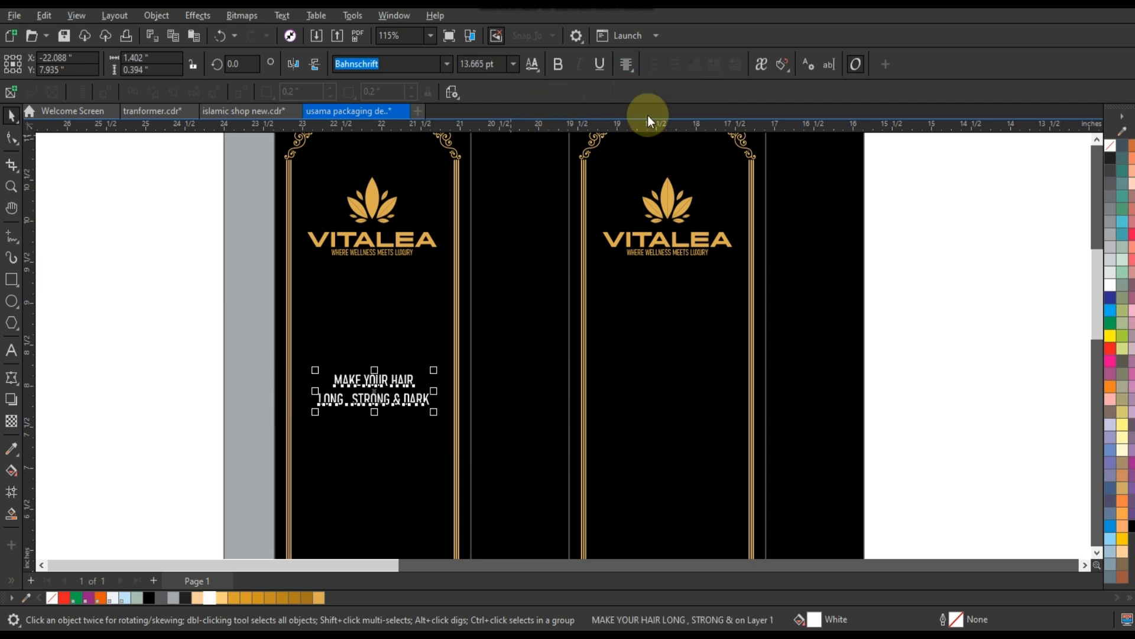
# - Fill the slogan with gold #DEAD52 and reduce it to about 12.8 pt
pyautogui.moveTo(296, 585); pyautogui.dragTo(367, 398)
pyautogui.moveTo(437, 413); pyautogui.dragTo(412, 441)
pyautogui.click(519, 389)
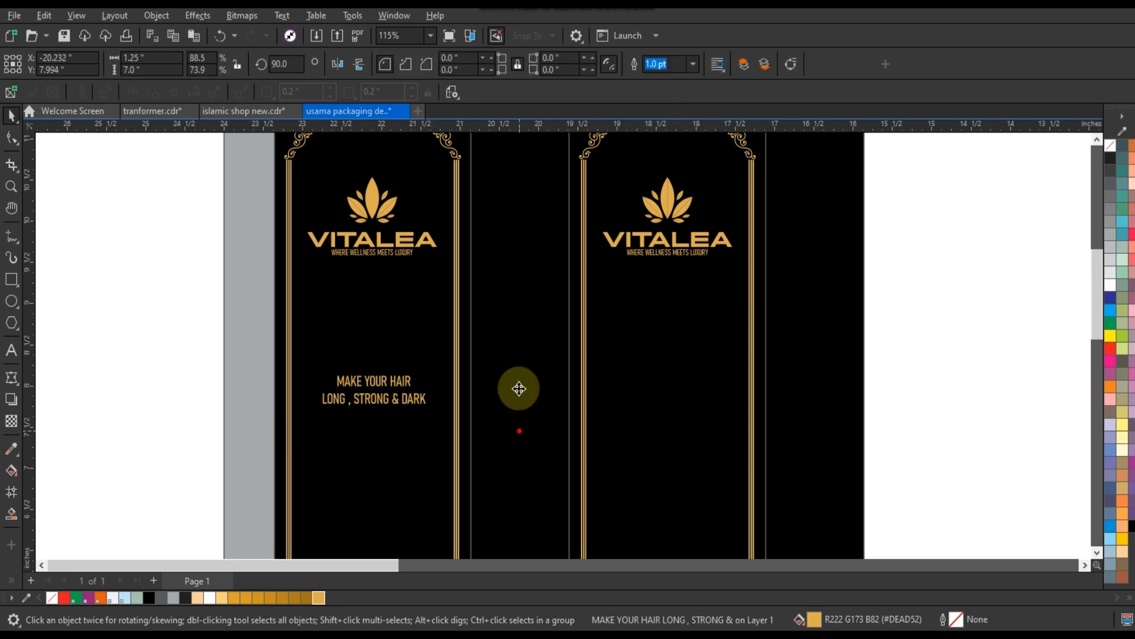
# - Move the slogan to the lower part of the front frame and copy it to the same place in the second frame
pyautogui.scroll(-1, 532, 268)
pyautogui.press('Escape')
pyautogui.moveTo(478, 359); pyautogui.dragTo(677, 475)
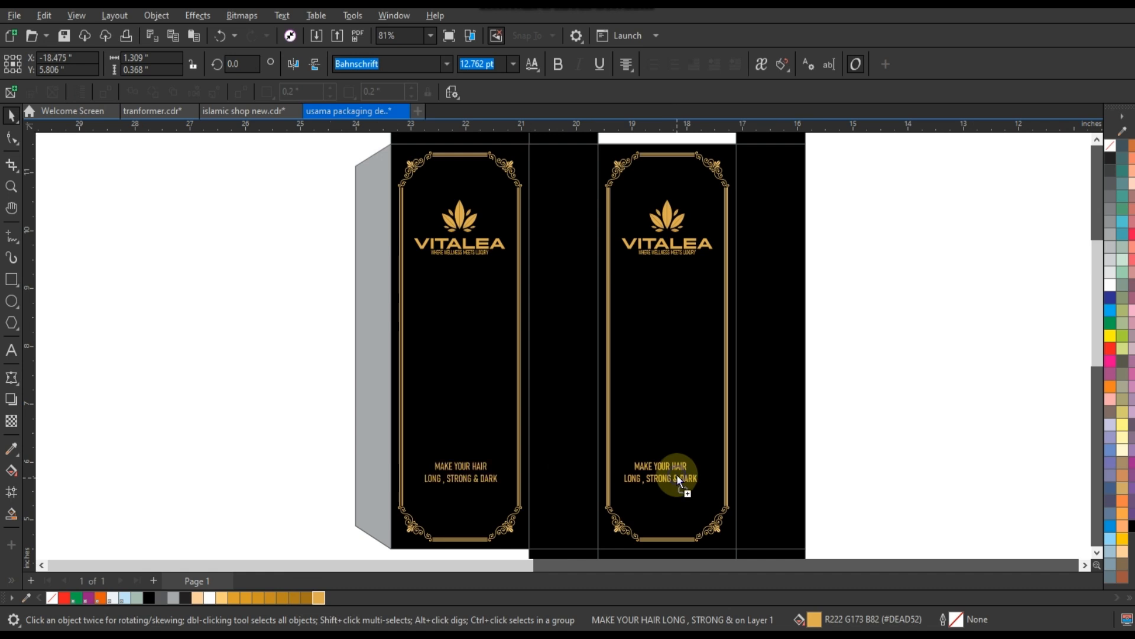
pyautogui.click(893, 472)
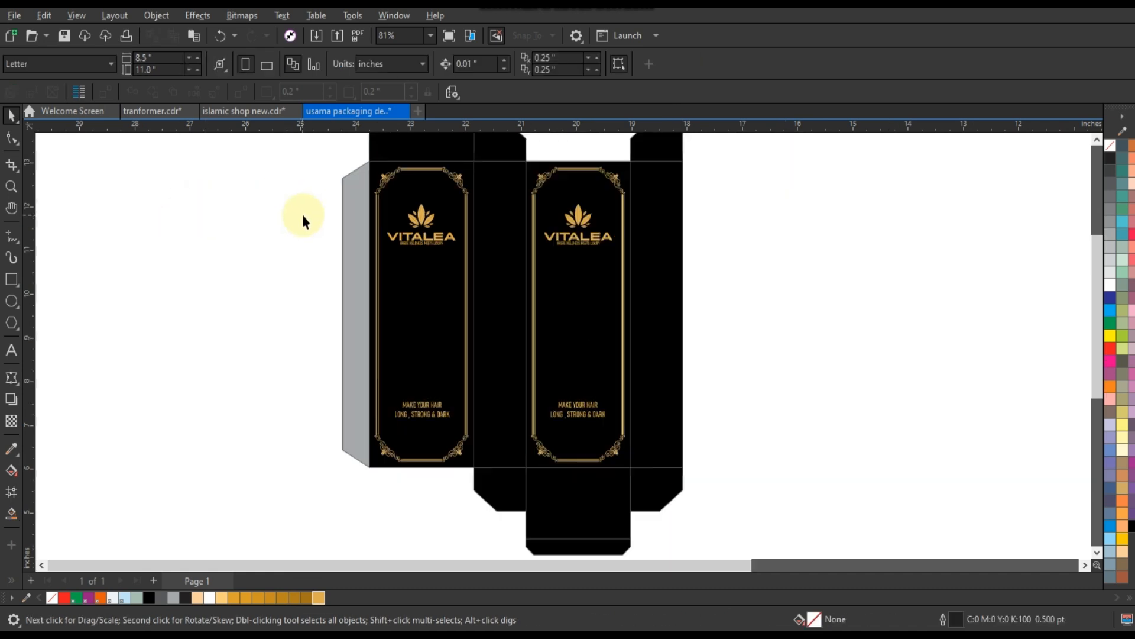
# - Vectorise the long-haired woman silhouette bitmap with a Low Quality Image outline trace at detail 98
pyautogui.scroll(-3, 384, 254)
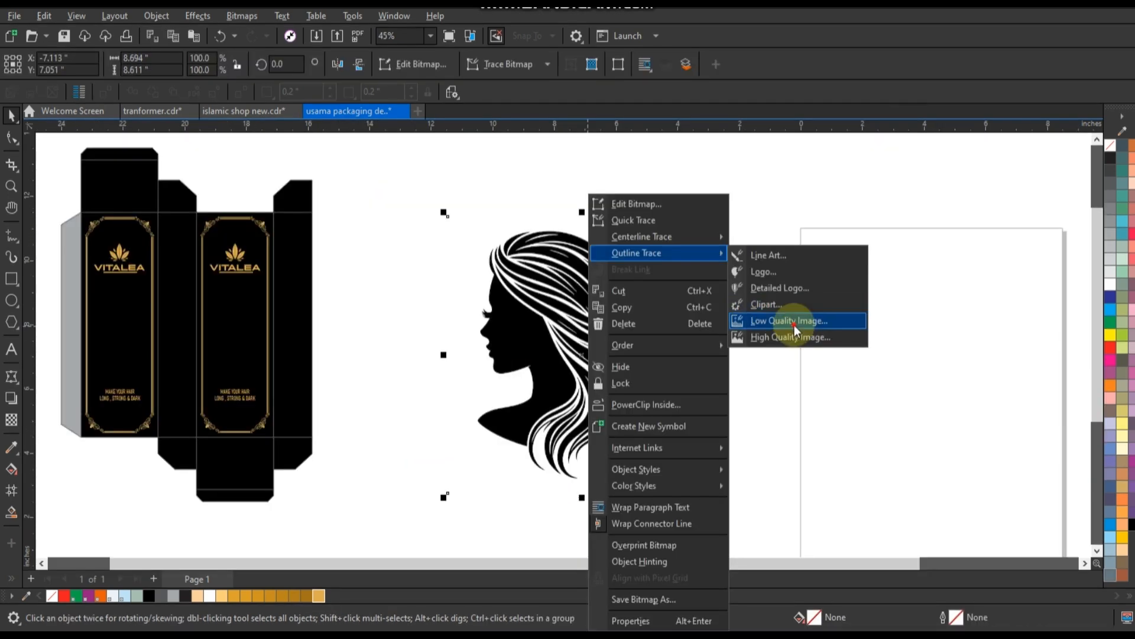
pyautogui.click(793, 324)
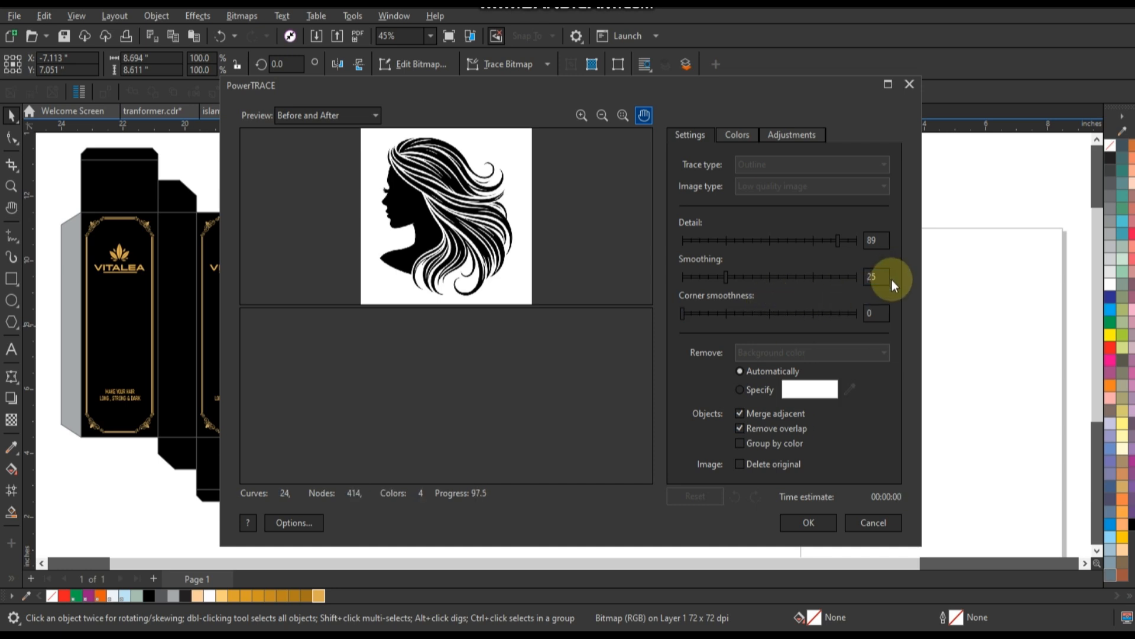
pyautogui.moveTo(856, 241); pyautogui.dragTo(861, 240)
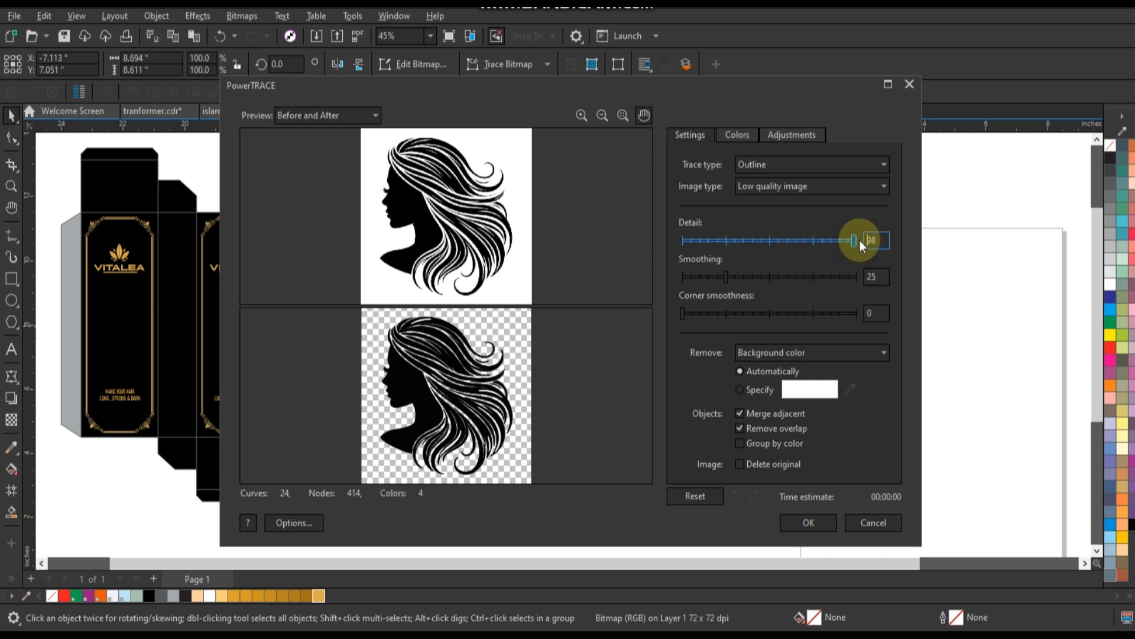
pyautogui.click(810, 520)
pyautogui.scroll(-1, 602, 370)
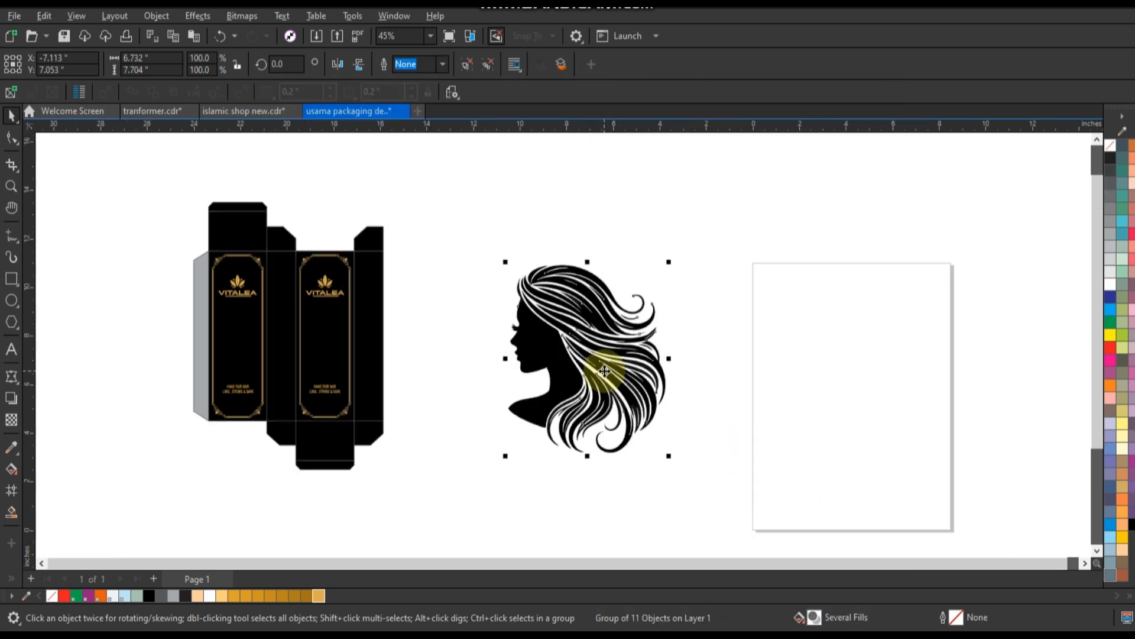
# - Copy the hair silhouette onto the second wide panel, fill the copy white and scale it to about 1.5 × 1.7 in
pyautogui.moveTo(604, 371); pyautogui.dragTo(323, 360)
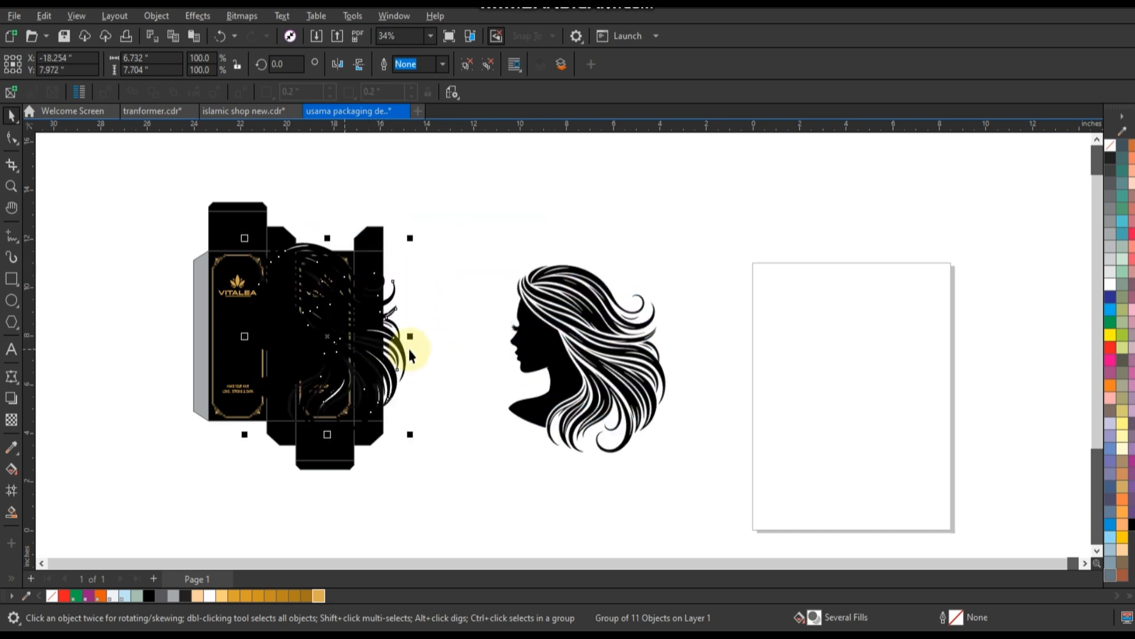
pyautogui.click(1111, 284)
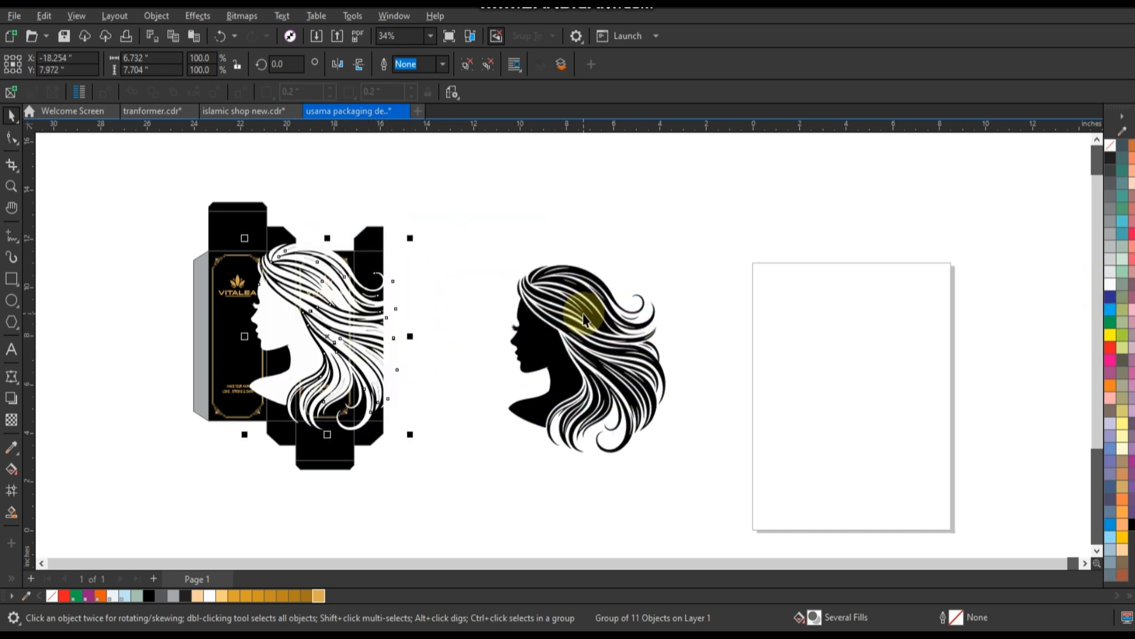
pyautogui.hotkey('shift', 'F2')
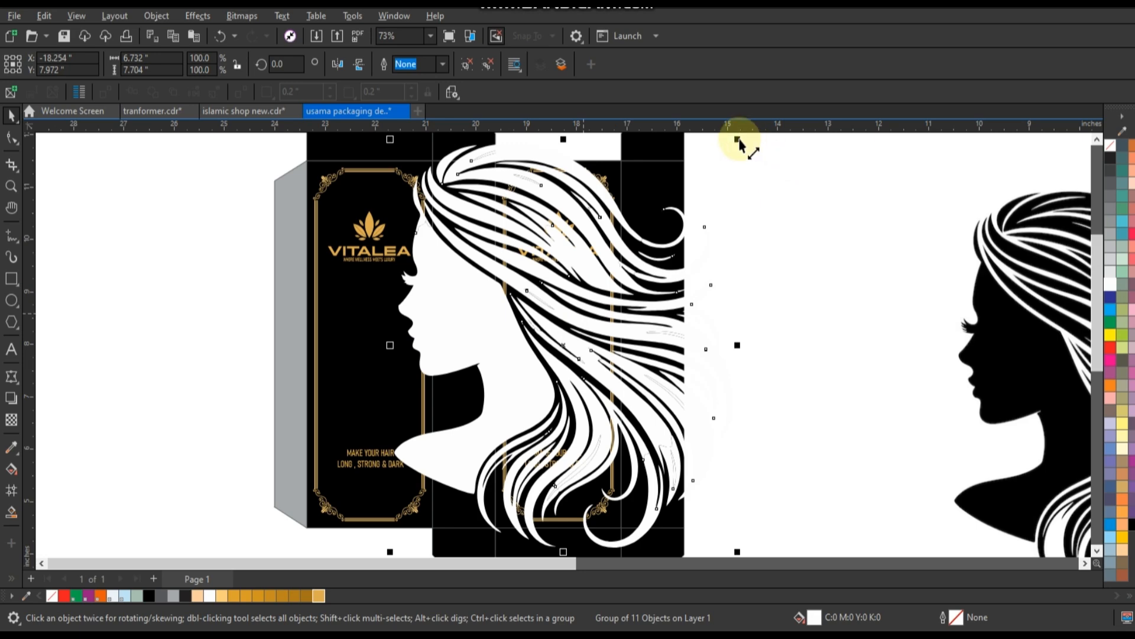
pyautogui.moveTo(740, 144); pyautogui.dragTo(602, 300)
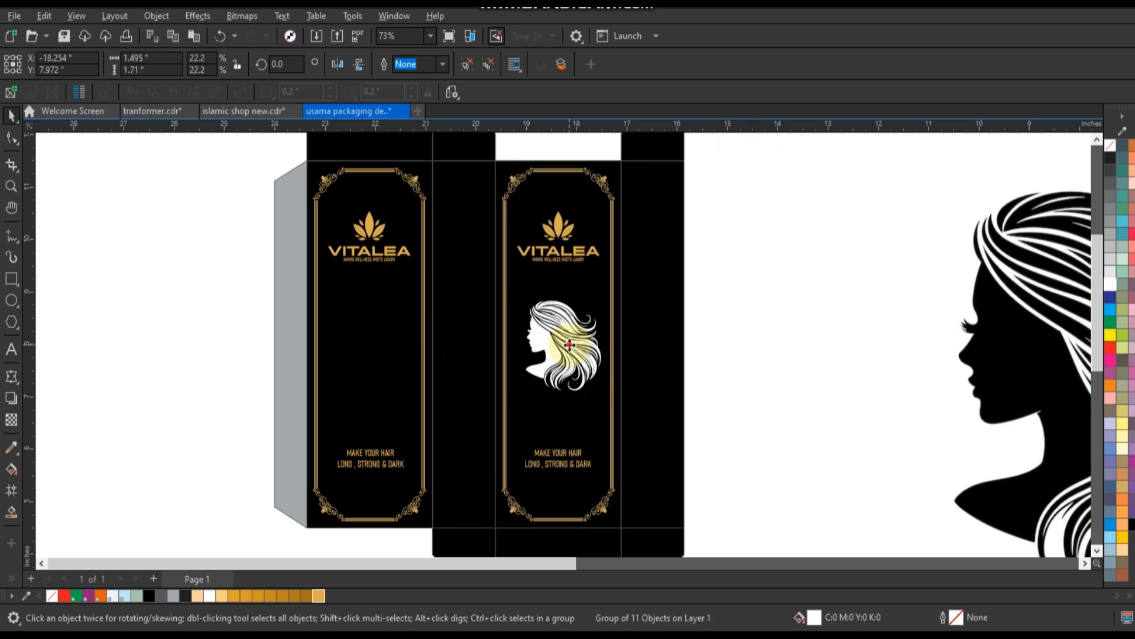
# - Centre the silhouette in the second frame, fill it with gold #DEAD52 and copy it to the front frame
pyautogui.moveTo(568, 344); pyautogui.dragTo(565, 347)
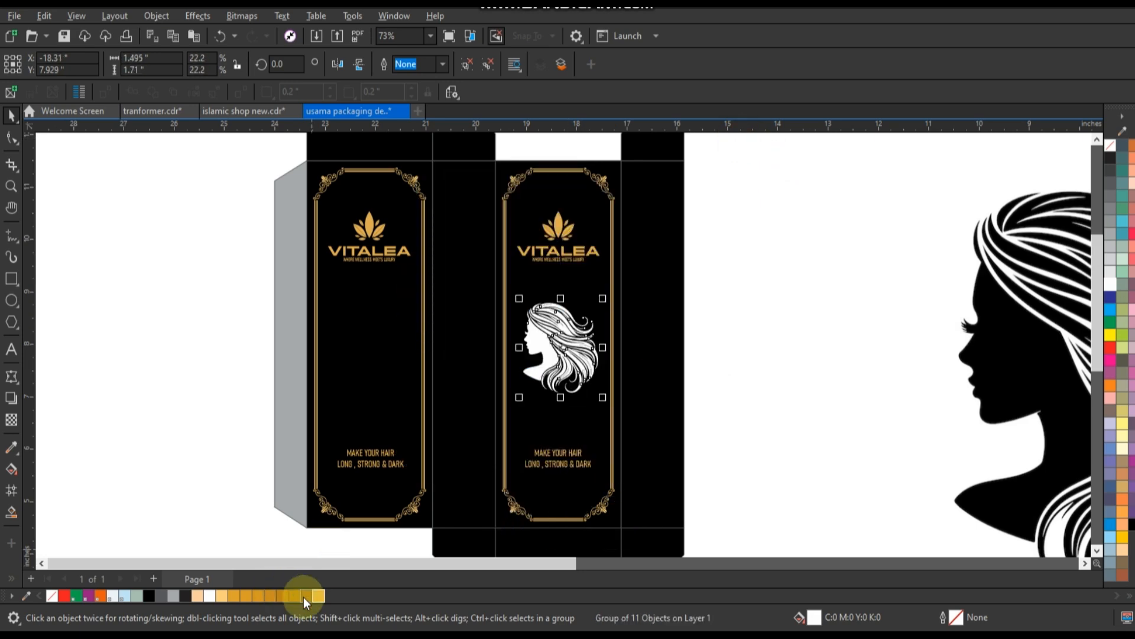
pyautogui.moveTo(473, 495); pyautogui.dragTo(562, 349)
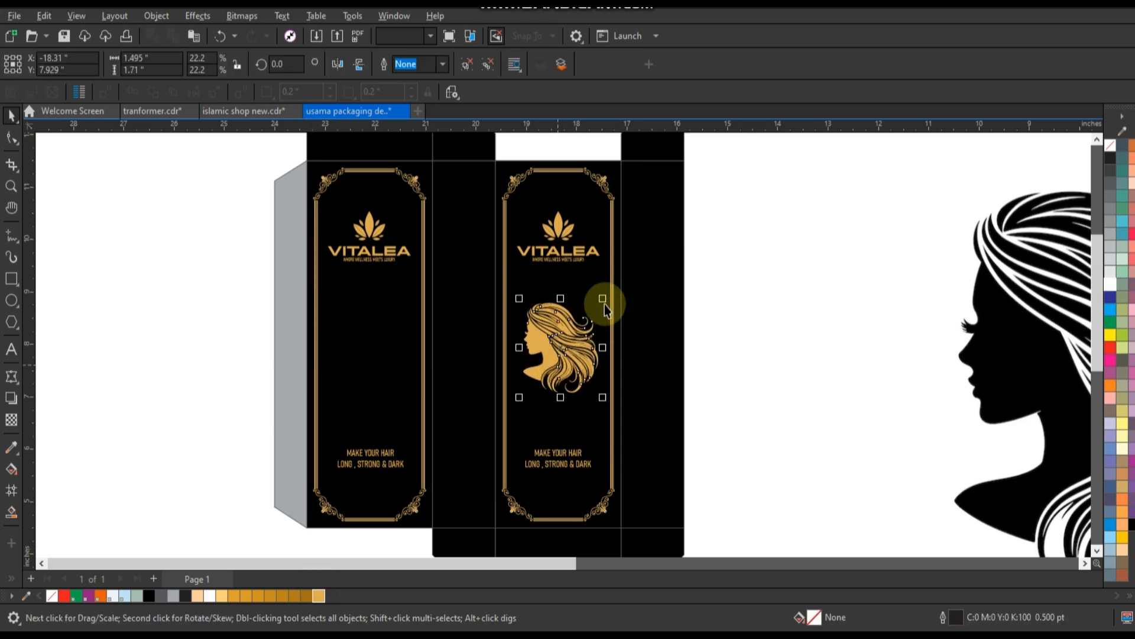
pyautogui.moveTo(605, 301); pyautogui.dragTo(609, 300)
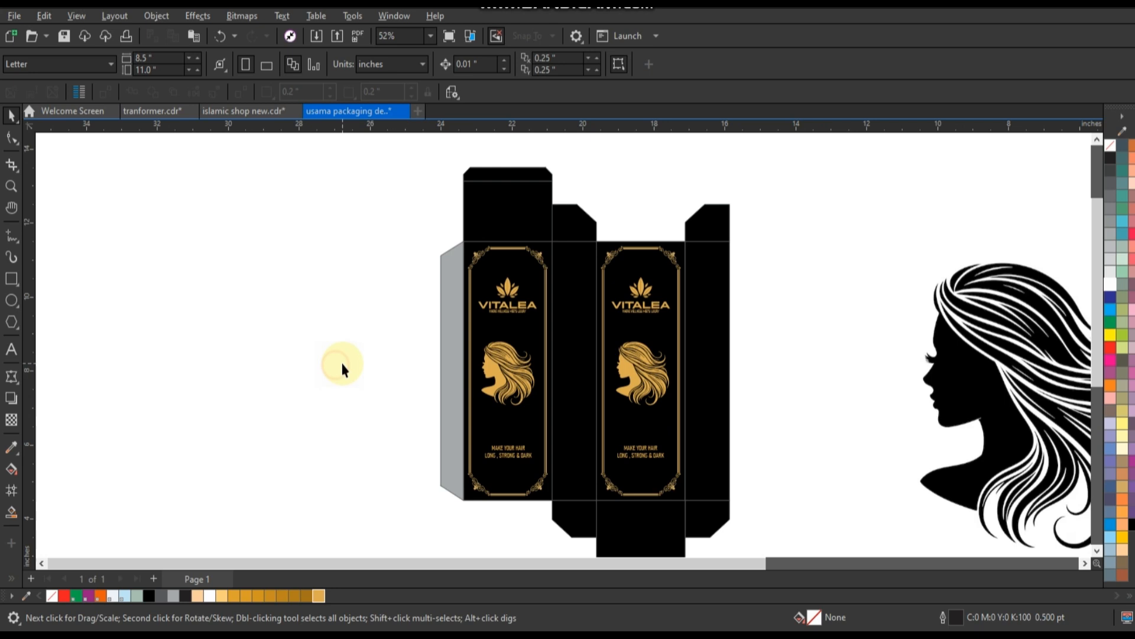
# - Delete the large black silhouette lying between the box layout and the page
pyautogui.scroll(-3, 342, 370)
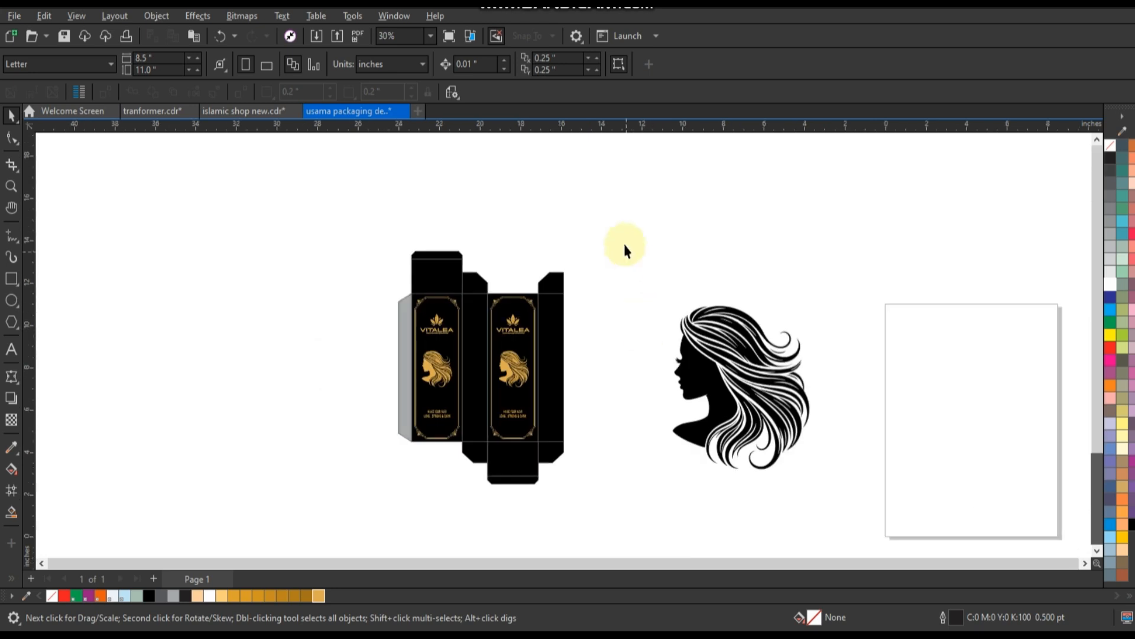
pyautogui.moveTo(624, 244); pyautogui.dragTo(882, 489)
pyautogui.press('Delete')
pyautogui.moveTo(676, 520); pyautogui.dragTo(290, 212)
pyautogui.hotkey('shift', 'F2')
pyautogui.click(197, 225)
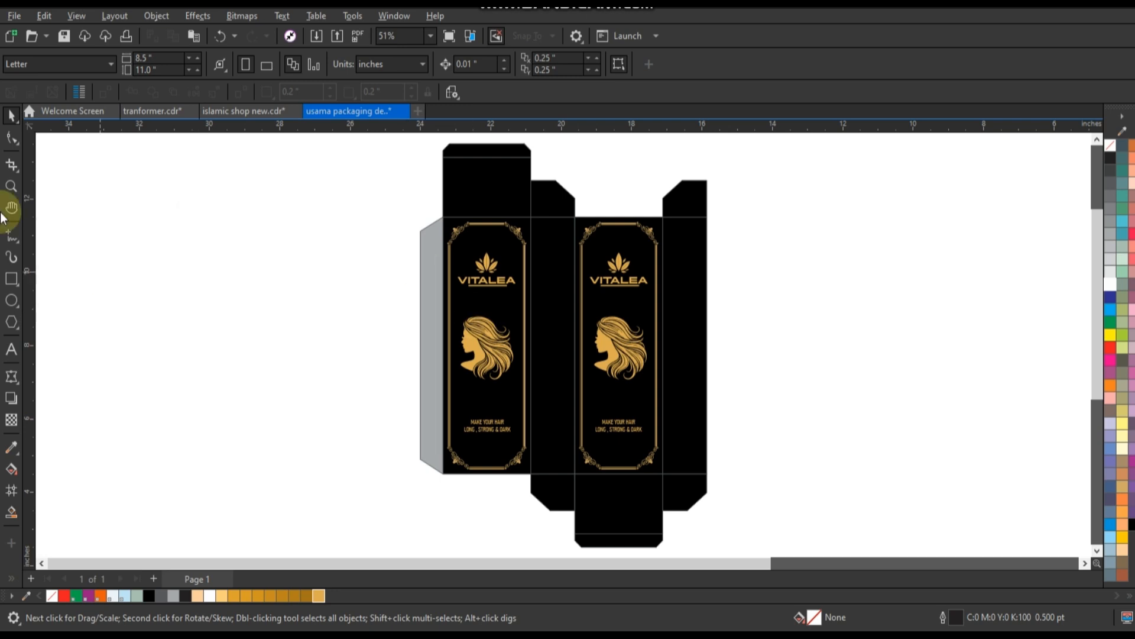
# - Duplicate the front panel's slogan just below the silhouette and replace the duplicate's wording with "Hair Oil"
pyautogui.click(11, 187)
pyautogui.moveTo(427, 241); pyautogui.dragTo(736, 482)
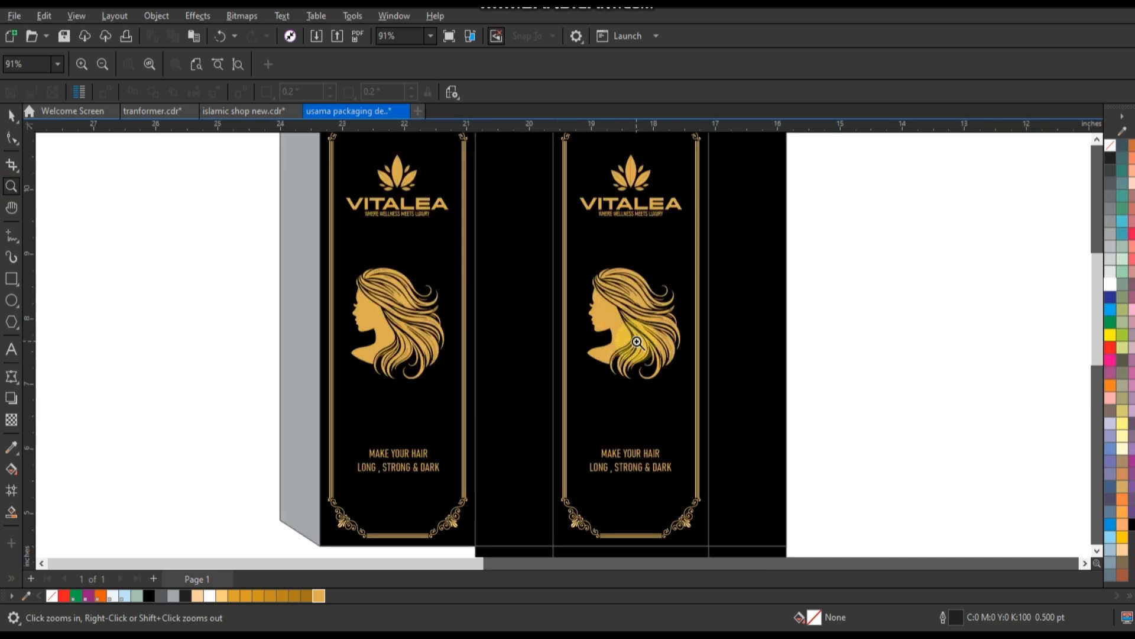
pyautogui.click(10, 118)
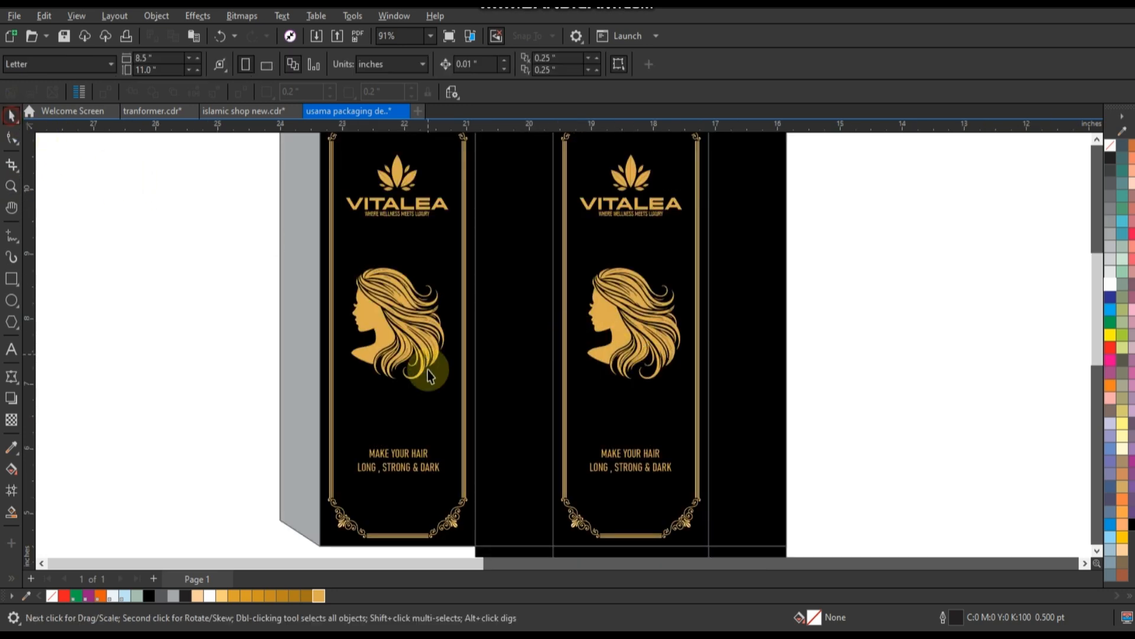
pyautogui.moveTo(219, 227); pyautogui.dragTo(688, 399)
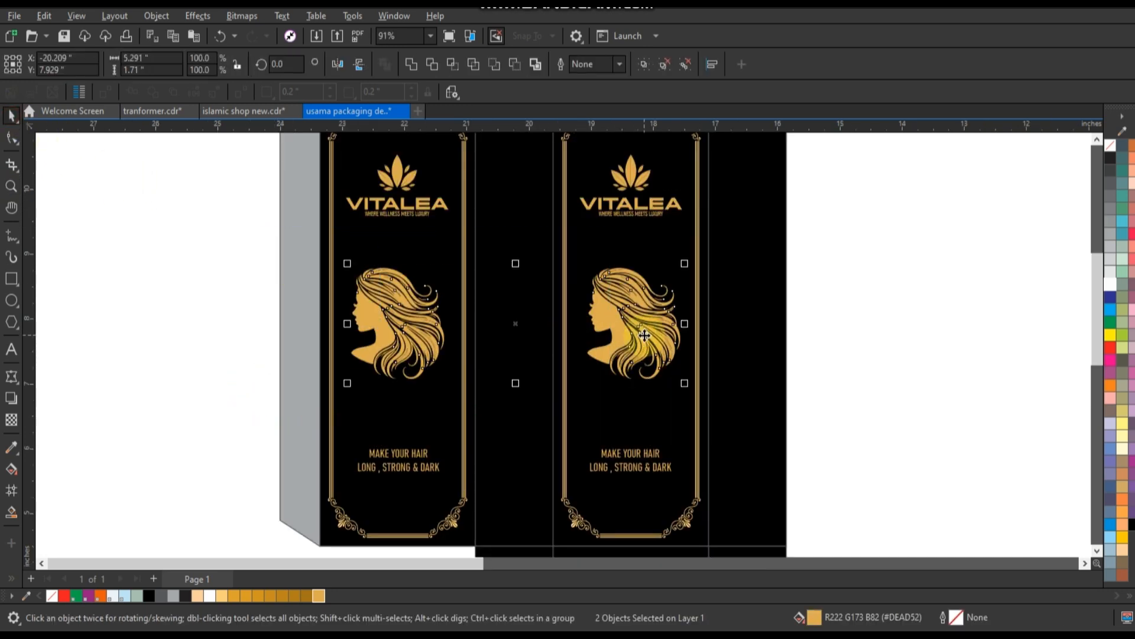
pyautogui.moveTo(413, 455); pyautogui.dragTo(415, 410)
pyautogui.rightClick(415, 410)
pyautogui.click(11, 350)
pyautogui.hotkey('ctrl', 'a')
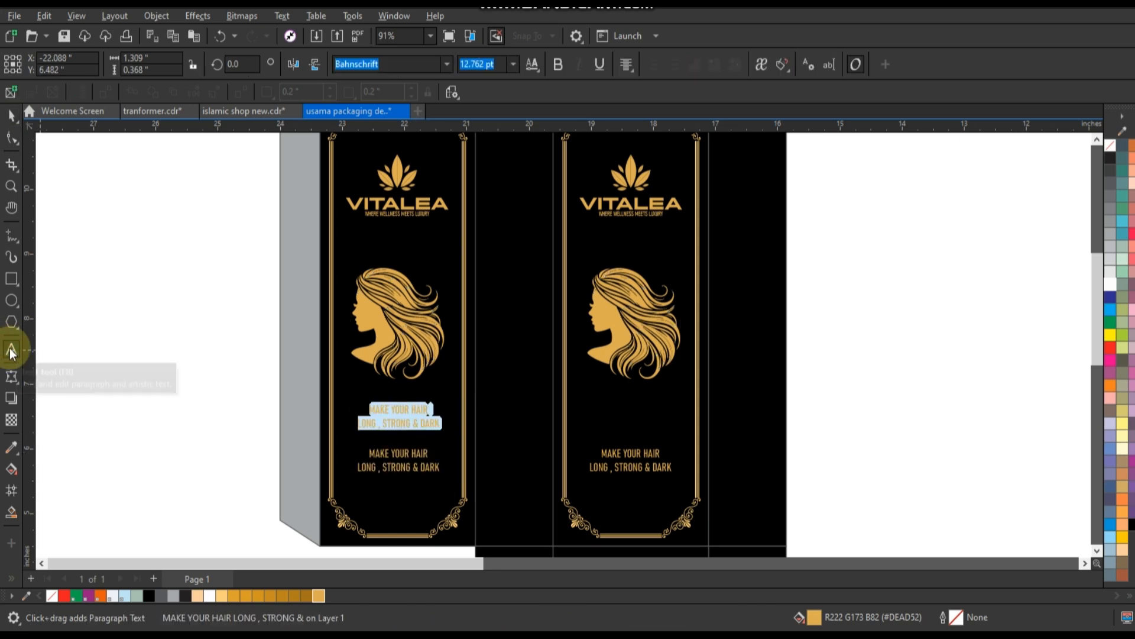
pyautogui.write('Hair Oil')
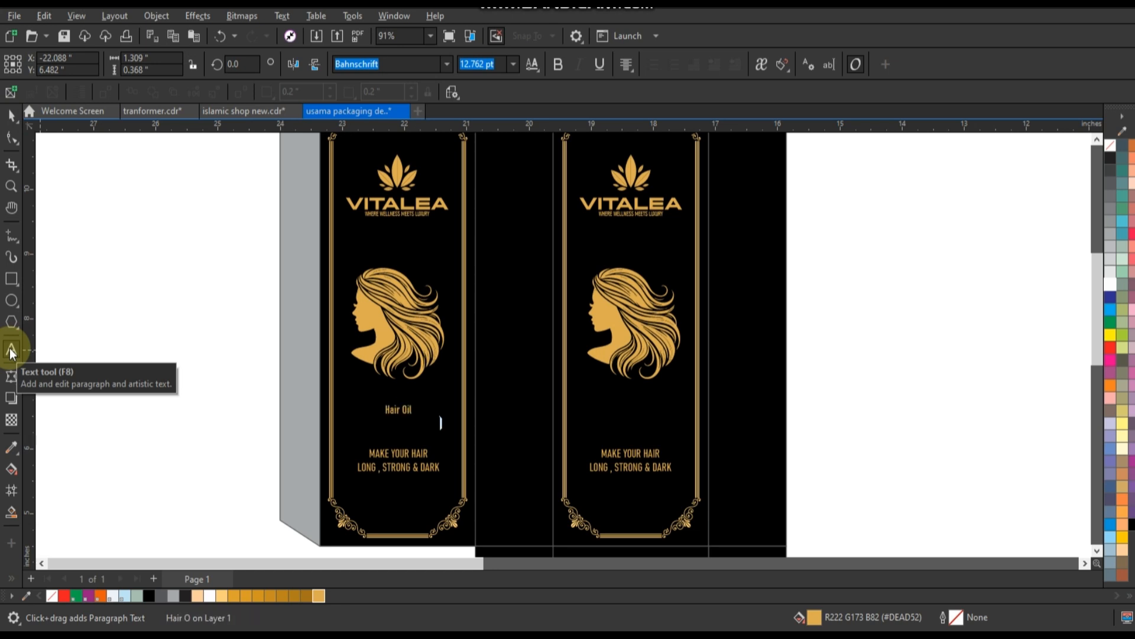
pyautogui.click(10, 115)
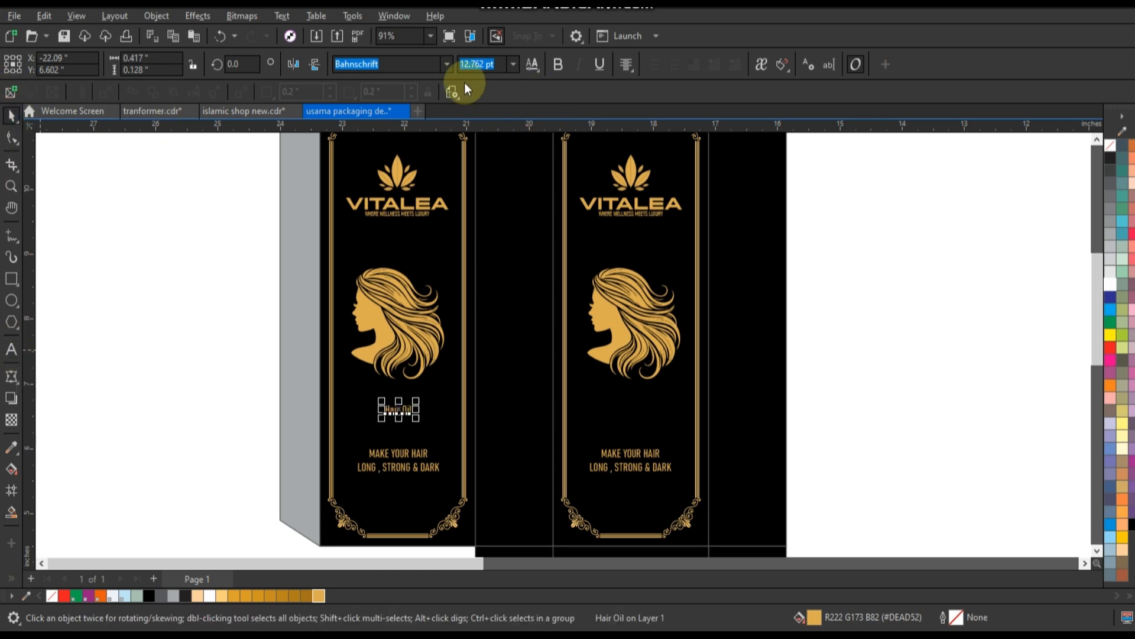
# - Set the Hair Oil text in the Back to Black Demo font and enlarge it to about 26.9 pt
pyautogui.click(447, 68)
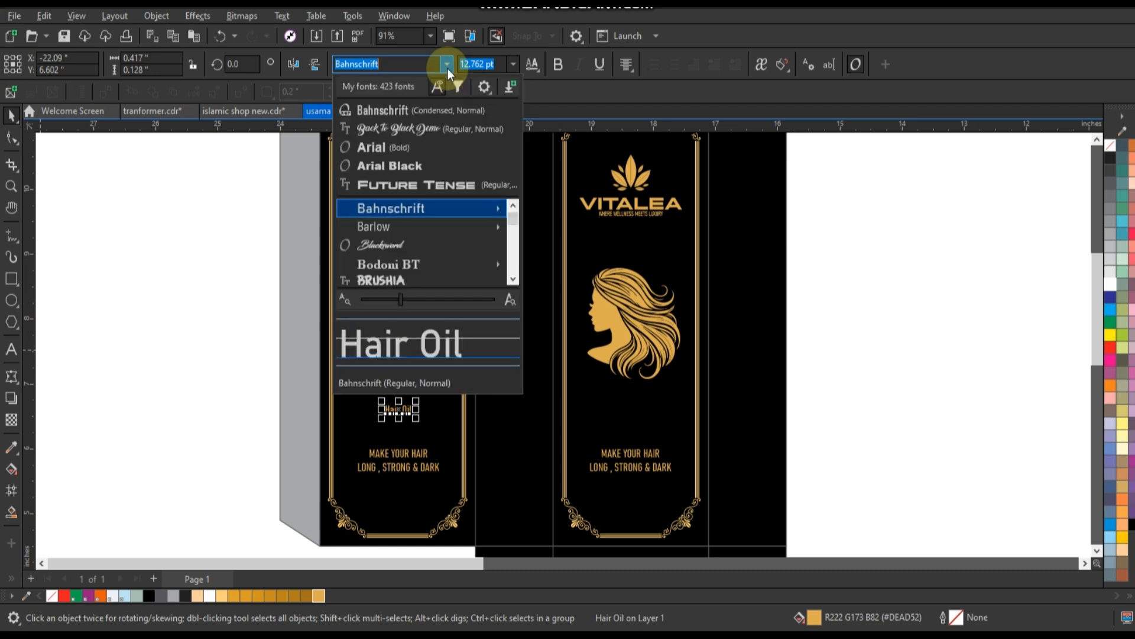
pyautogui.click(419, 127)
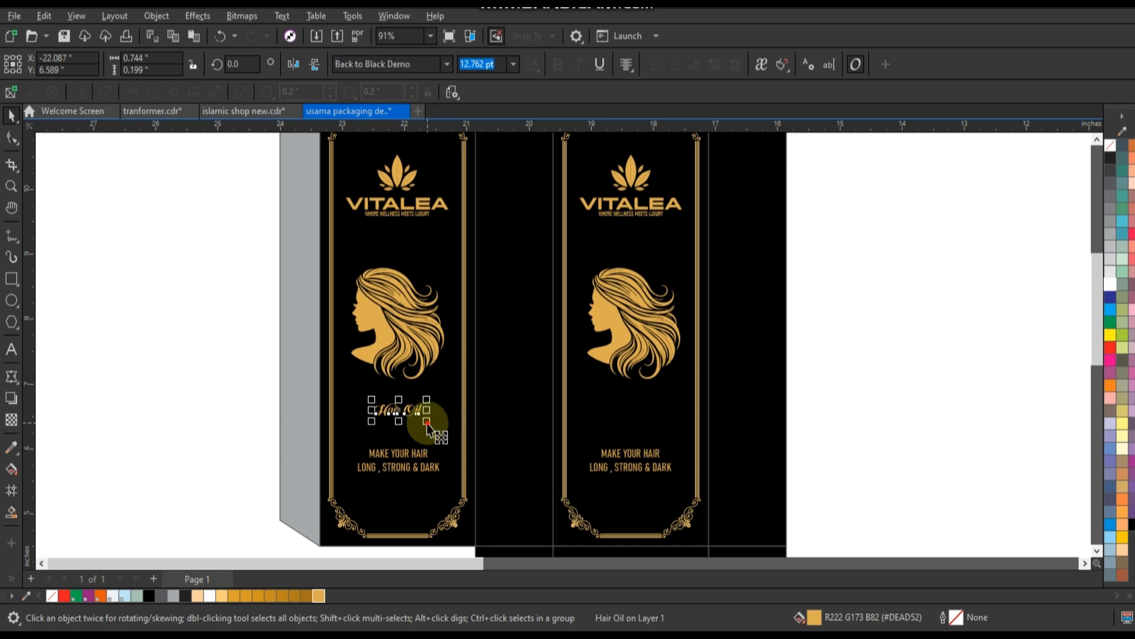
pyautogui.moveTo(438, 425); pyautogui.dragTo(456, 443)
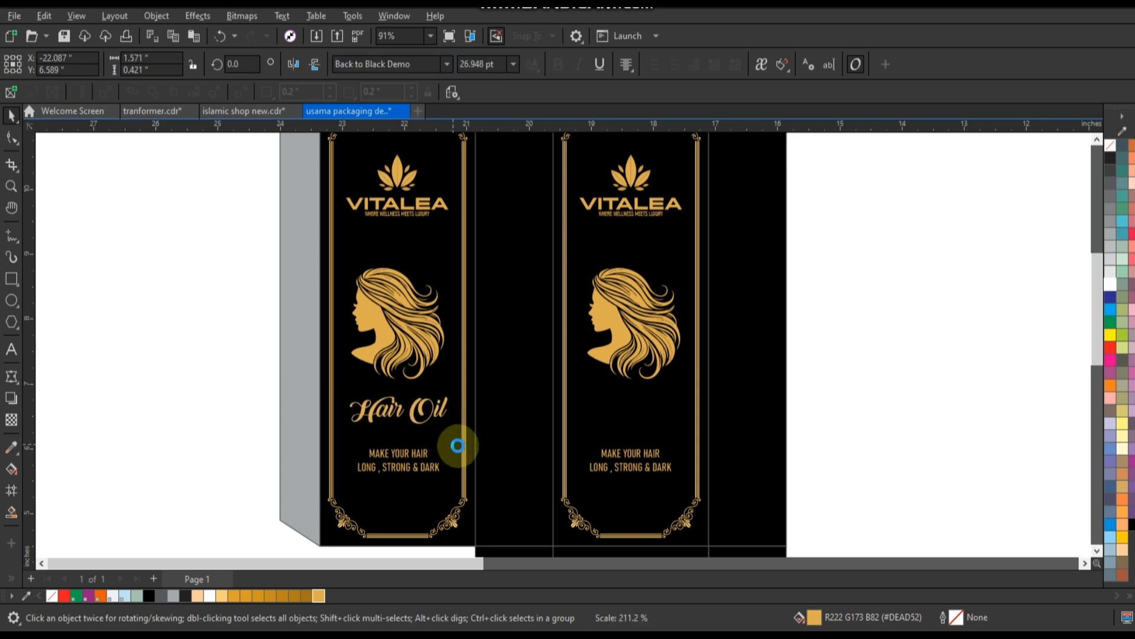
# - Change the Hair Oil font to Blacksword and move the text midway between the silhouette and the slogan
pyautogui.hotkey('shift', 'F2')
pyautogui.click(446, 63)
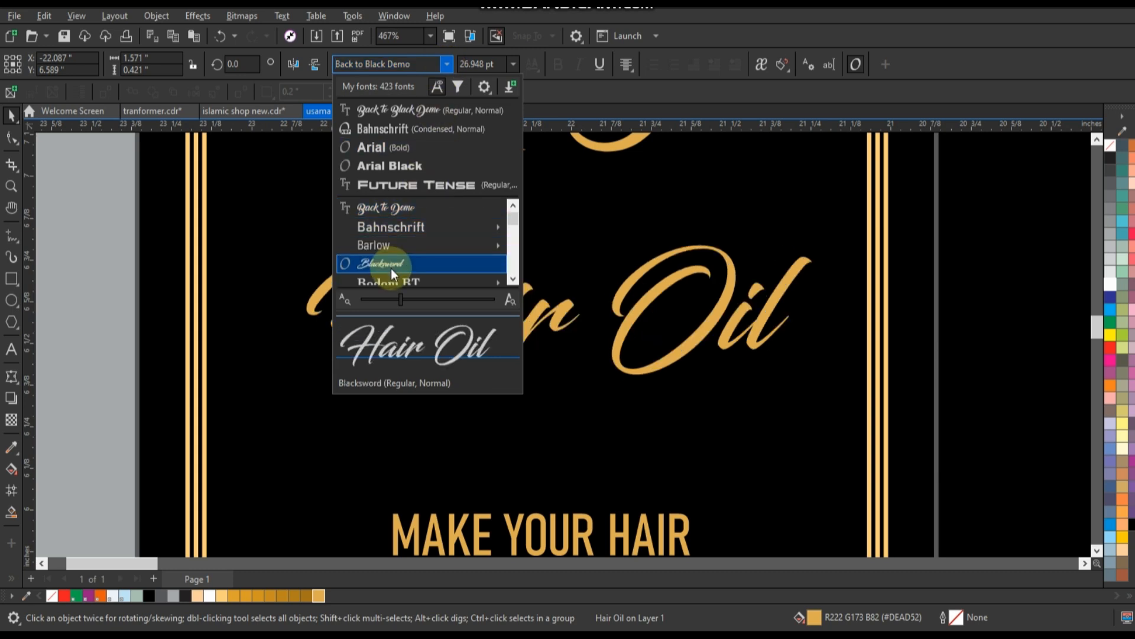
pyautogui.press('Escape')
pyautogui.scroll(-5, 406, 346)
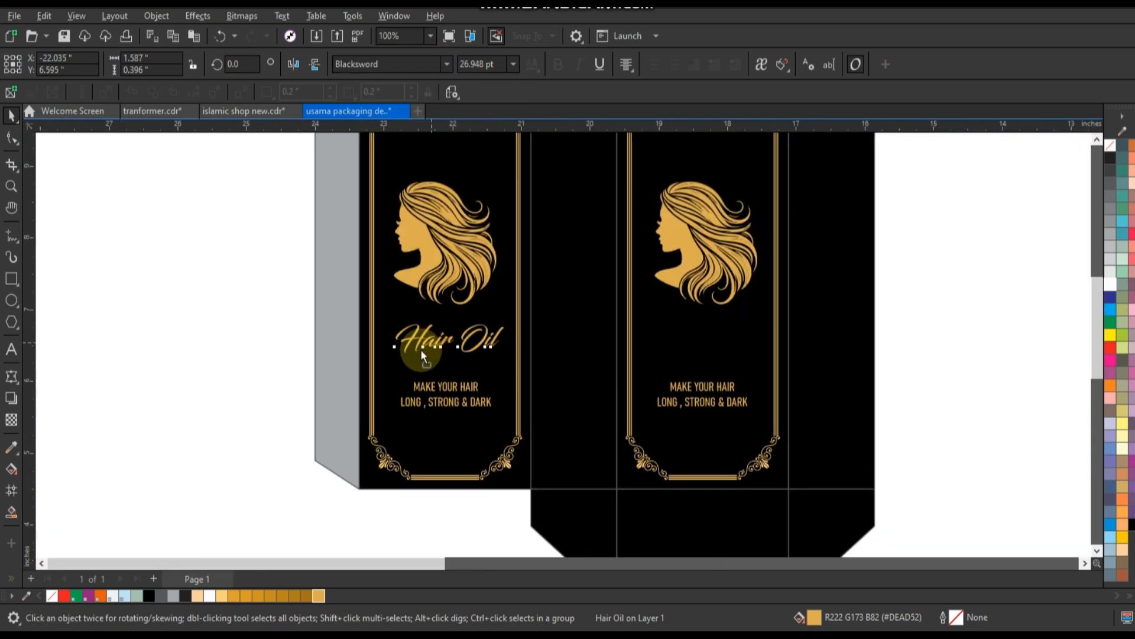
pyautogui.moveTo(420, 349); pyautogui.dragTo(421, 353)
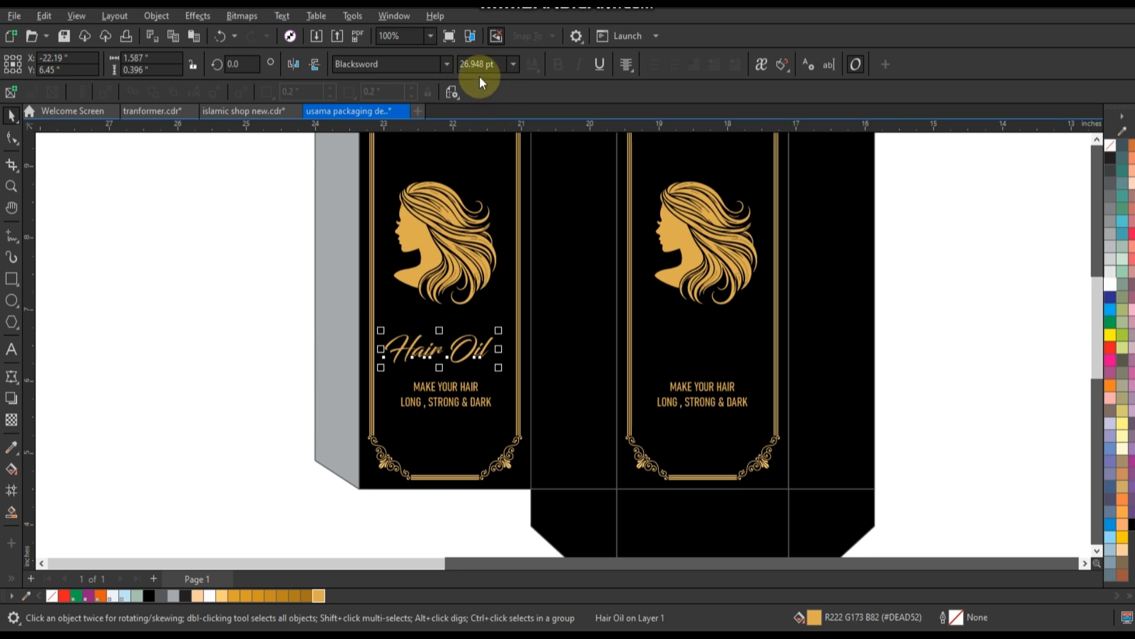
# - Try the DRAGON HUNTER font on the Hair Oil text, then undo the font change
pyautogui.click(448, 63)
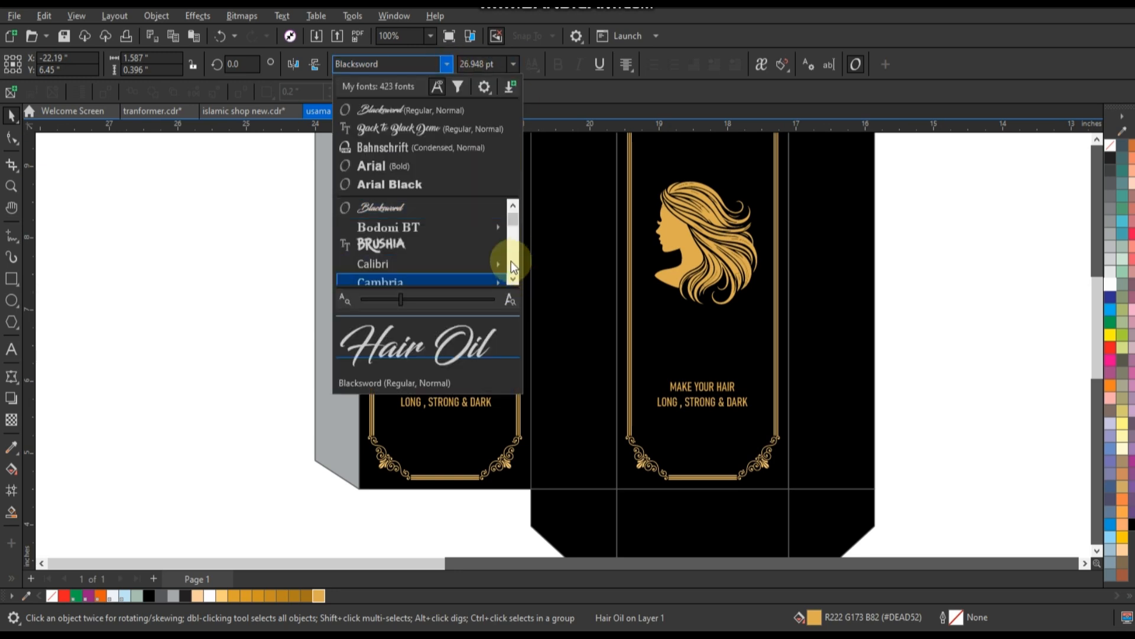
pyautogui.scroll(-2, 511, 260)
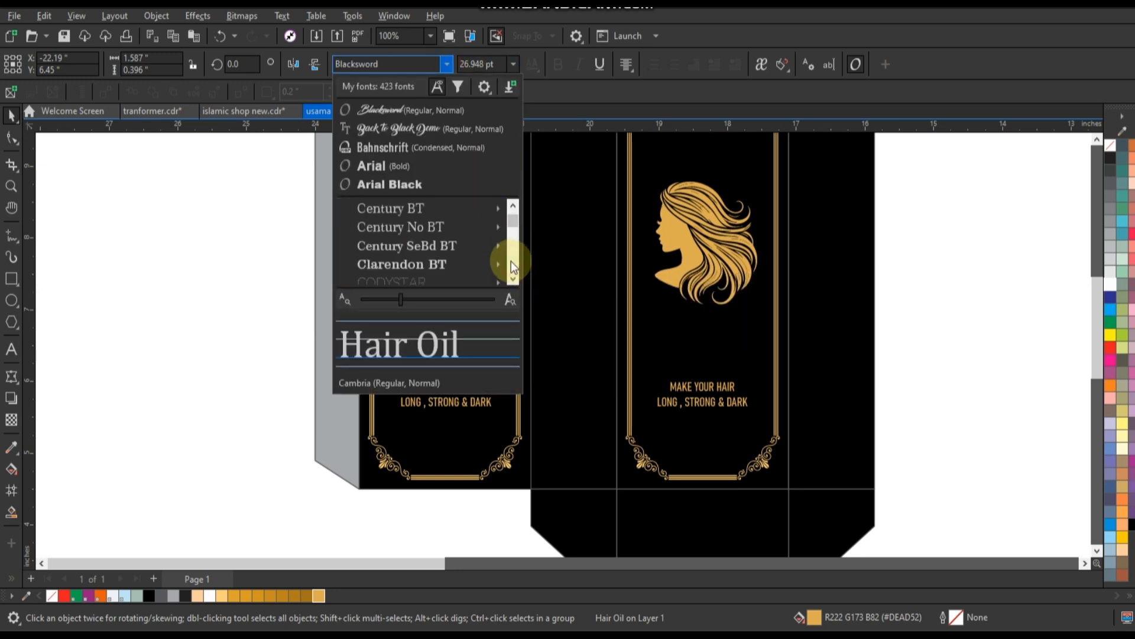
pyautogui.scroll(-5, 511, 260)
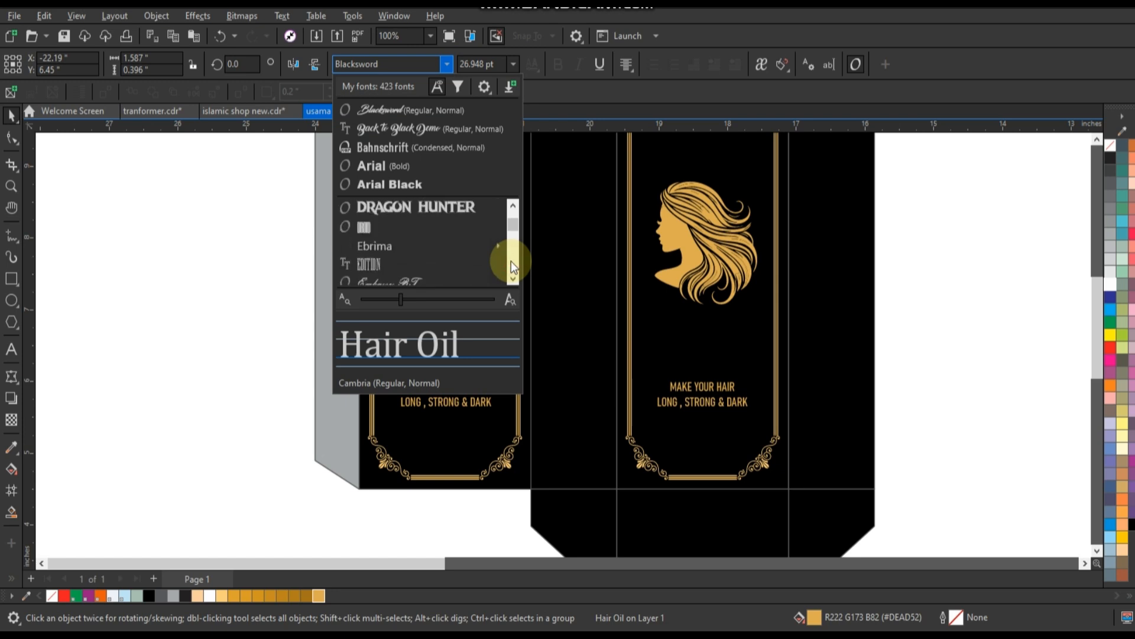
pyautogui.click(456, 208)
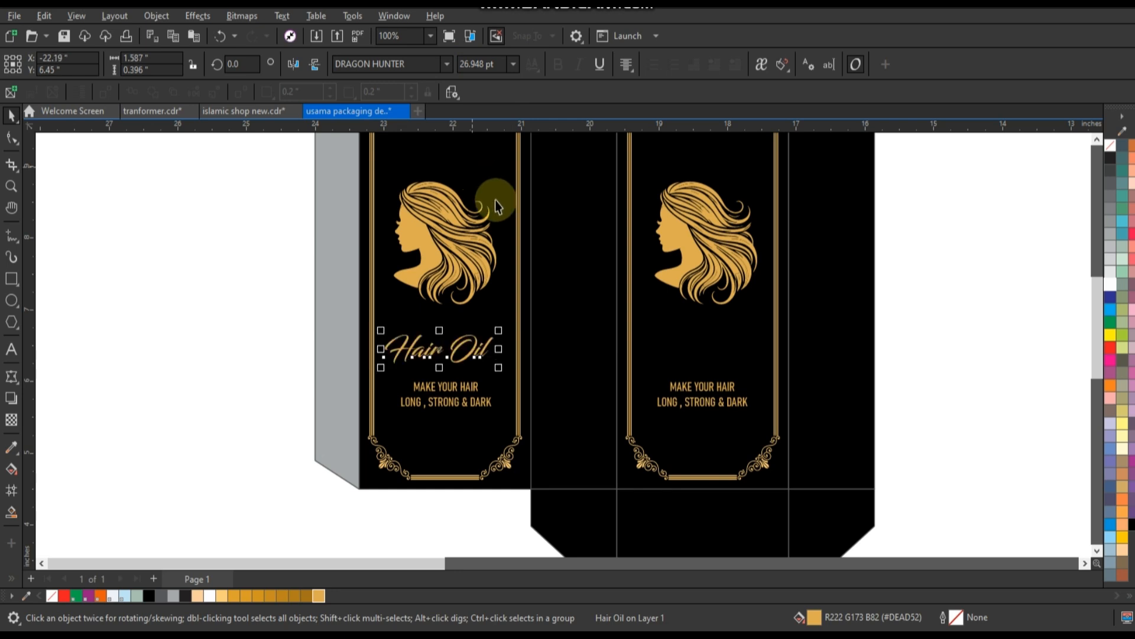
pyautogui.hotkey('ctrl', 'z')
# - Centre the Hair Oil text horizontally in the front frame and copy it to the same place in the second frame
pyautogui.click(131, 345)
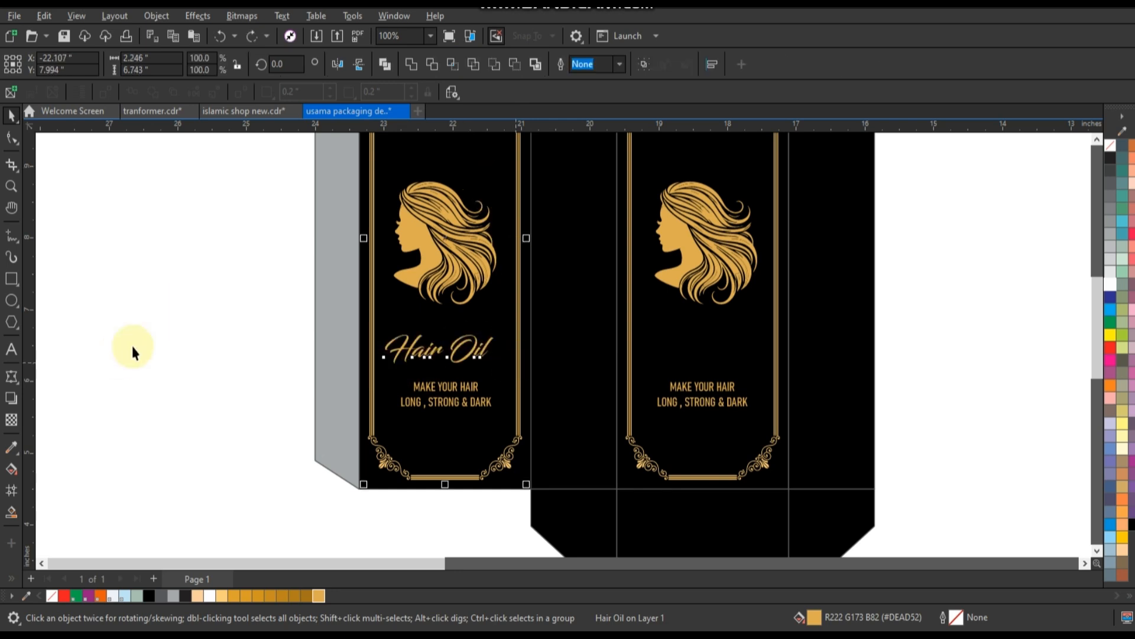
pyautogui.scroll(-2, 274, 337)
pyautogui.moveTo(377, 349); pyautogui.dragTo(561, 369)
pyautogui.click(676, 402)
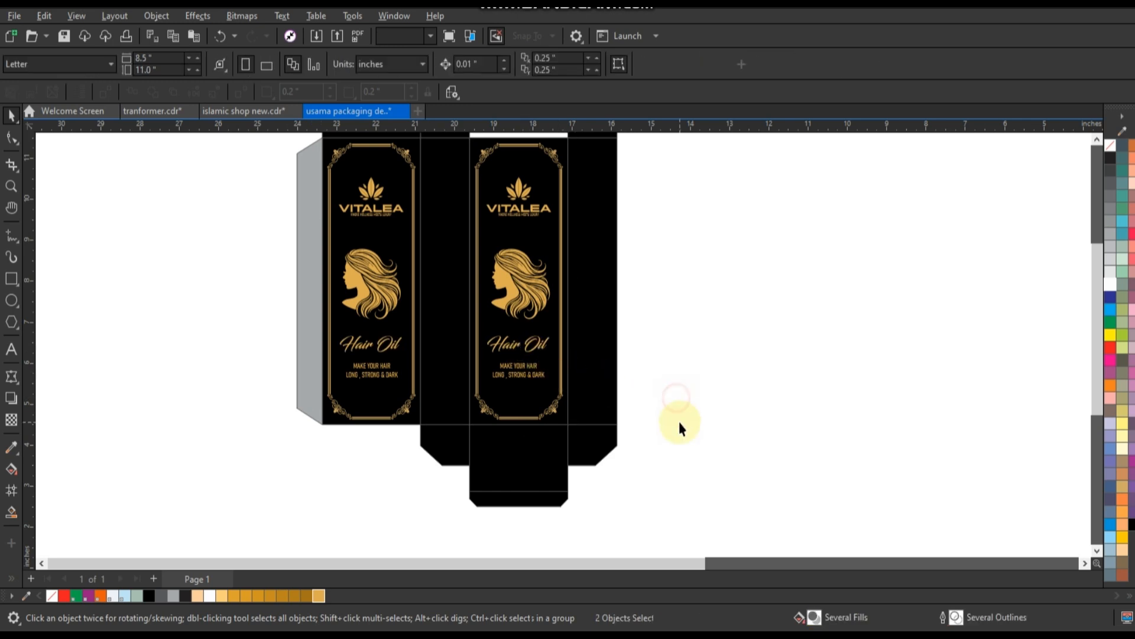
# - Try a gold fill on the two narrow side panels of the box and undo it
pyautogui.scroll(-2, 686, 449)
pyautogui.moveTo(702, 490); pyautogui.dragTo(330, 169)
pyautogui.hotkey('shift', 'F2')
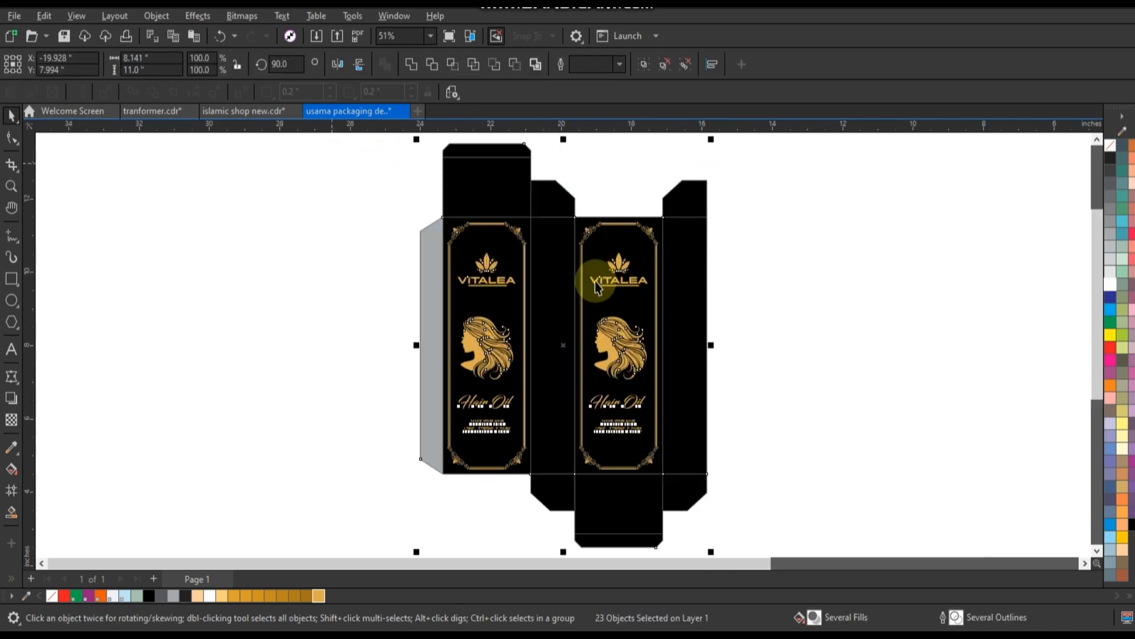
pyautogui.press('Escape')
pyautogui.click(549, 280)
pyautogui.keyDown('shift'); pyautogui.click(678, 320); pyautogui.keyUp('shift')
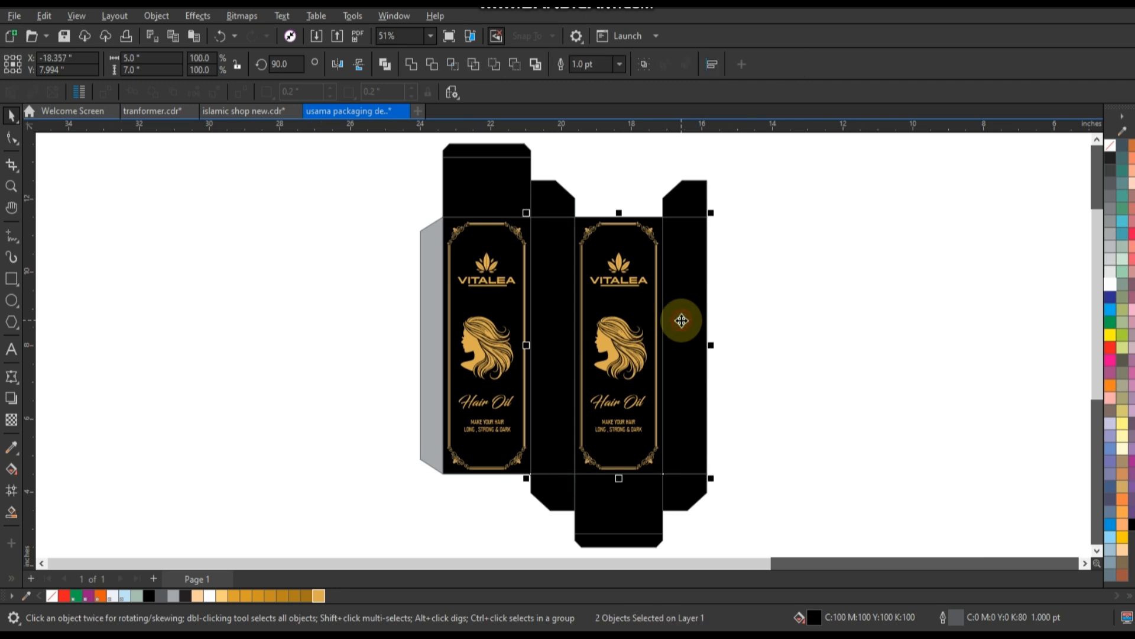
pyautogui.click(319, 596)
pyautogui.click(948, 378)
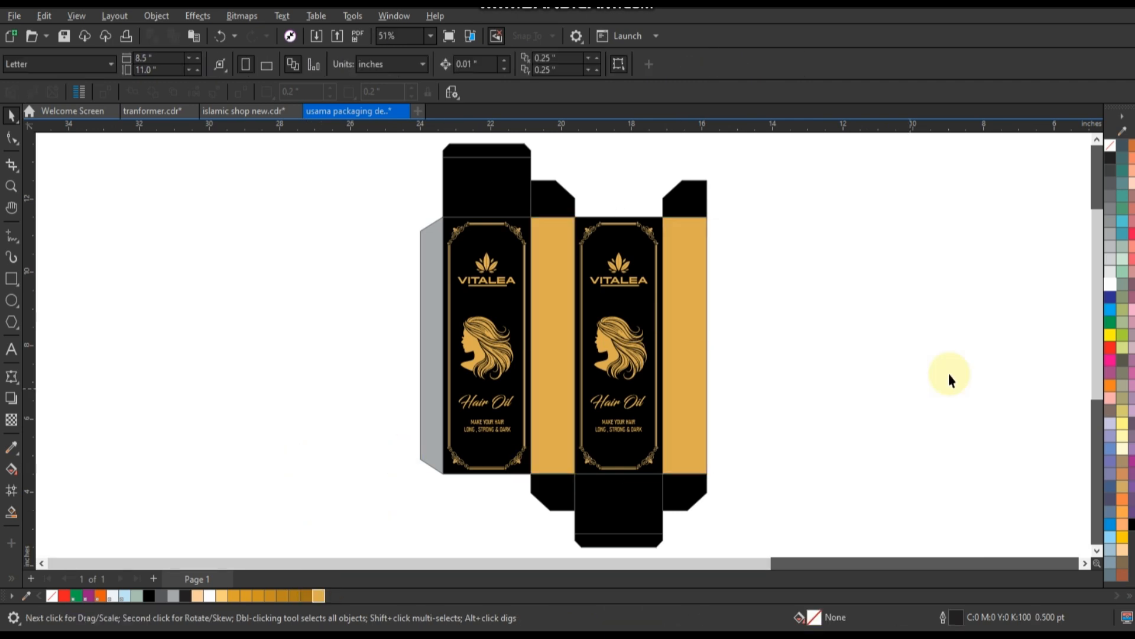
pyautogui.hotkey('ctrl', 'z')
pyautogui.click(865, 364)
pyautogui.click(12, 187)
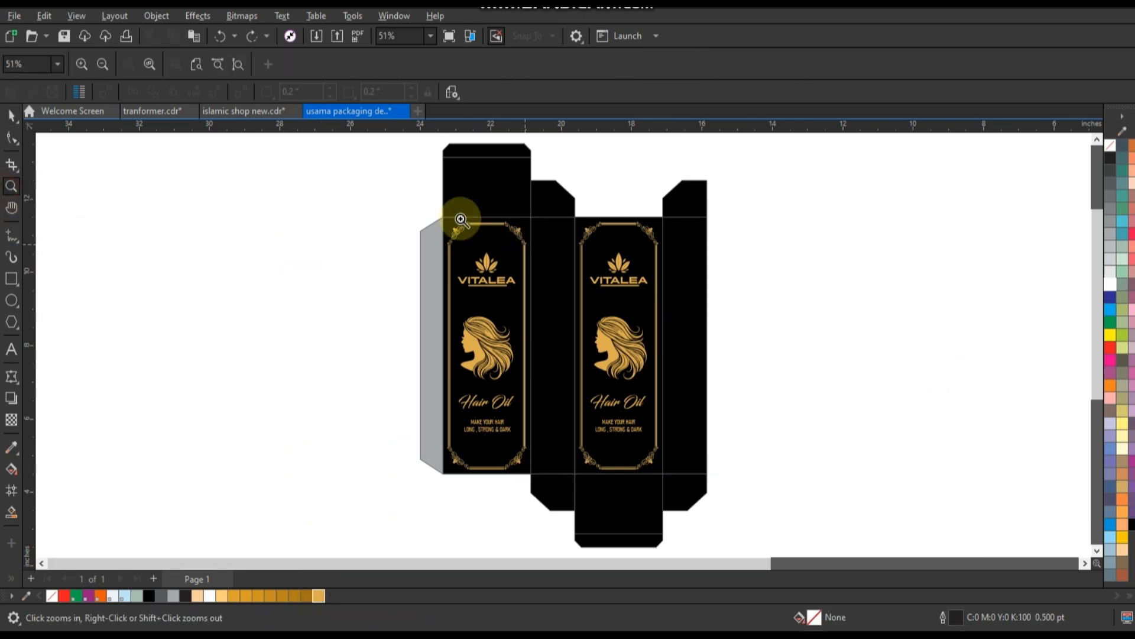
pyautogui.moveTo(428, 200); pyautogui.dragTo(744, 482)
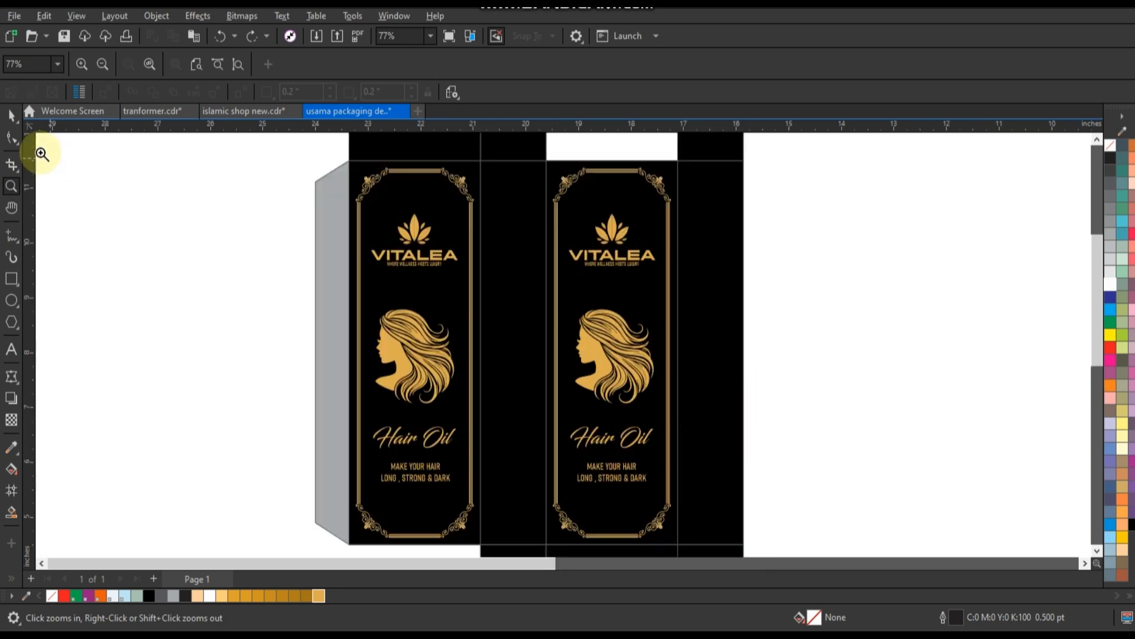
pyautogui.click(12, 116)
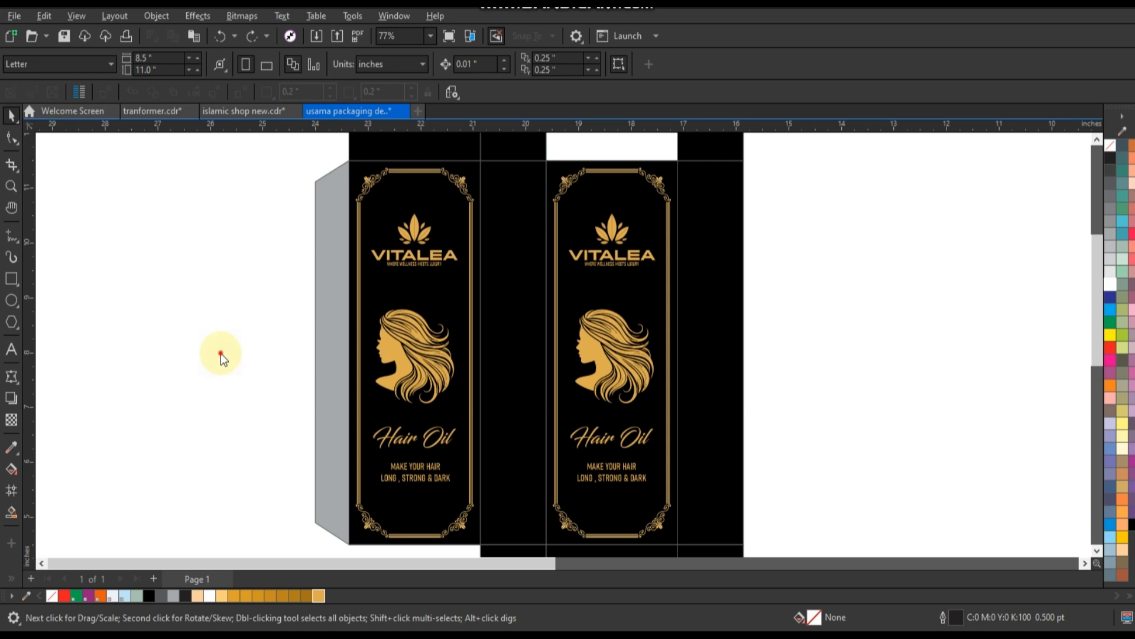